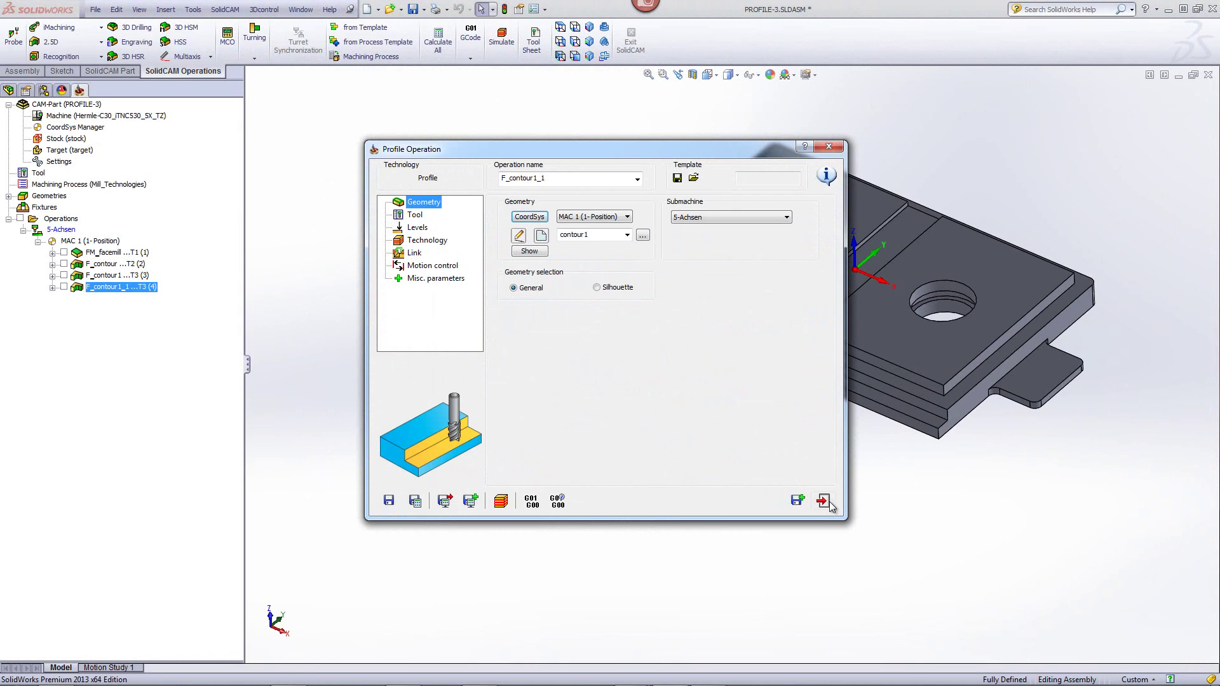
Exit the F_contour1_1 Profile Operation dialog to show the whole PROFILE-3 part
left_click(823, 501)
Play the F_contour toolpath in SolidVerify, then exit back to its Profile Operation settings
double_click(108, 264)
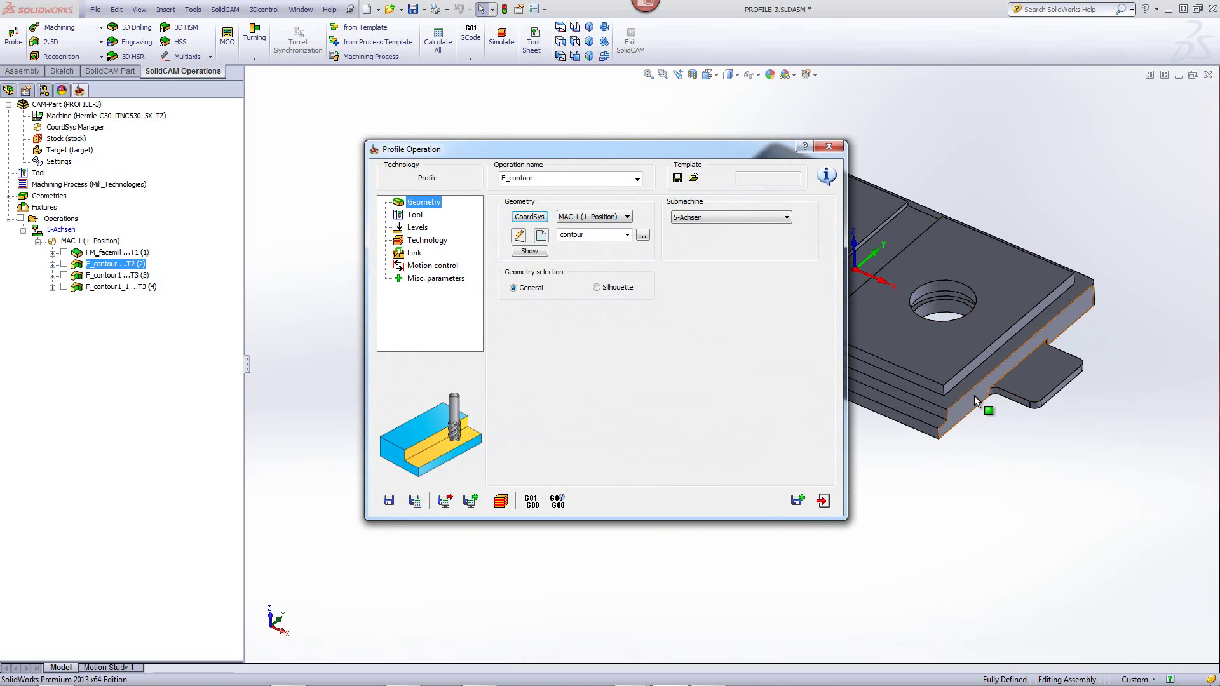
left_click(508, 501)
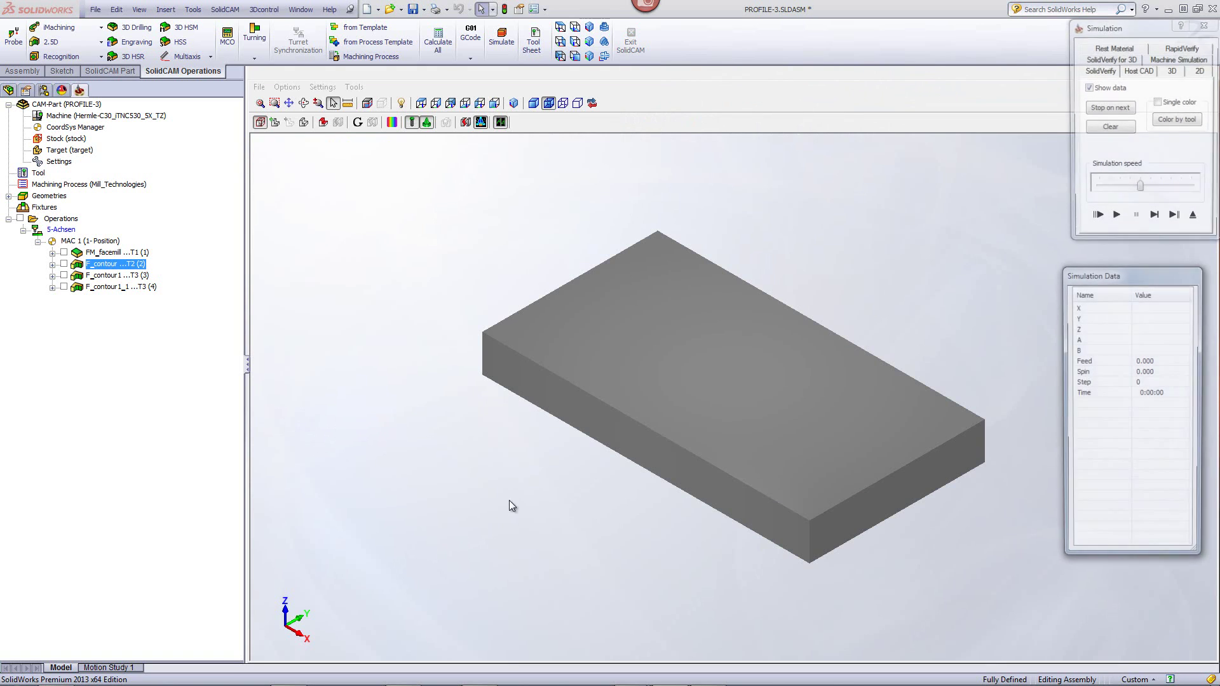
left_click(1115, 219)
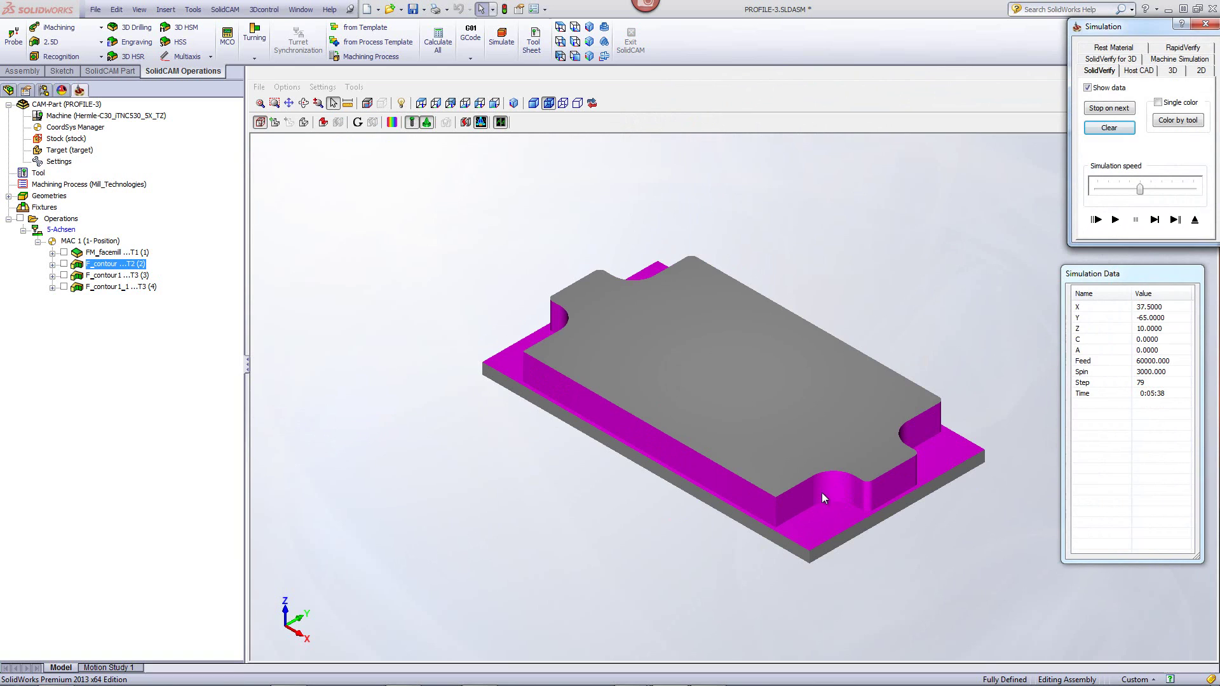
left_click(1194, 219)
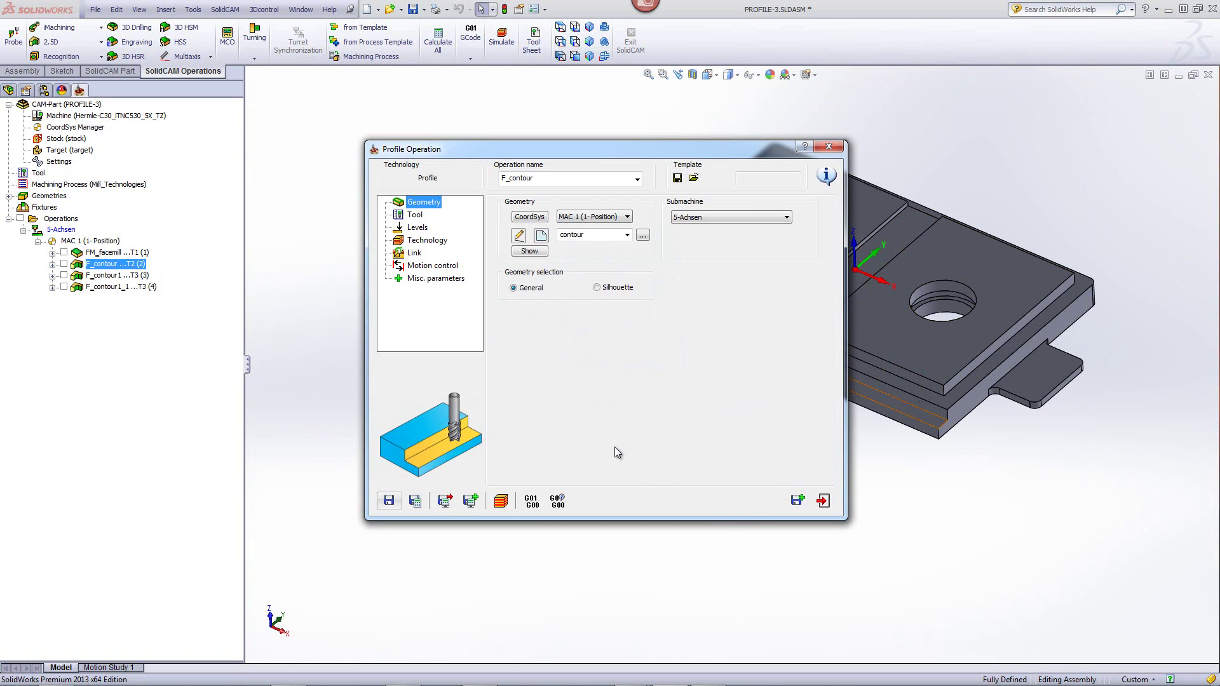
Save the operation as new F_contour_1 and assign tool 3, the 6 mm end mill
left_click(794, 501)
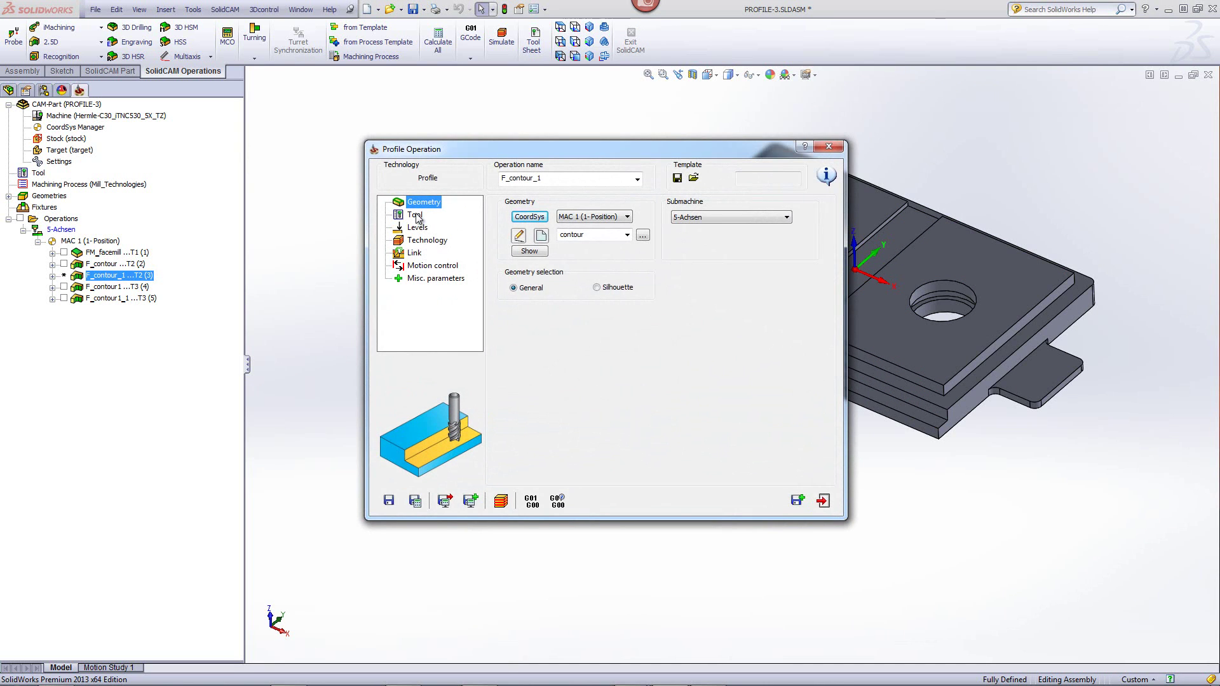
left_click(416, 216)
left_click(572, 386)
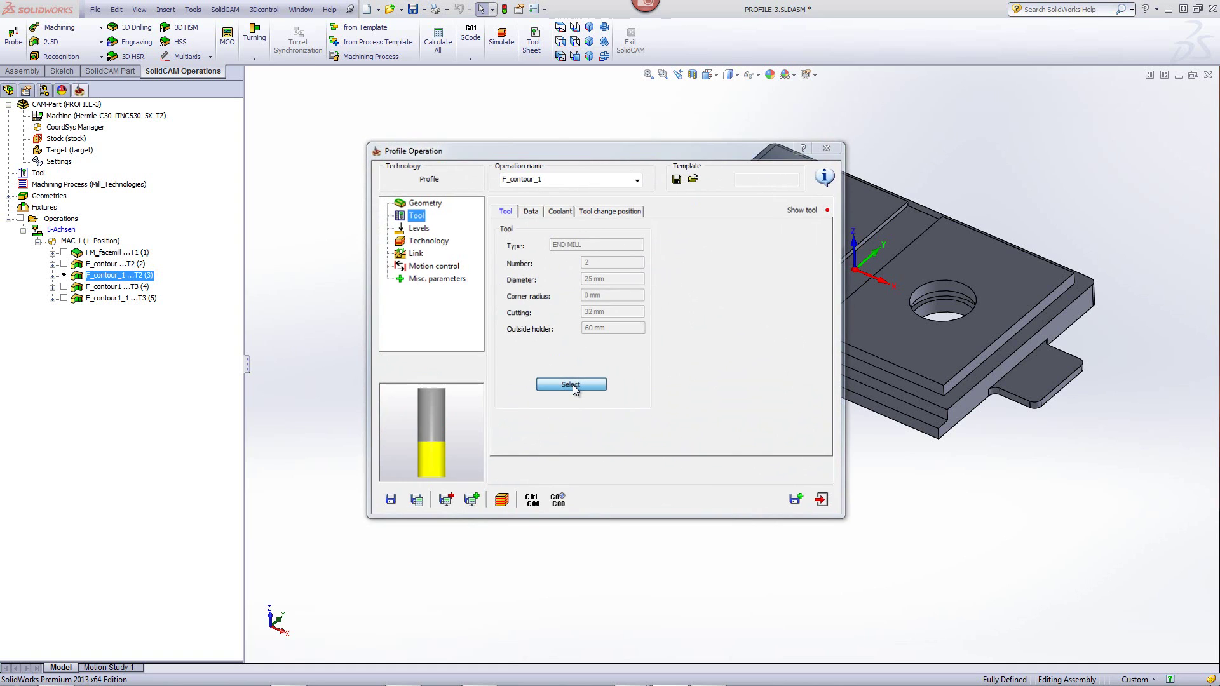
left_click(349, 225)
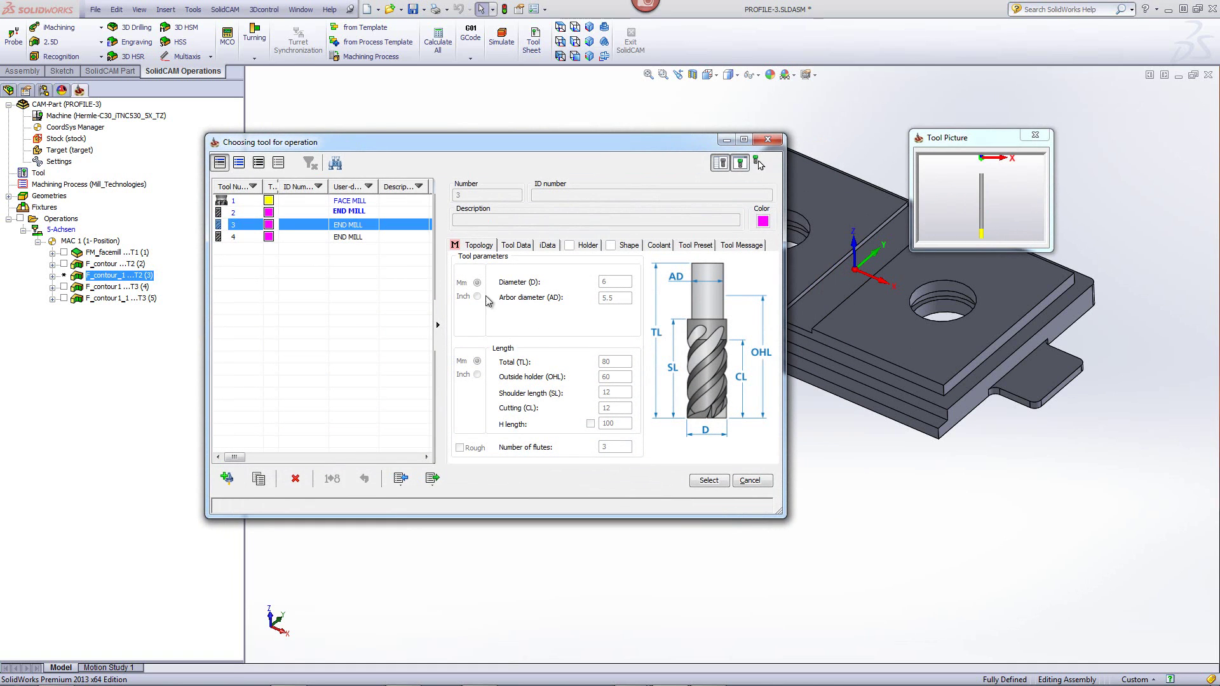
left_click(709, 480)
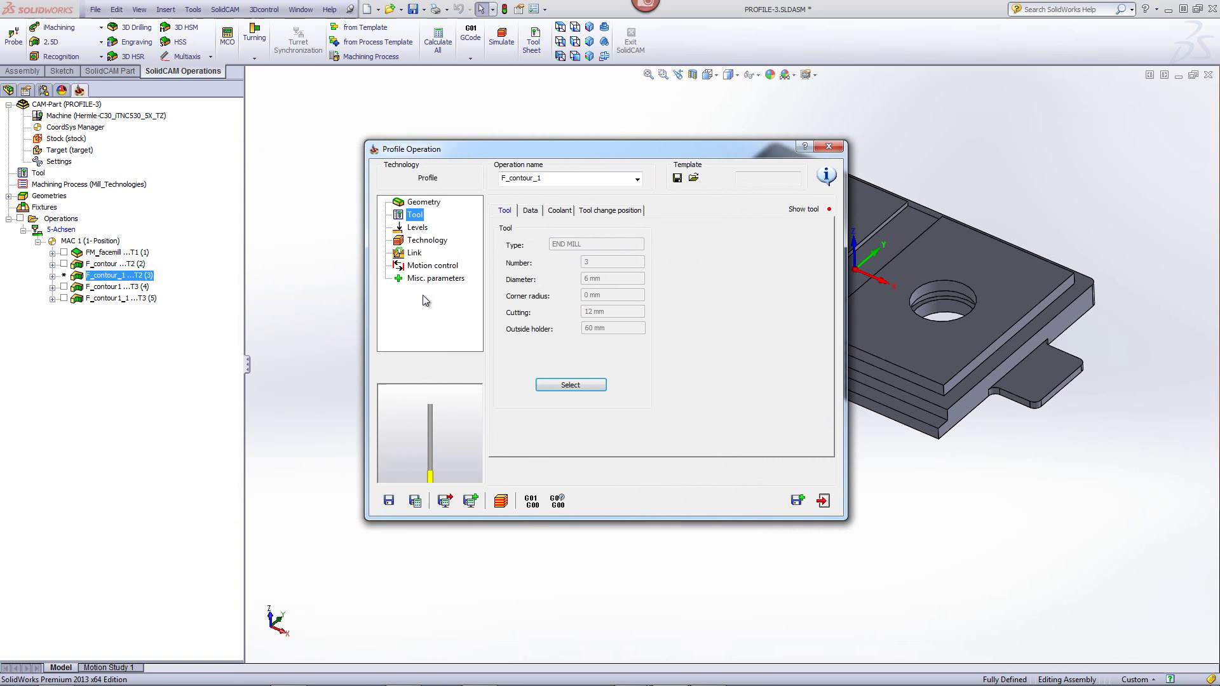
Set both rough and finish max step down to 3 in the Technology settings
left_click(415, 228)
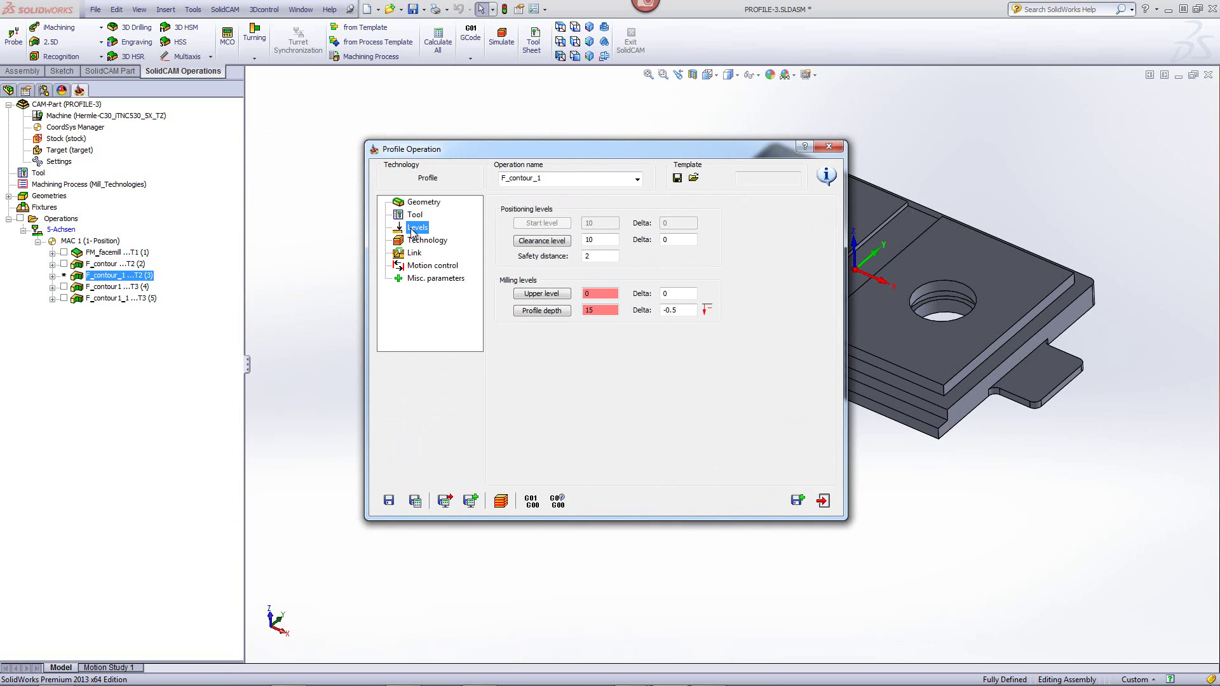
left_click(428, 243)
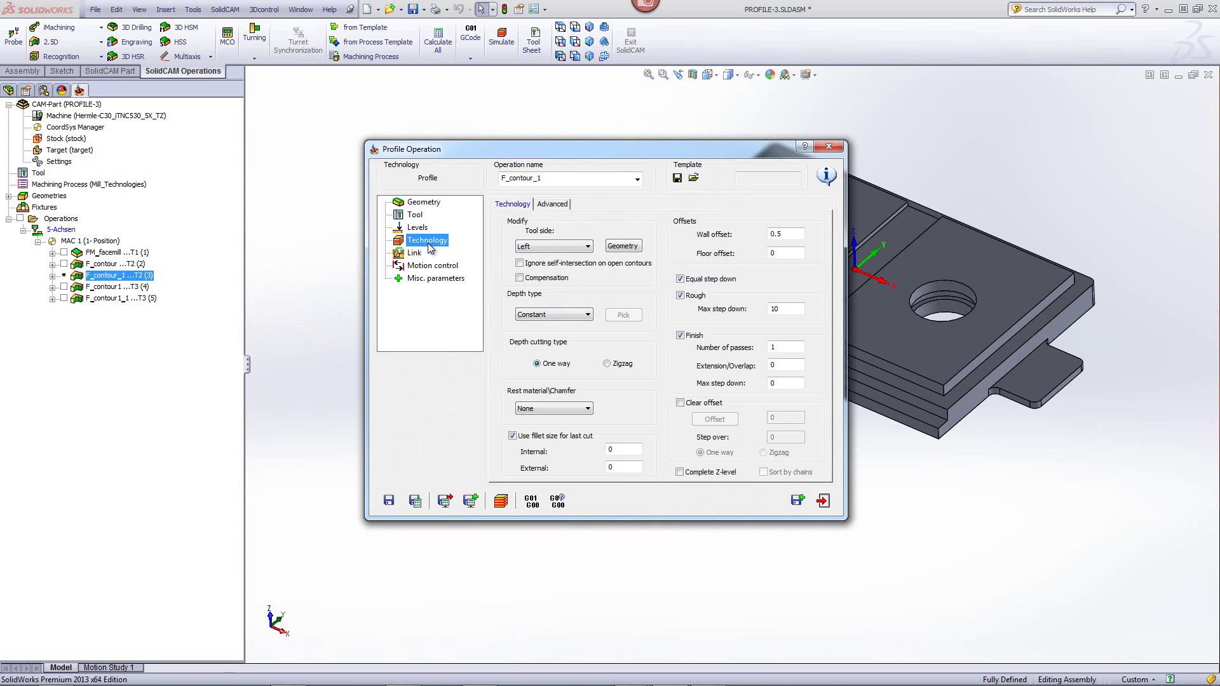
double_click(776, 309)
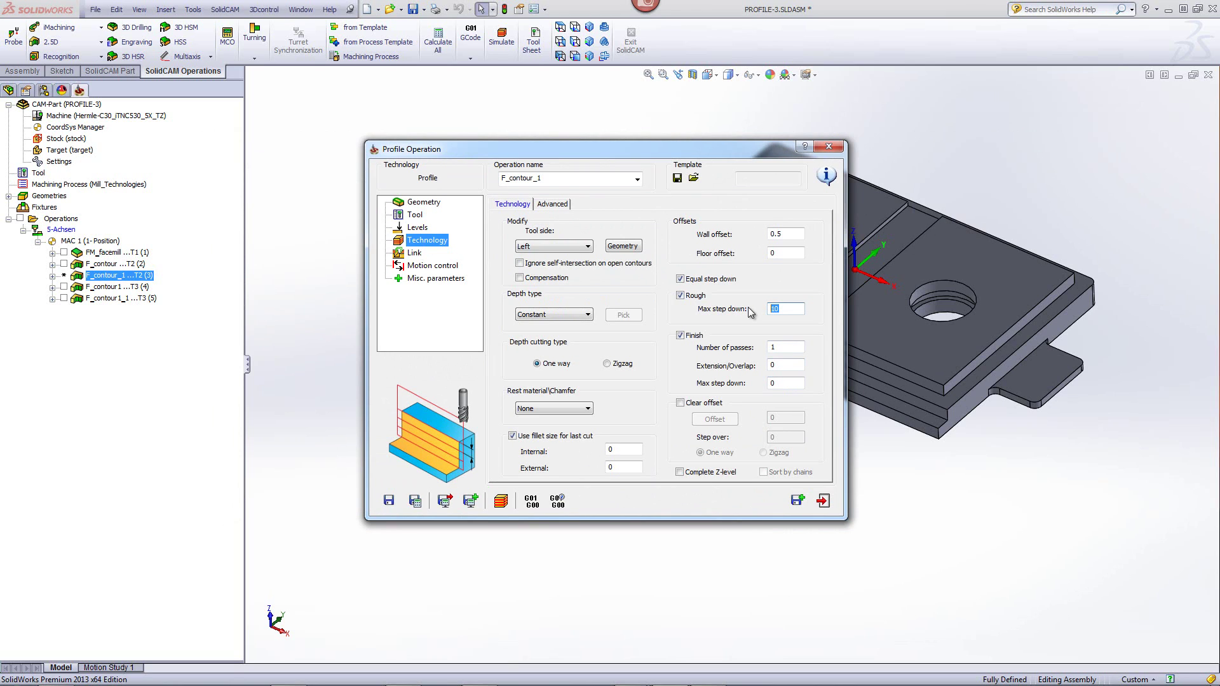
type("3")
double_click(787, 383)
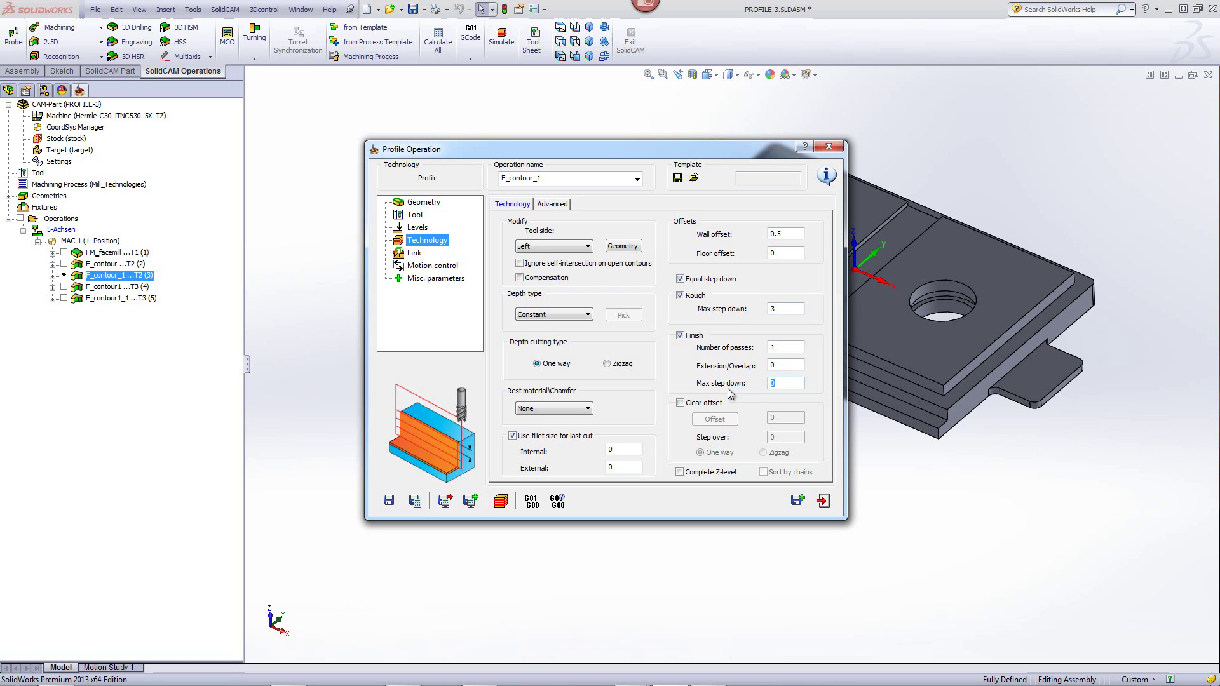
type("3")
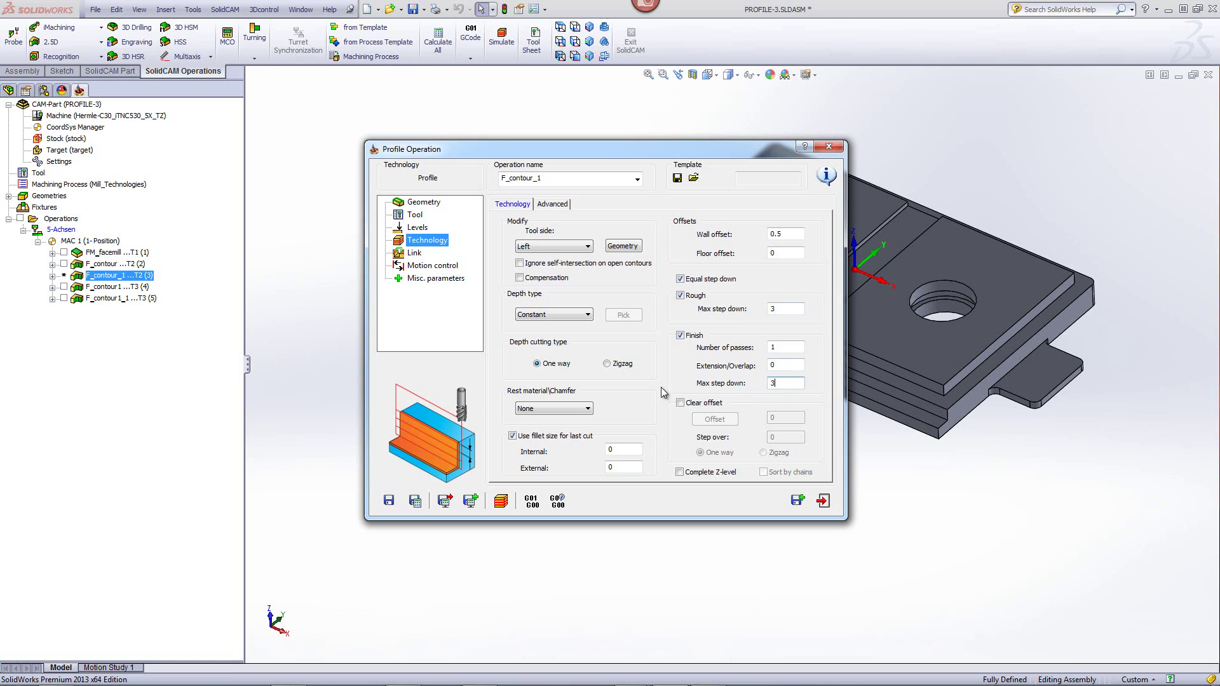
Set Rest material\Chamfer to Rest and the rest milling type to Separate areas
left_click(546, 409)
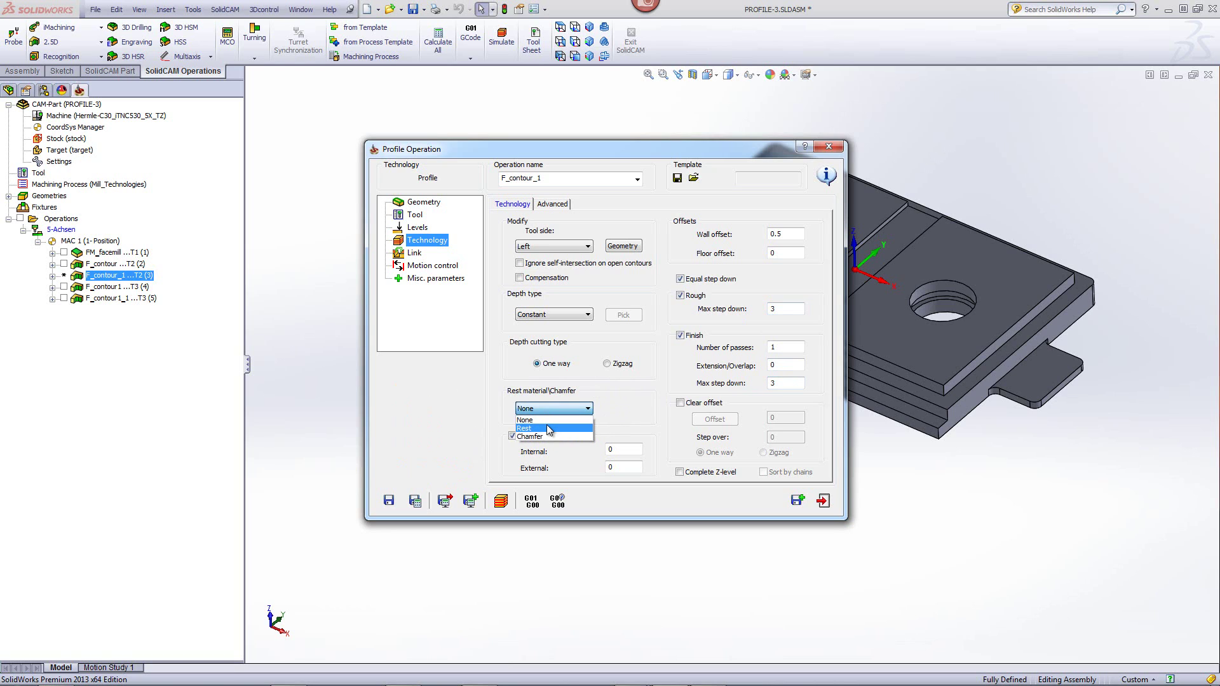
left_click(546, 428)
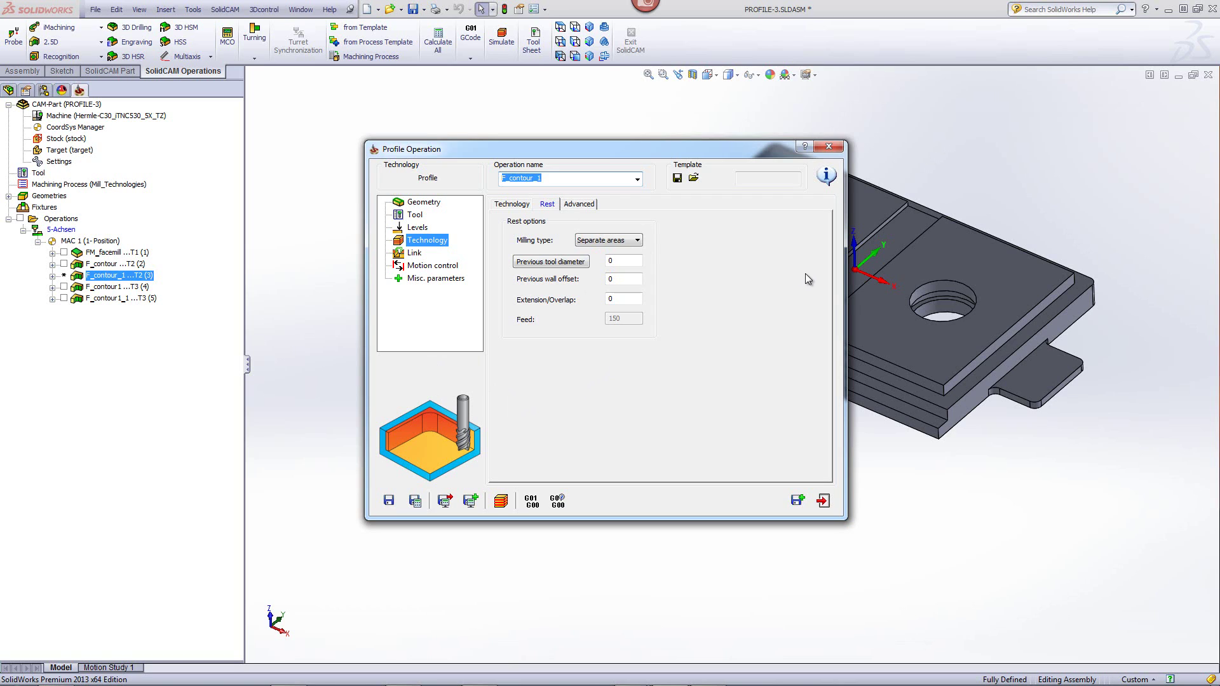
left_click(615, 241)
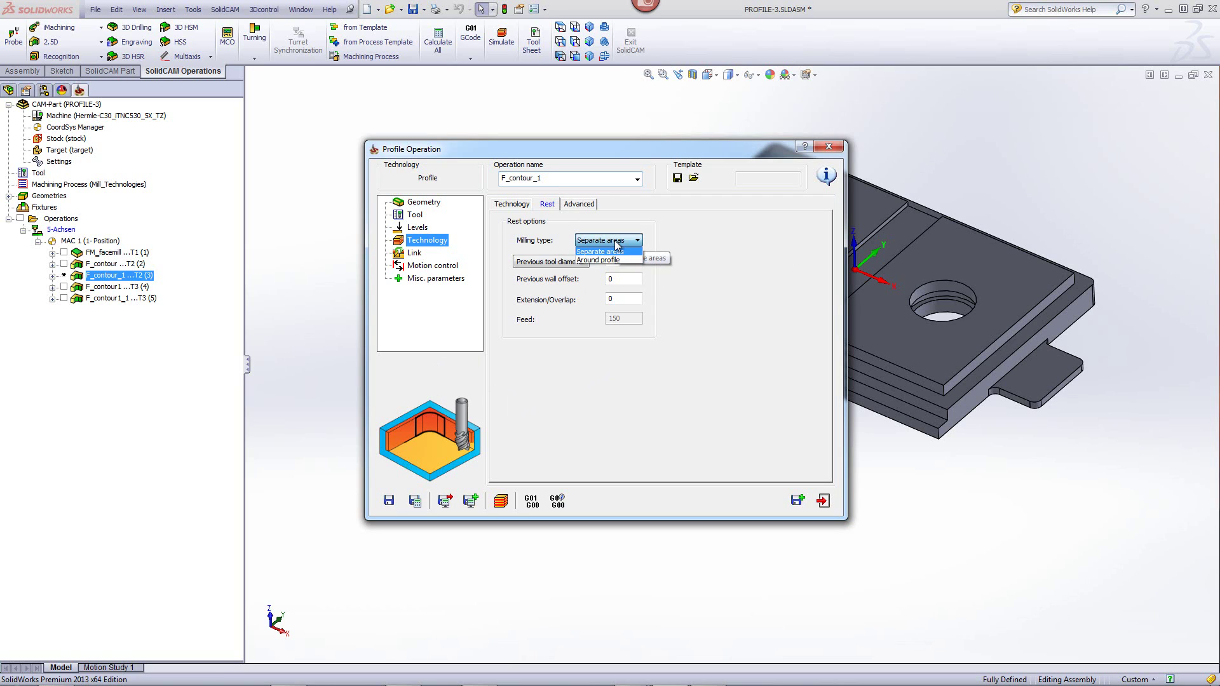
left_click(605, 261)
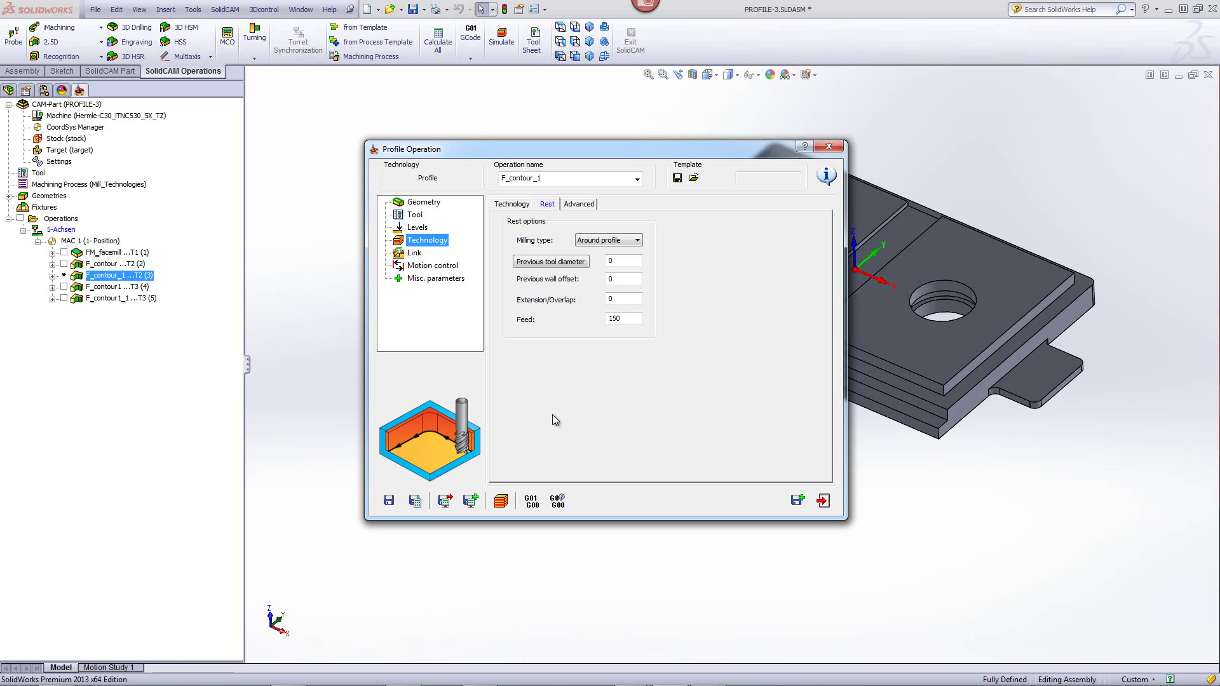
left_click(609, 241)
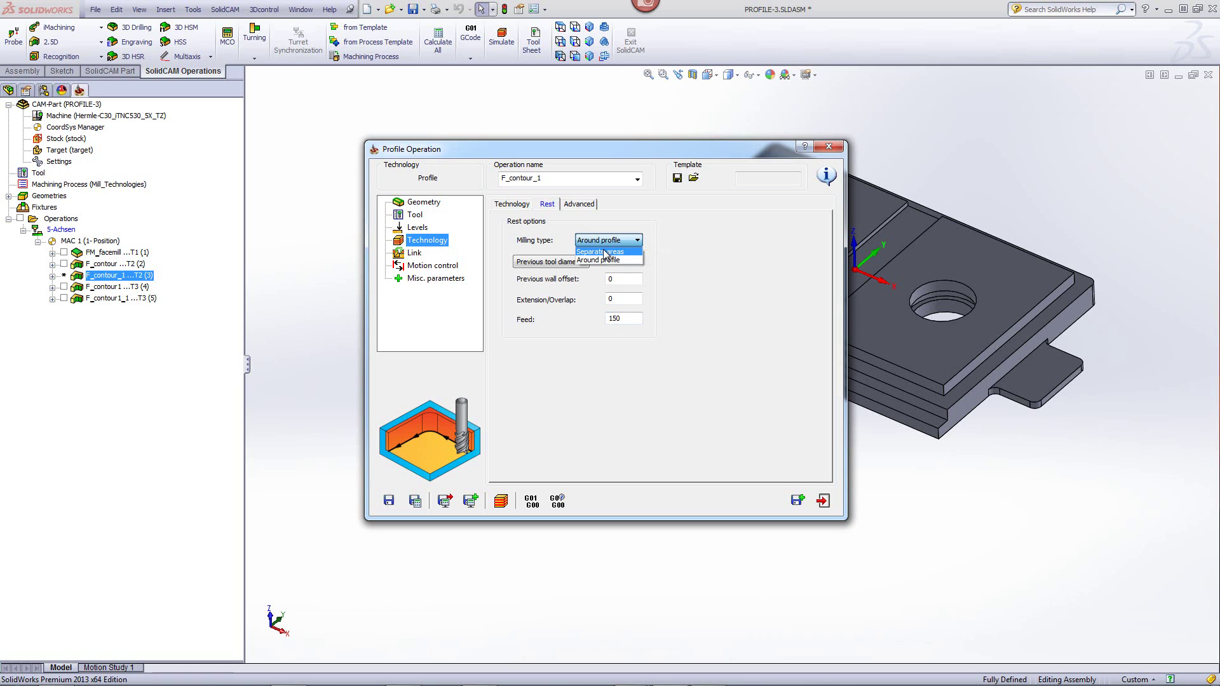
left_click(607, 252)
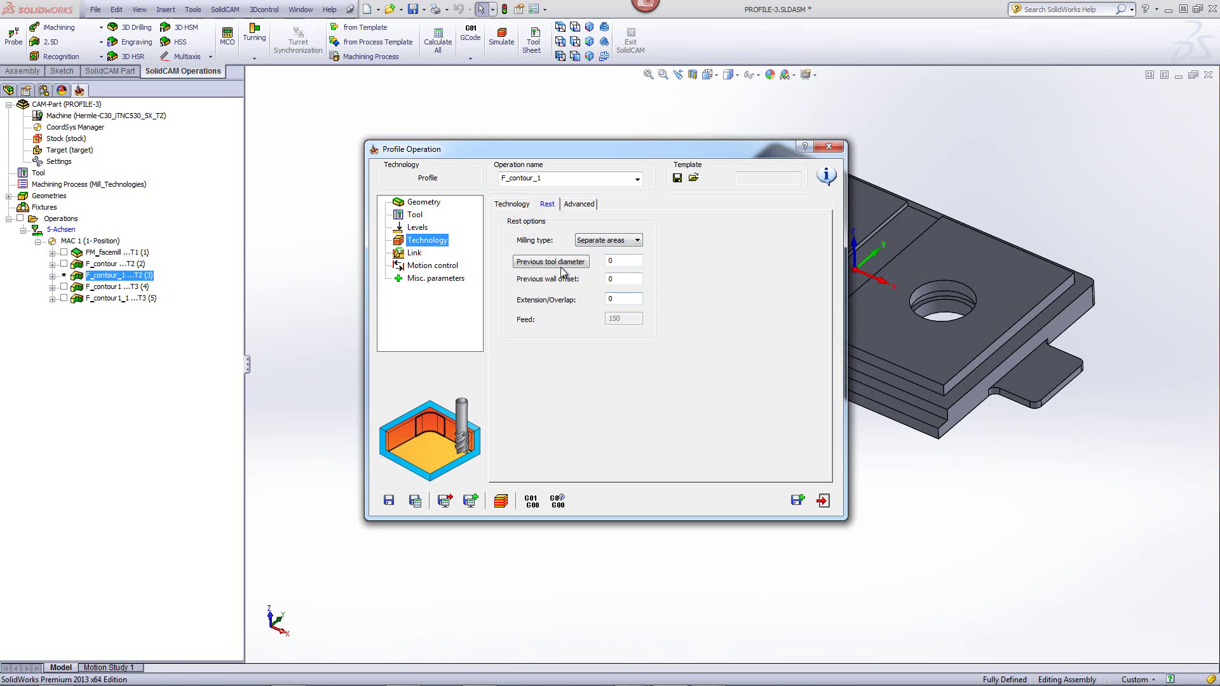
Set previous tool to tool 2 (25 mm), wall offset 0.5, and Extension/Overlap 1
left_click(620, 260)
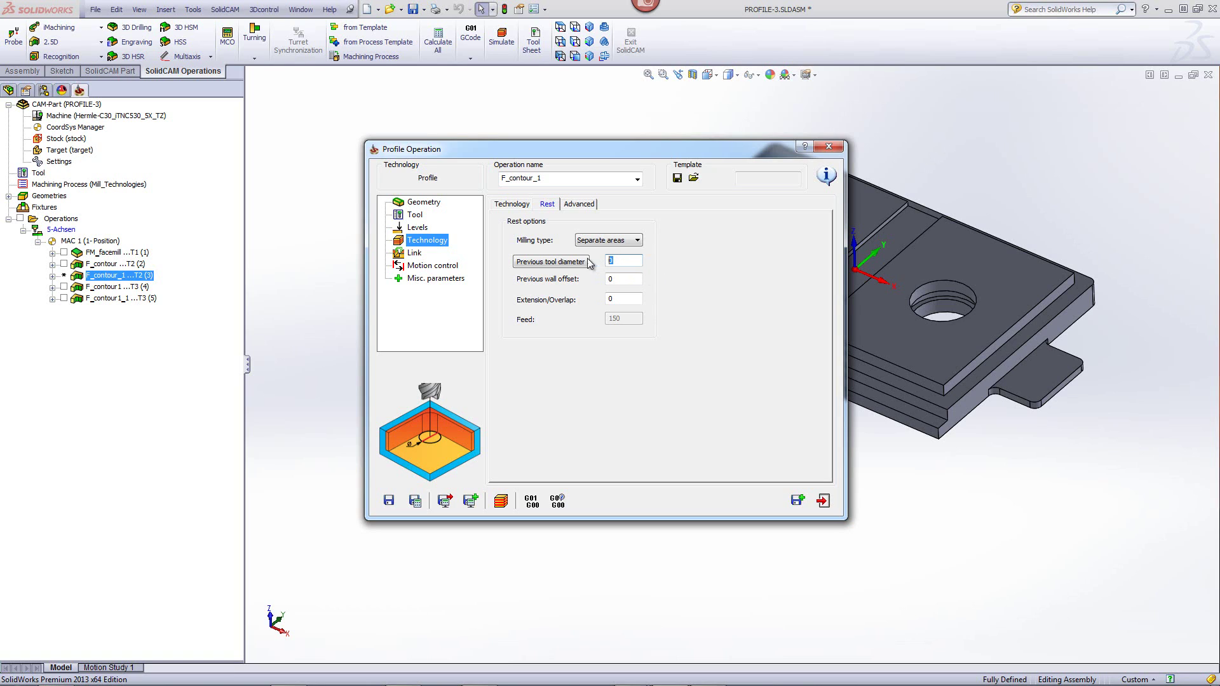
left_click(549, 263)
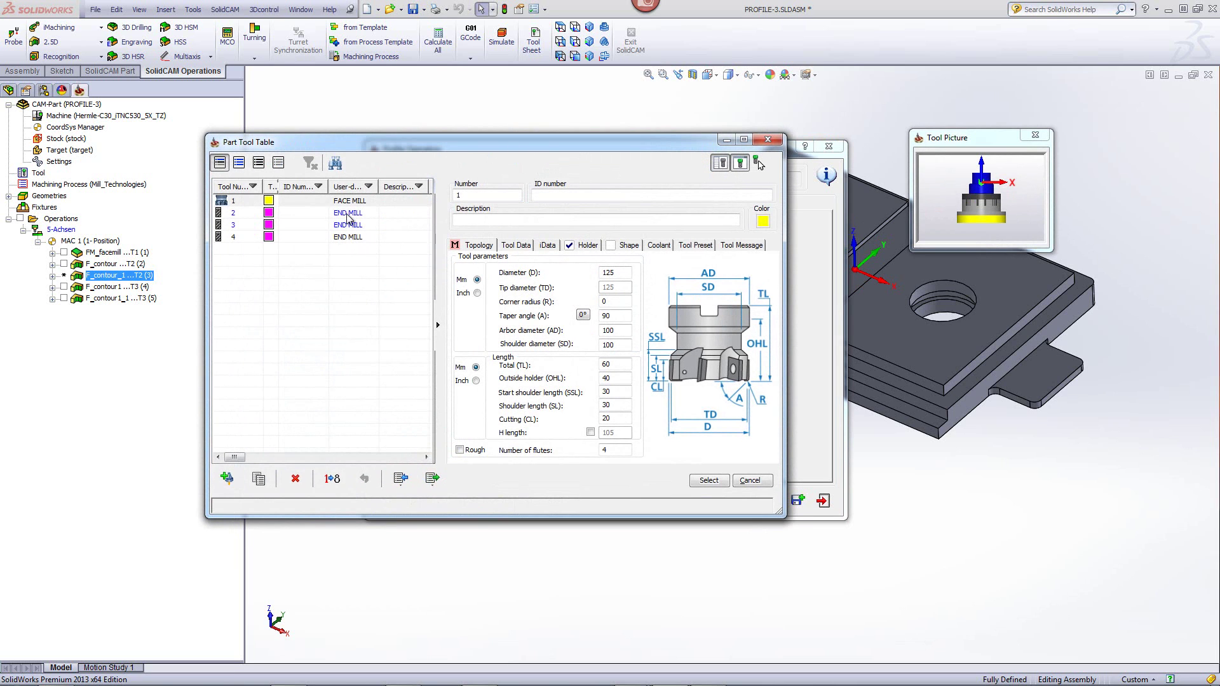
left_click(347, 215)
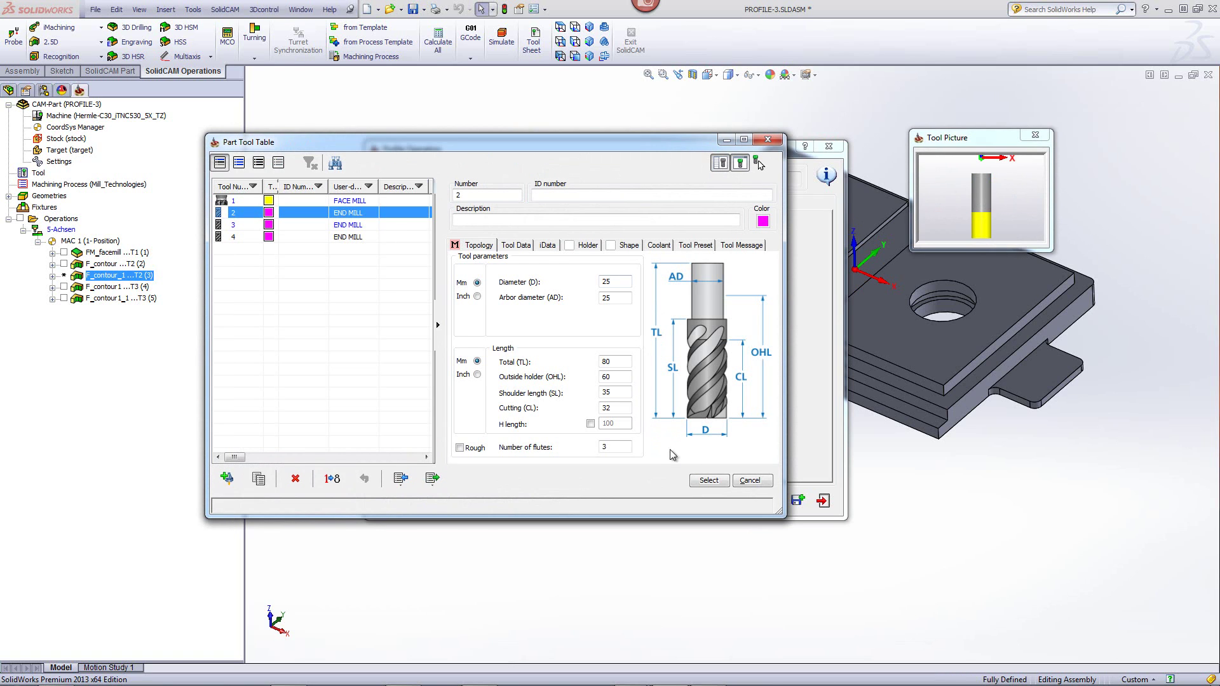
left_click(711, 481)
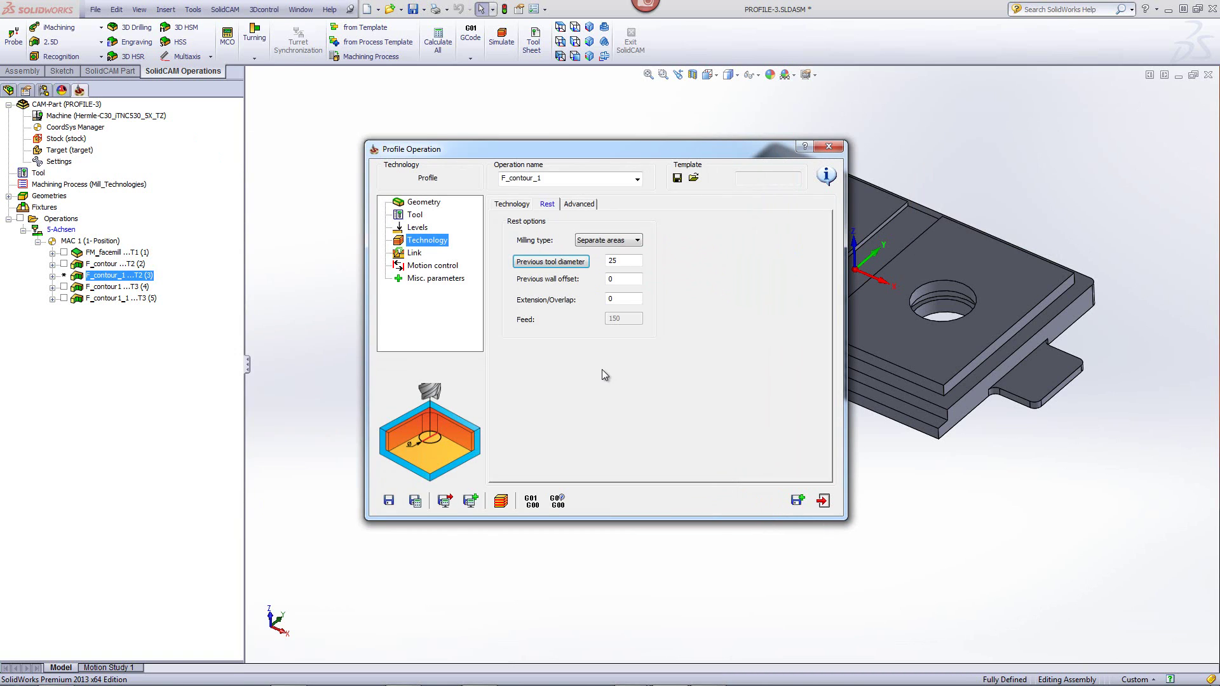
left_click(620, 279)
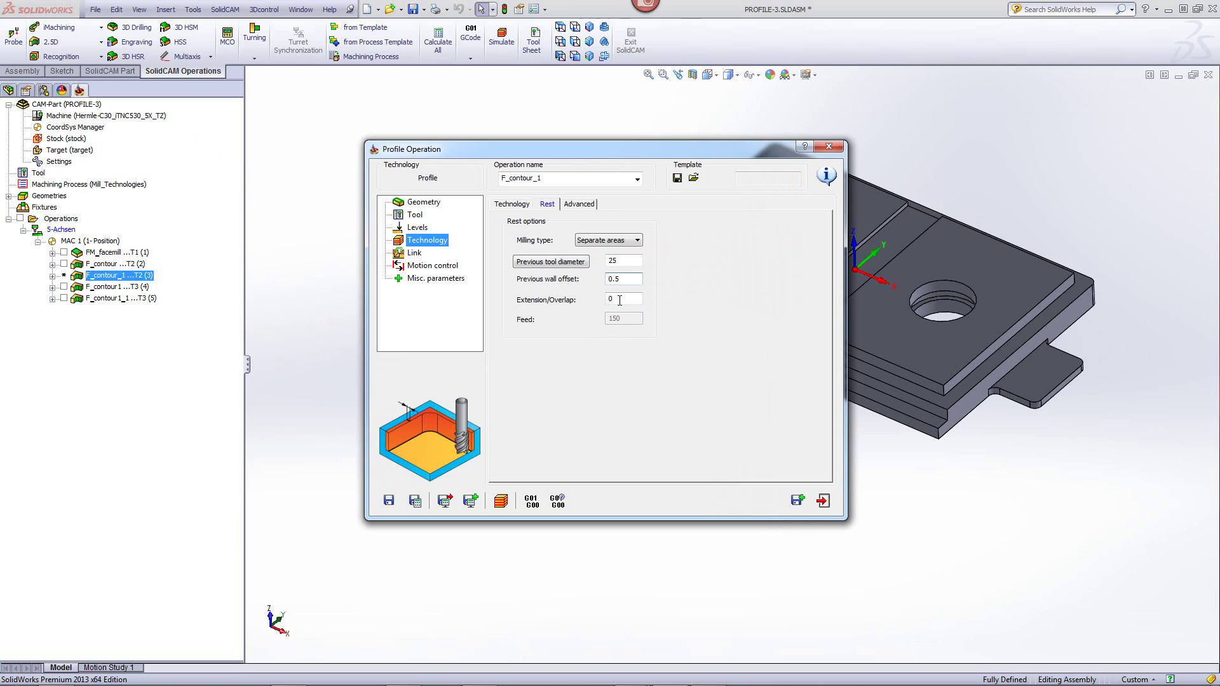
left_click(621, 300)
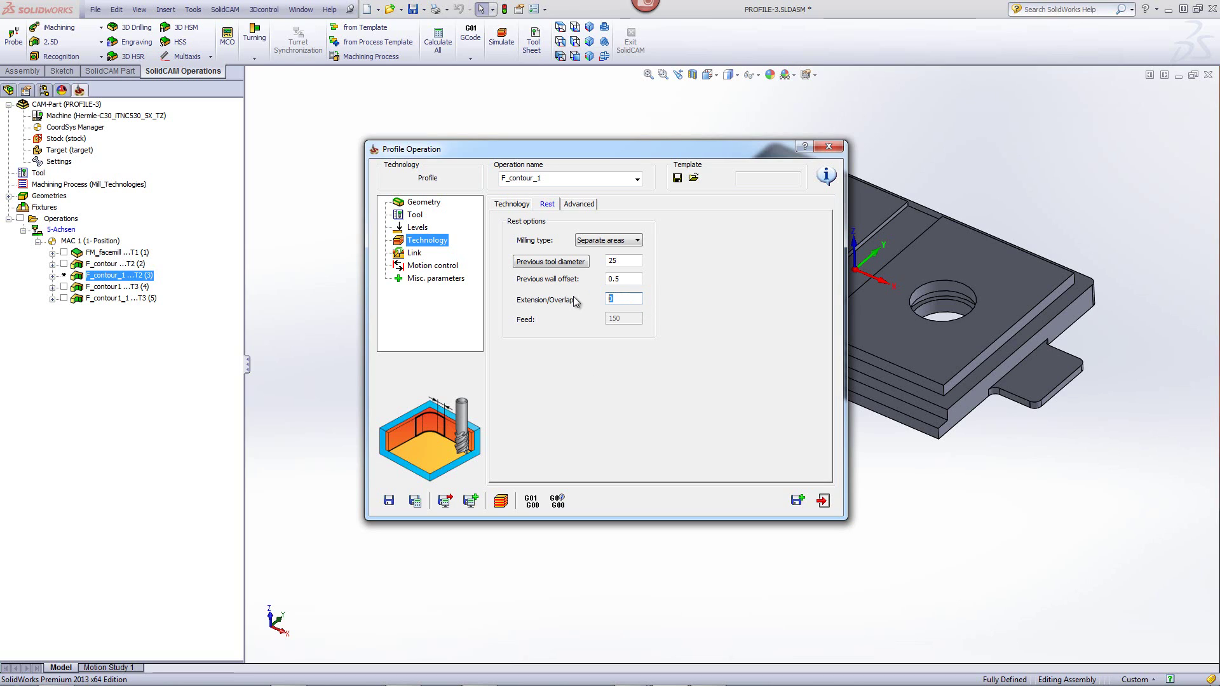
key("shift+Home")
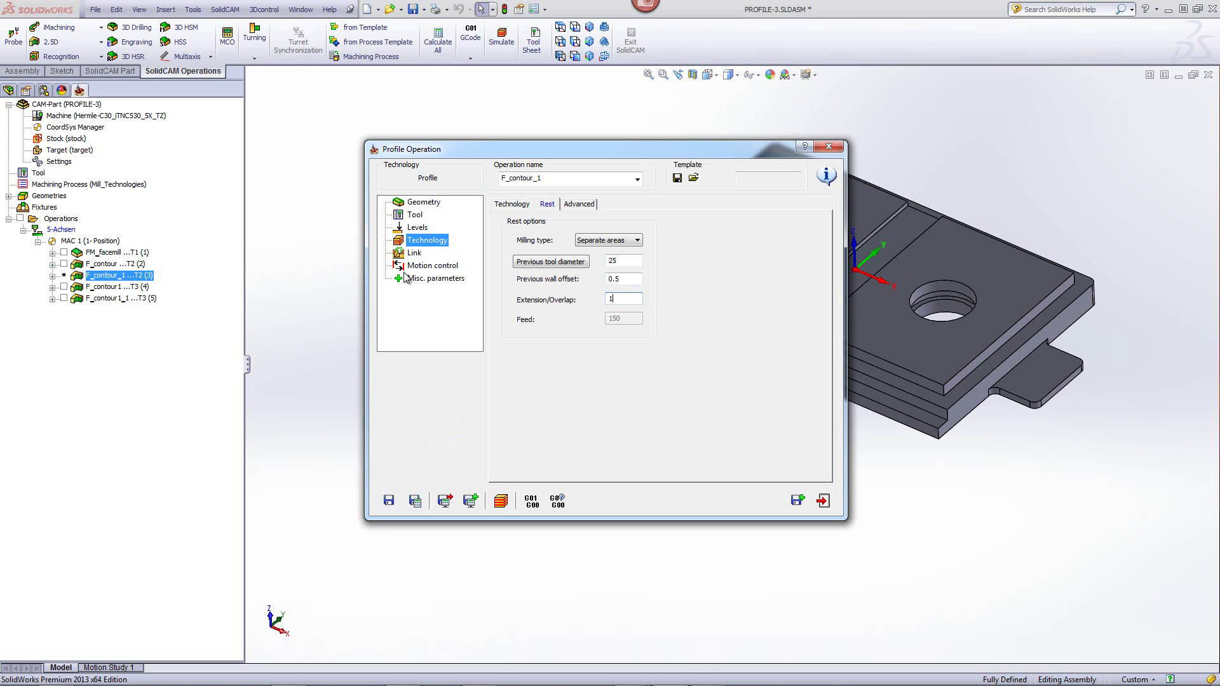
Simulate F_contour_1 in SolidVerify, adjusting speed, to watch the 6 mm tool clear the notches
left_click(413, 253)
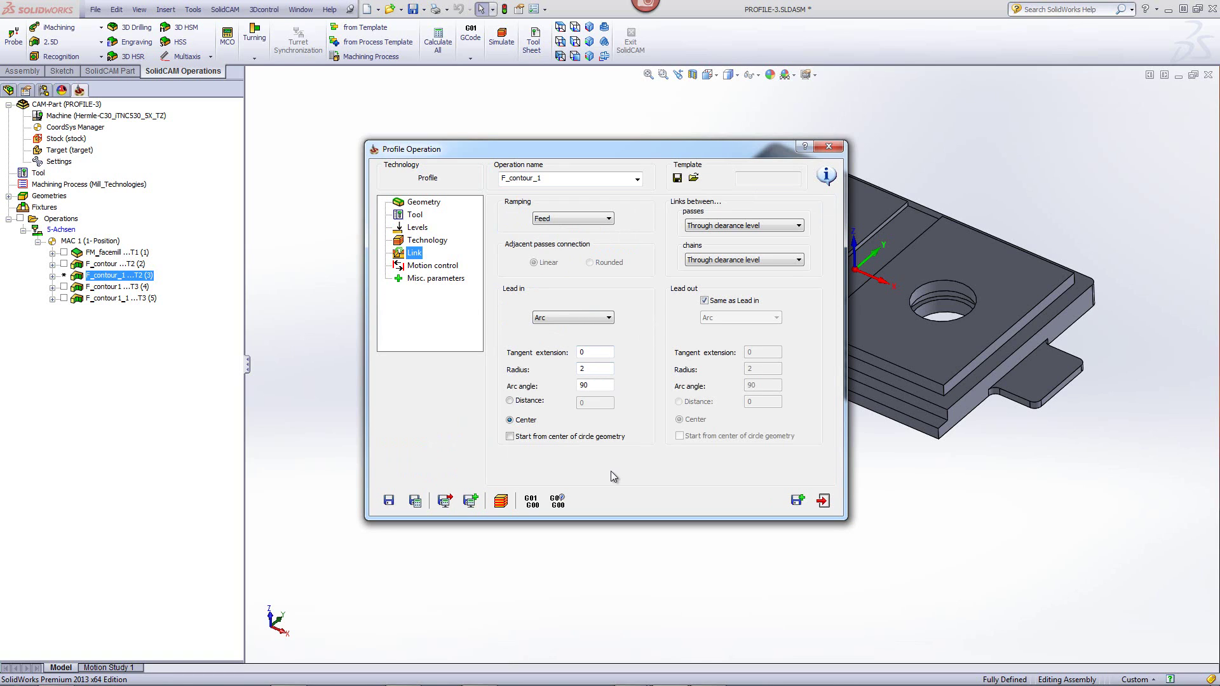
left_click(502, 501)
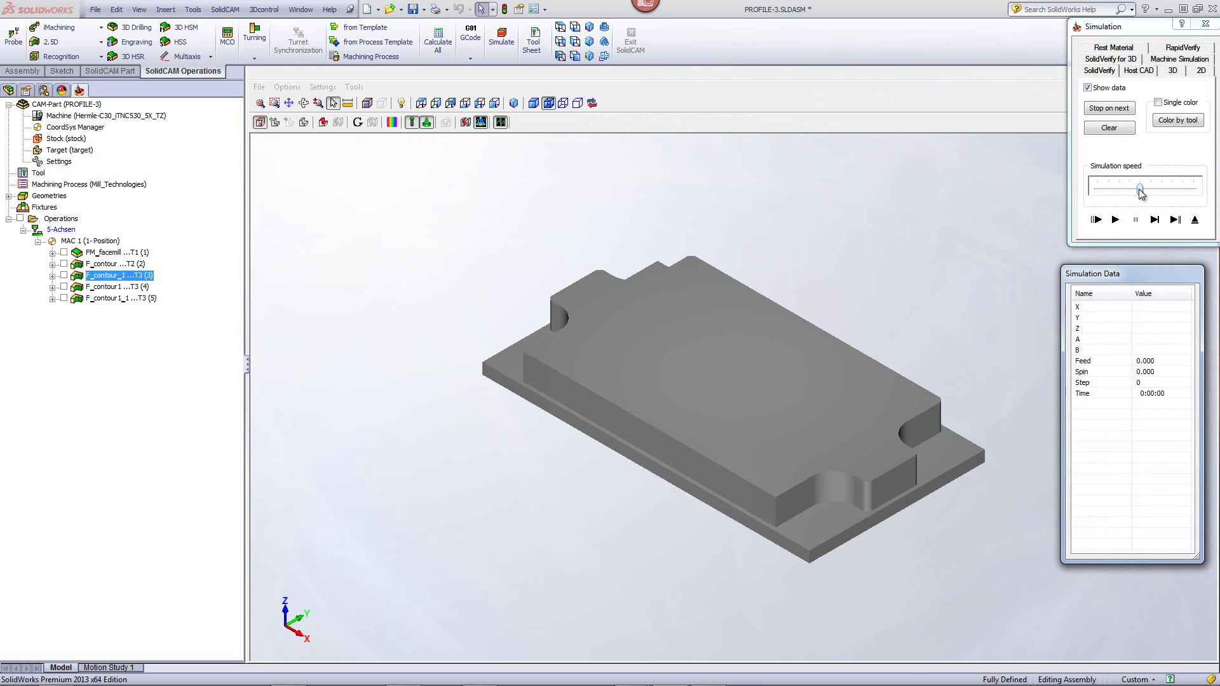
left_click_drag(1140, 190, 1118, 190)
left_click(1116, 220)
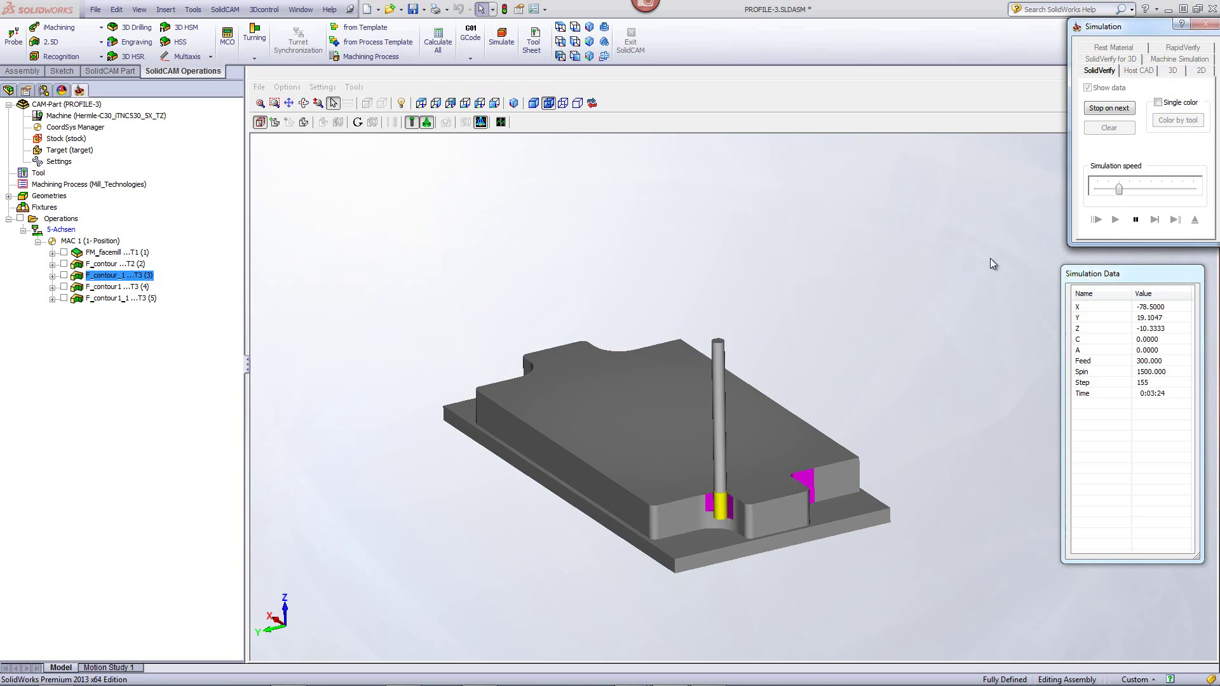
left_click_drag(1120, 189, 1139, 189)
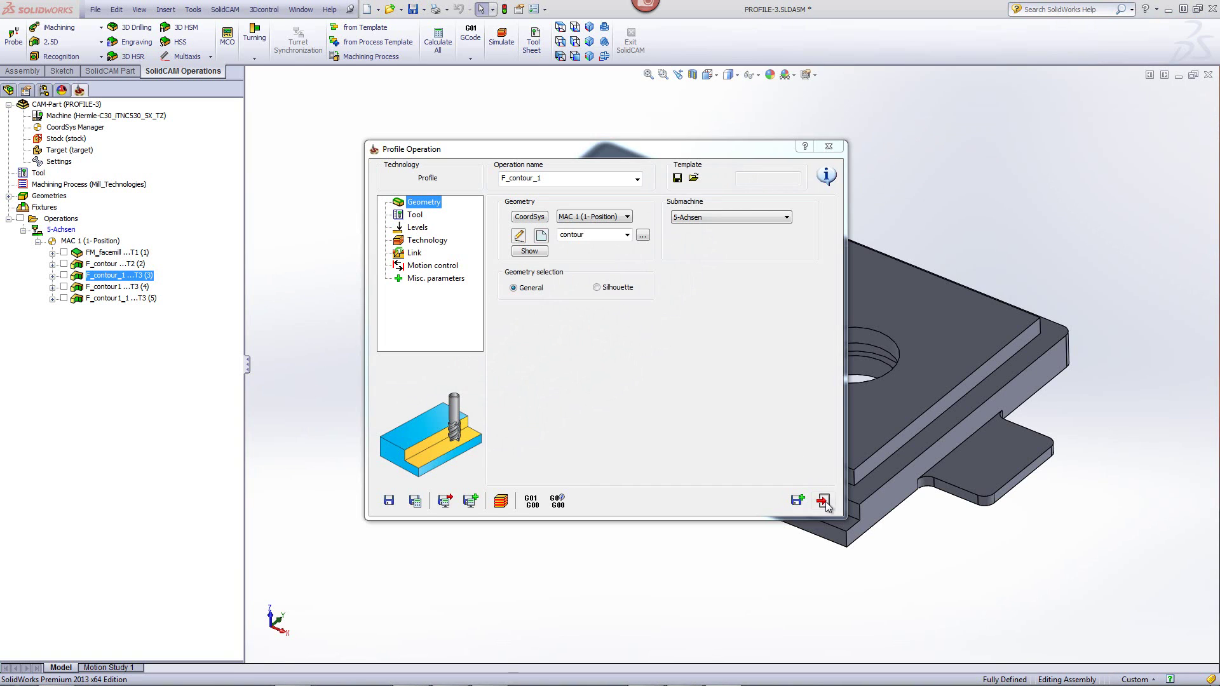
Save F_contour_1, then switch off F_contour's finish pass and save it
left_click(824, 502)
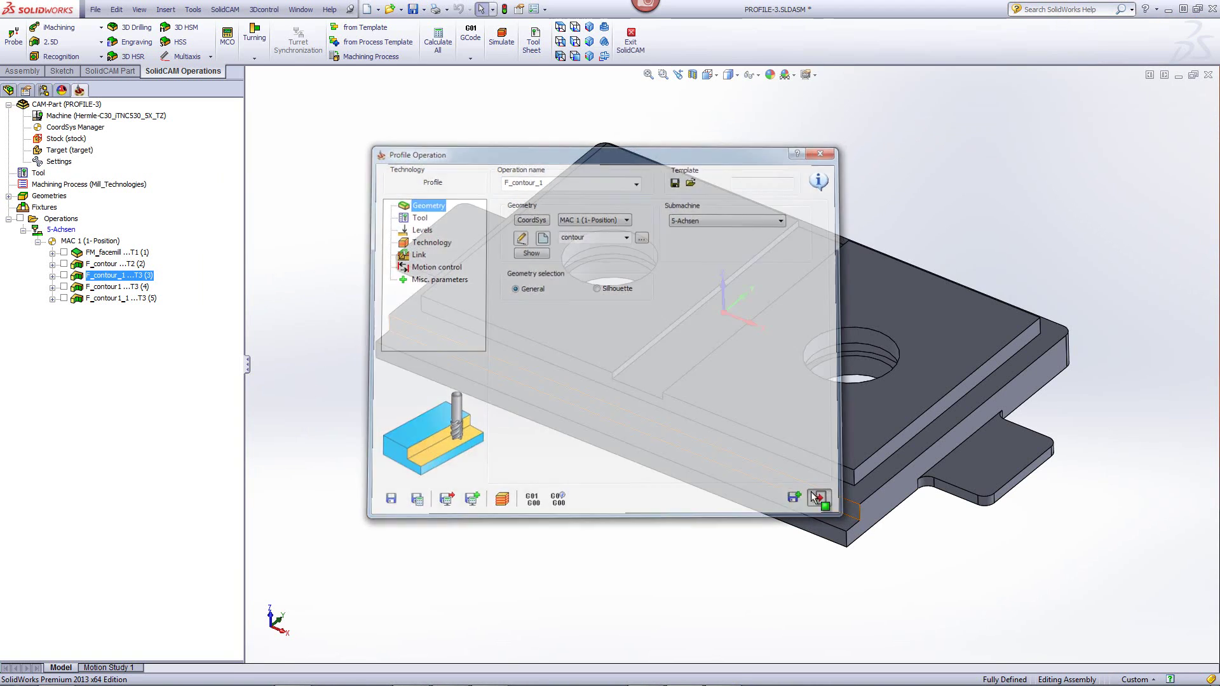
double_click(118, 264)
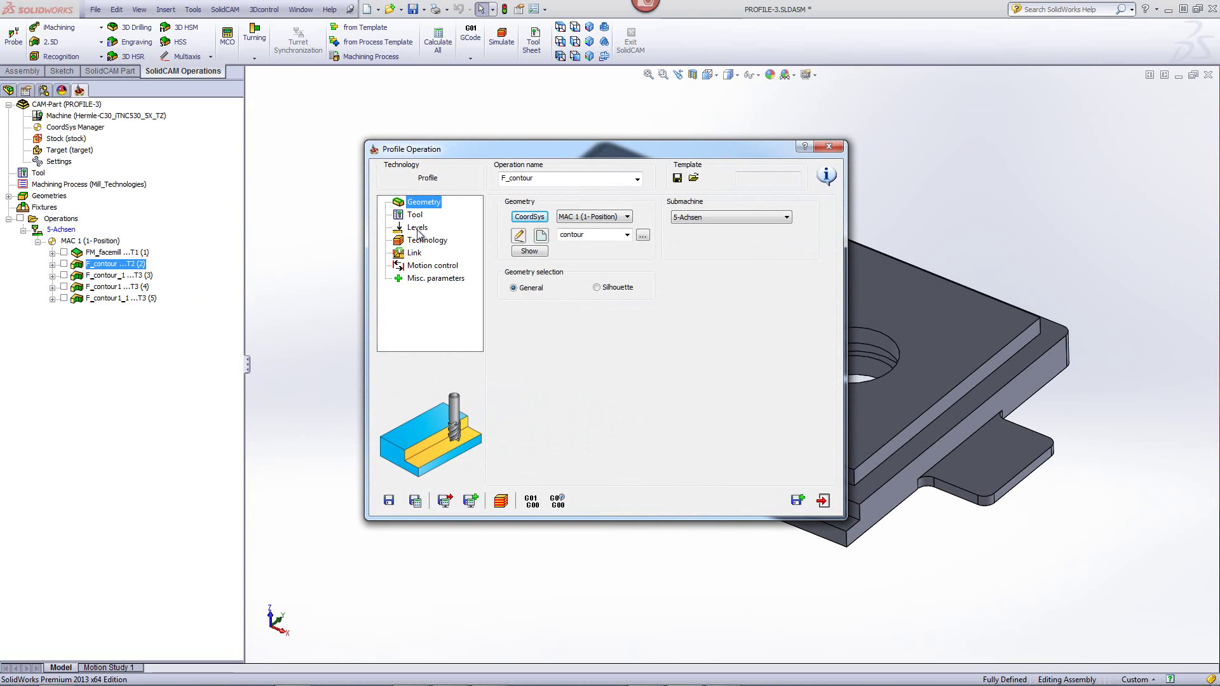
left_click(426, 243)
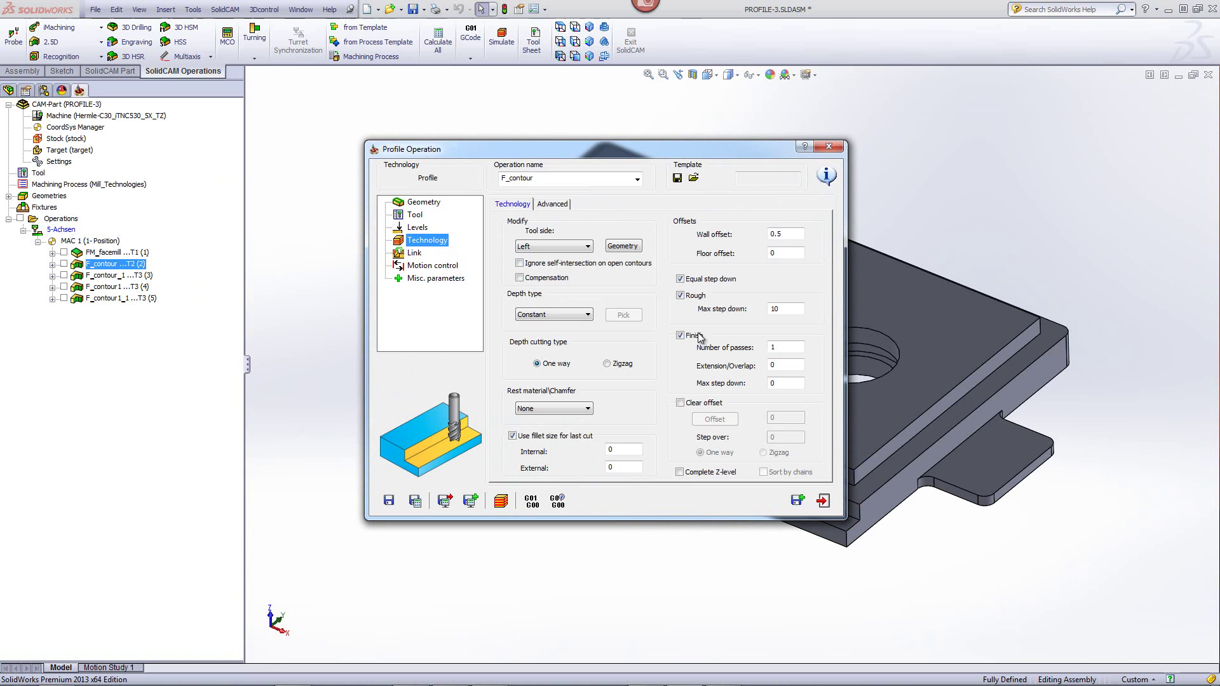
left_click(683, 337)
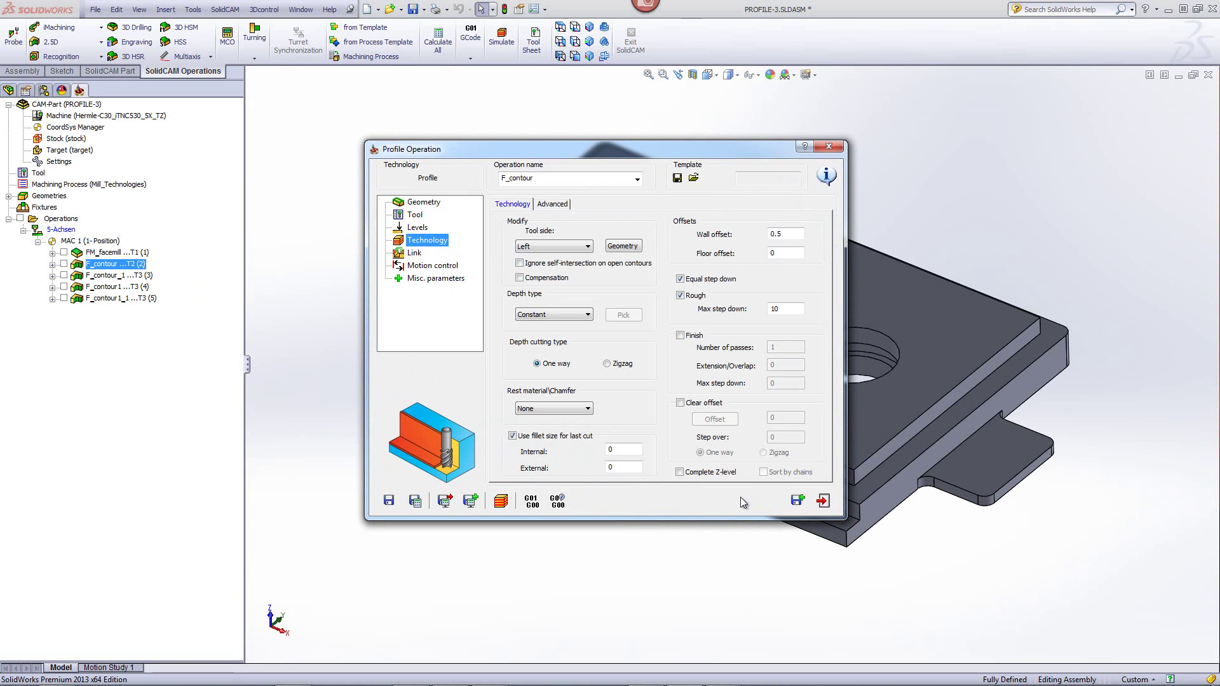
left_click(822, 501)
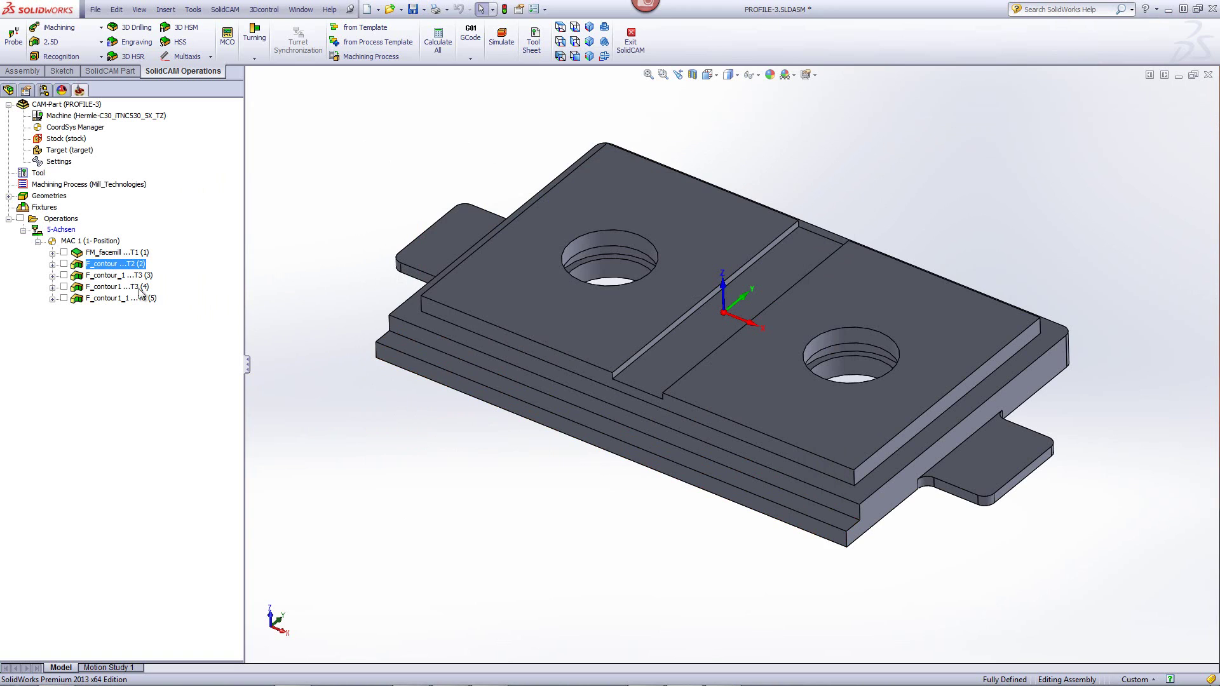
Switch off F_contour_1's rough pass and show its Rest options
double_click(107, 276)
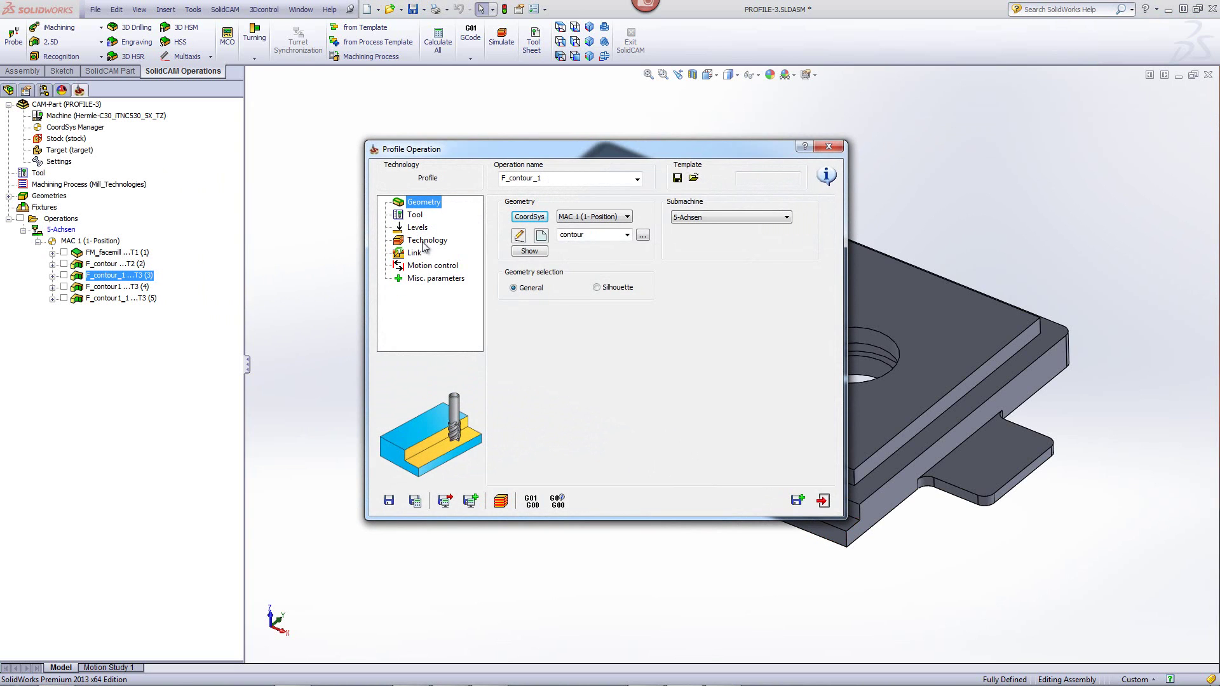
left_click(425, 242)
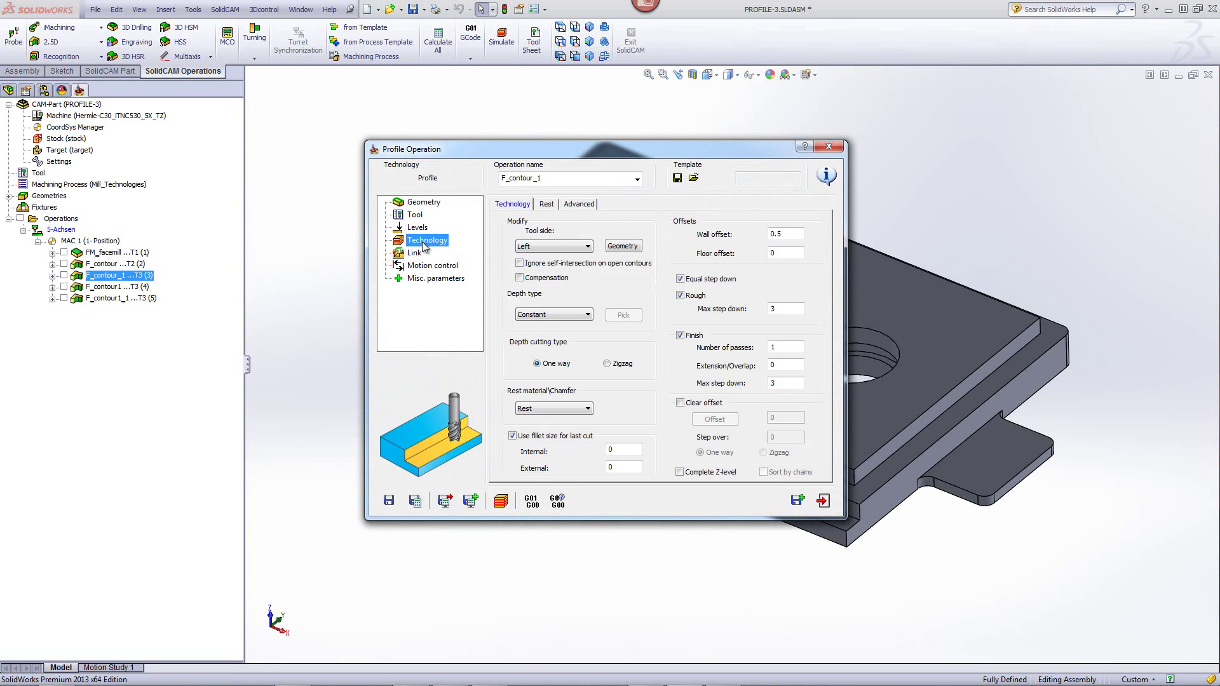
left_click(681, 295)
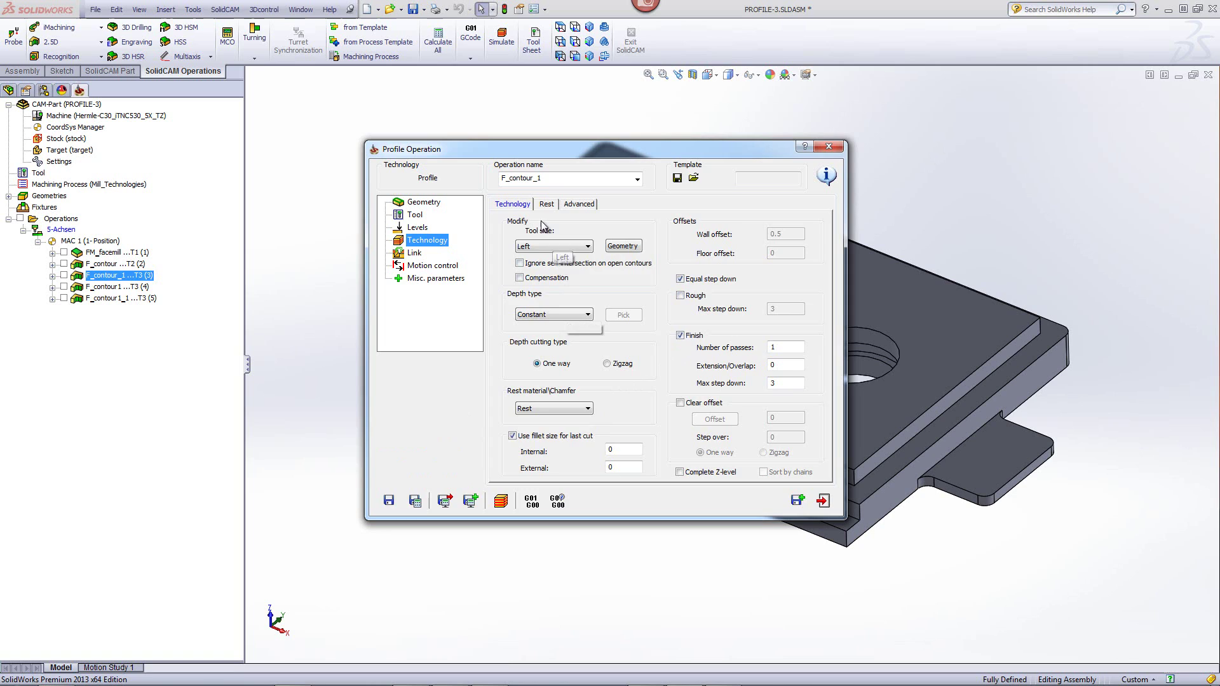
left_click(547, 205)
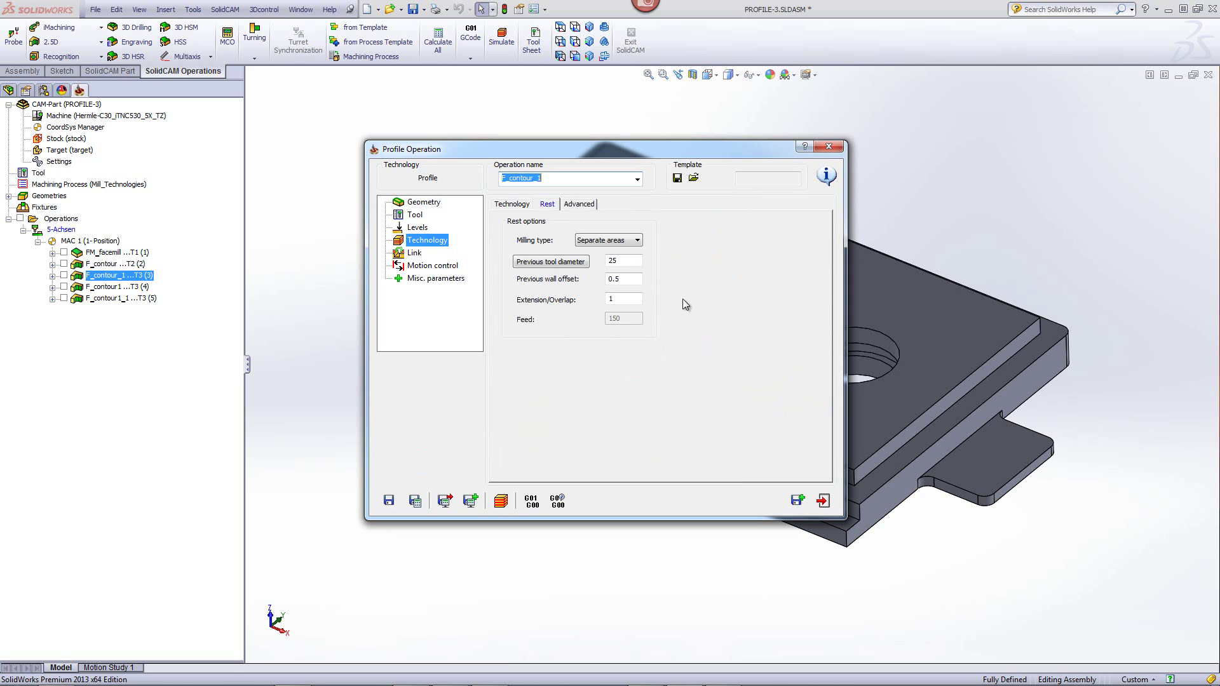
Set F_contour_1's rest milling type to Around profile and rest Feed to 50
left_click(603, 242)
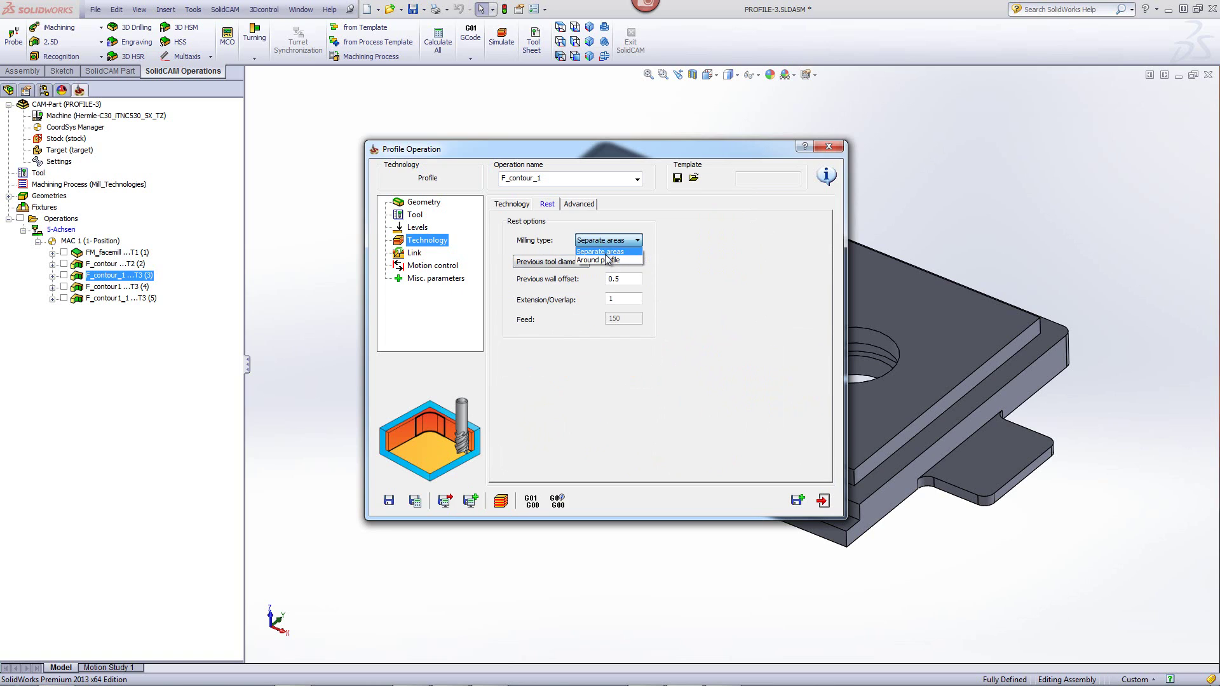
left_click(604, 259)
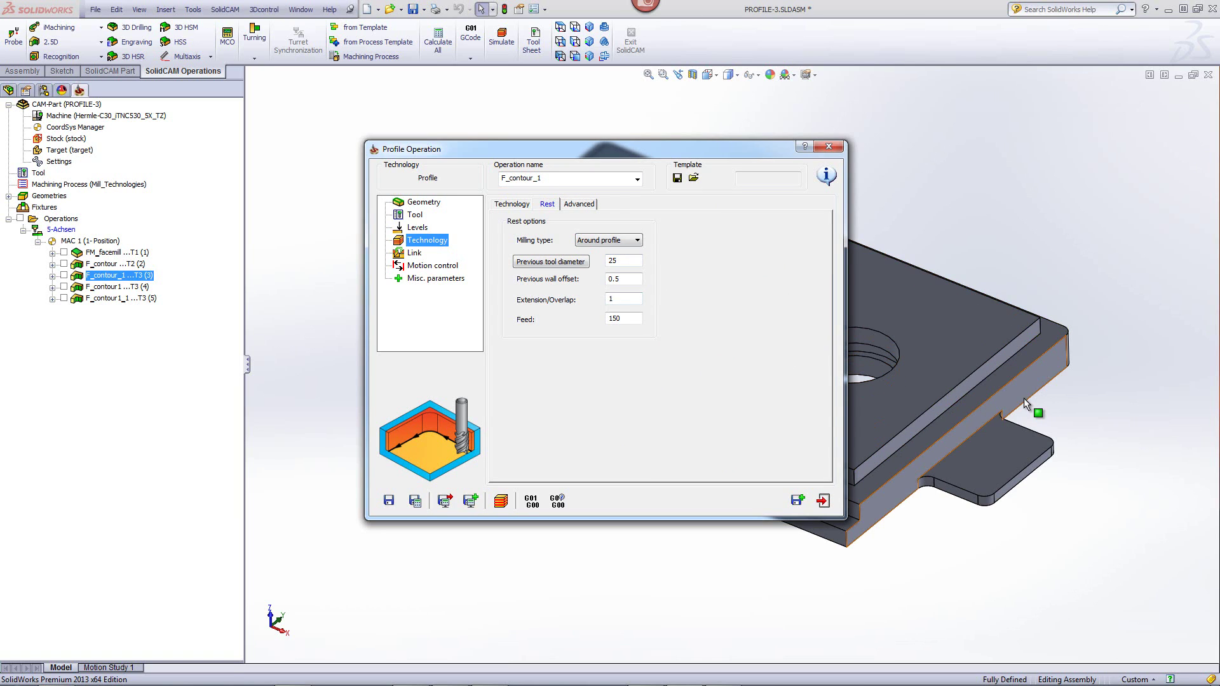
left_click(629, 320)
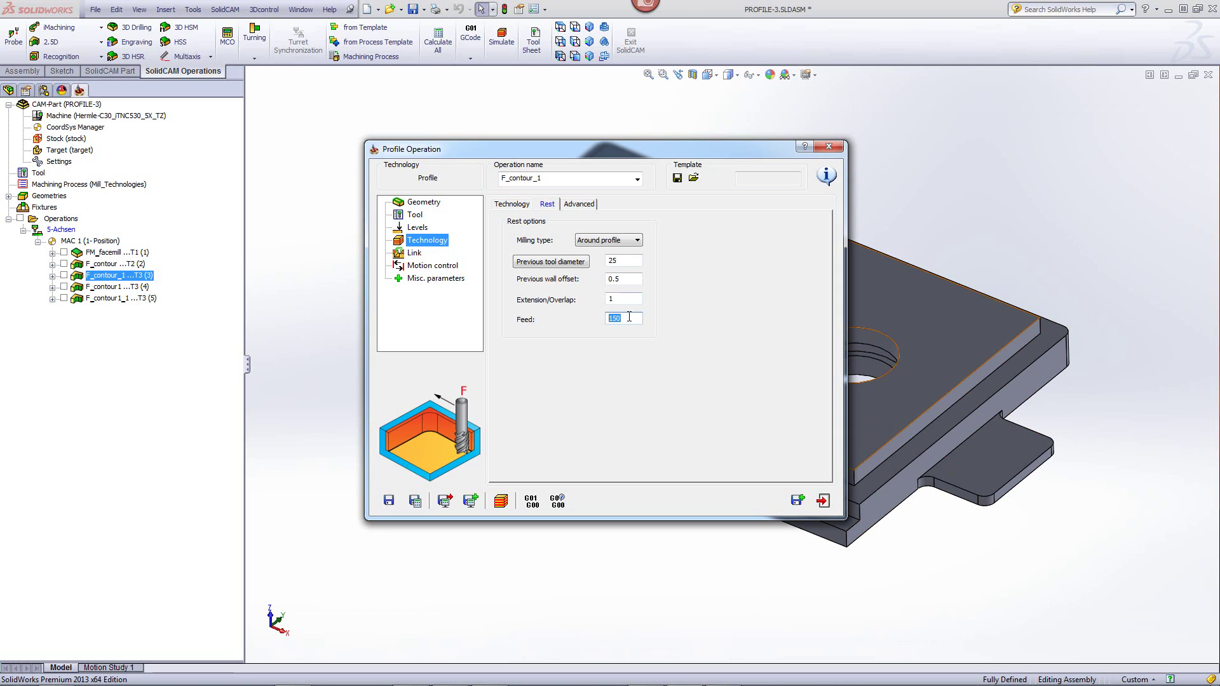
double_click(608, 319)
type("50")
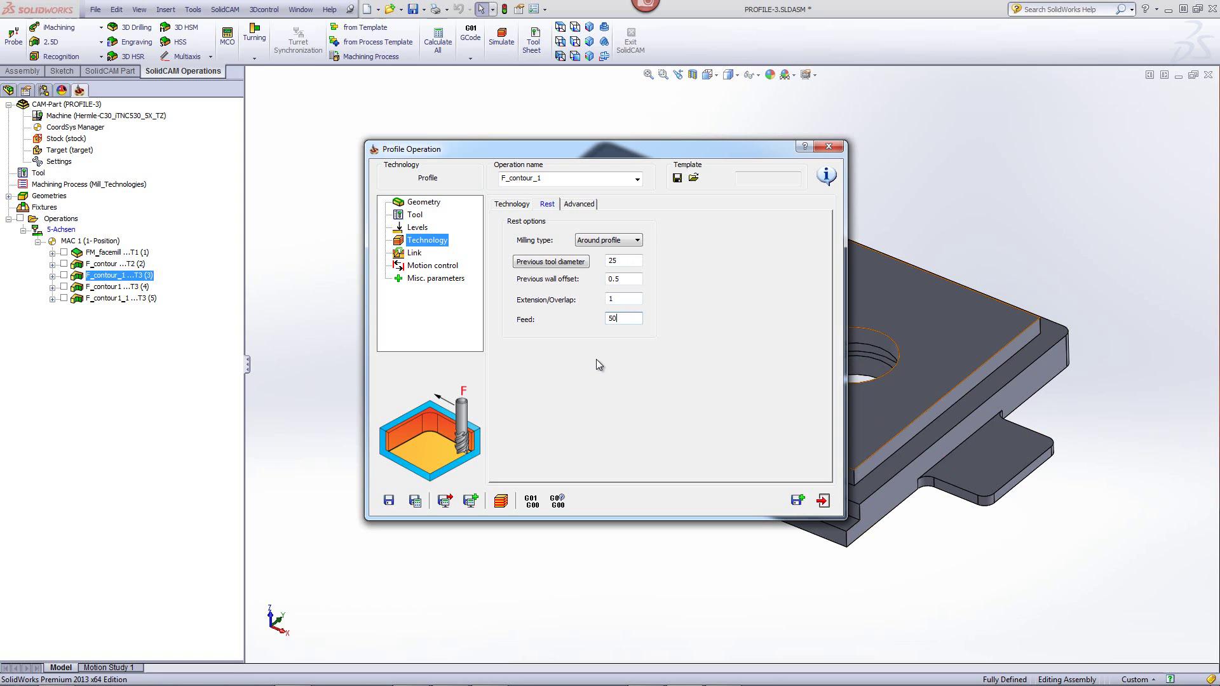
Simulate F_contour_1 and single-step the tool through the first corner notch
left_click(502, 502)
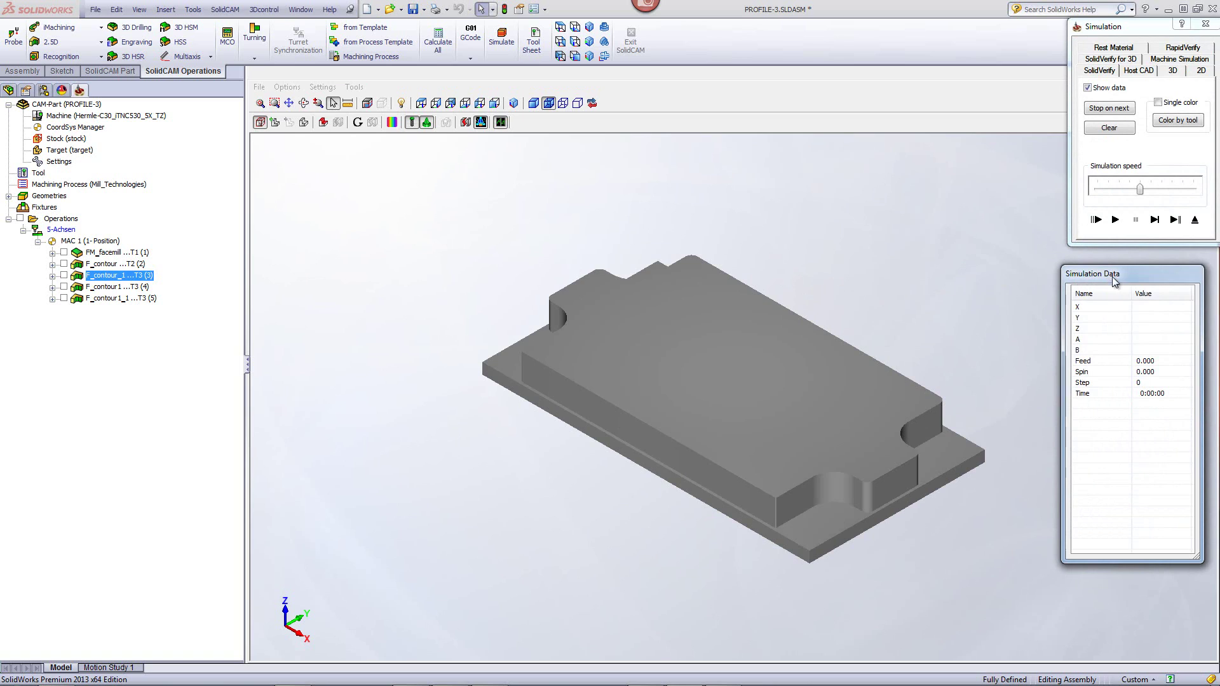
left_click_drag(1129, 276, 1099, 282)
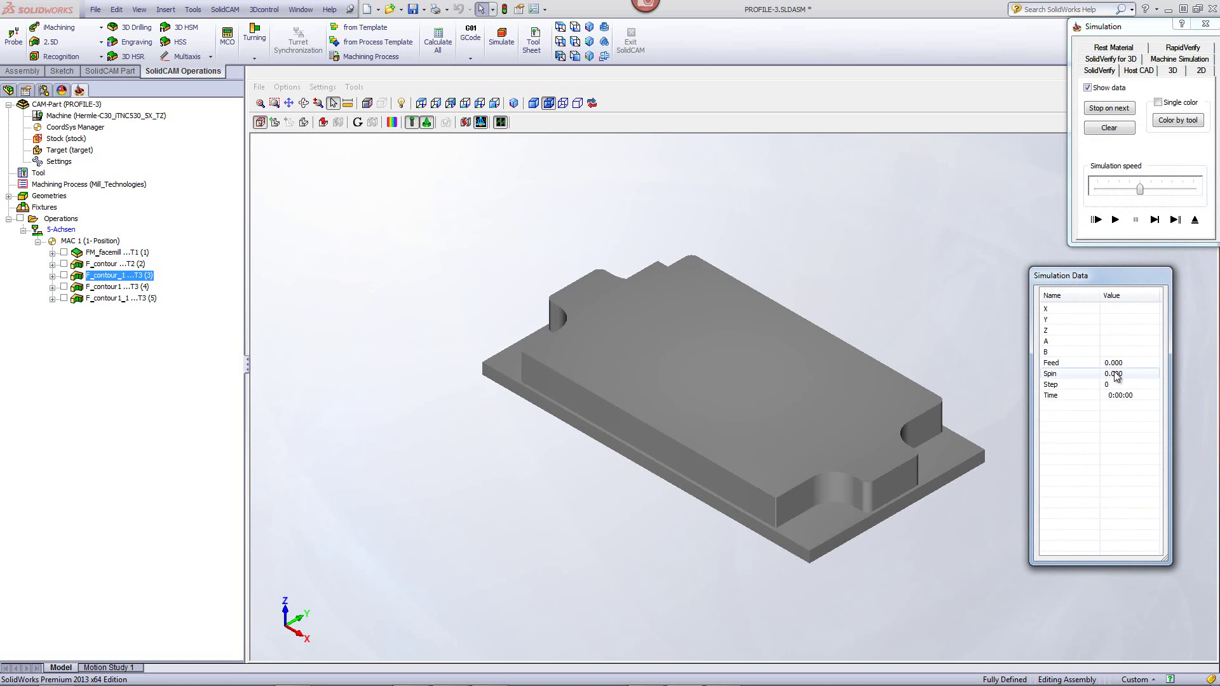
left_click(1159, 219)
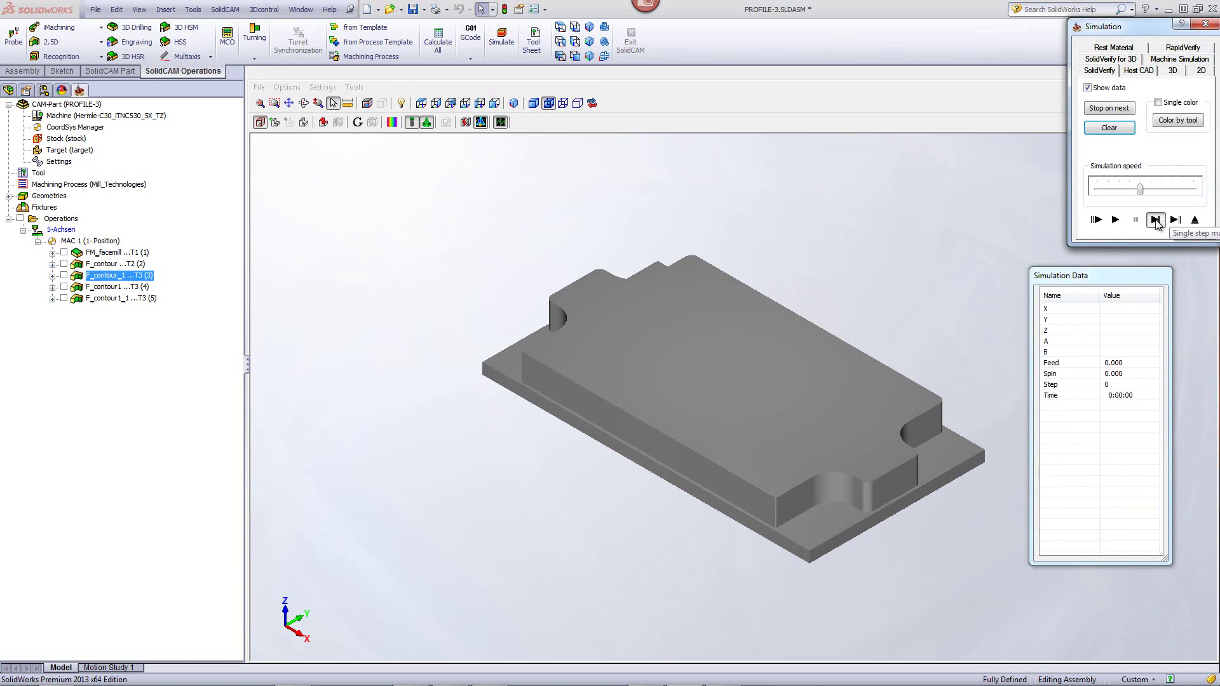
left_click(1155, 220)
left_click(1155, 220)
left_click(1155, 220)
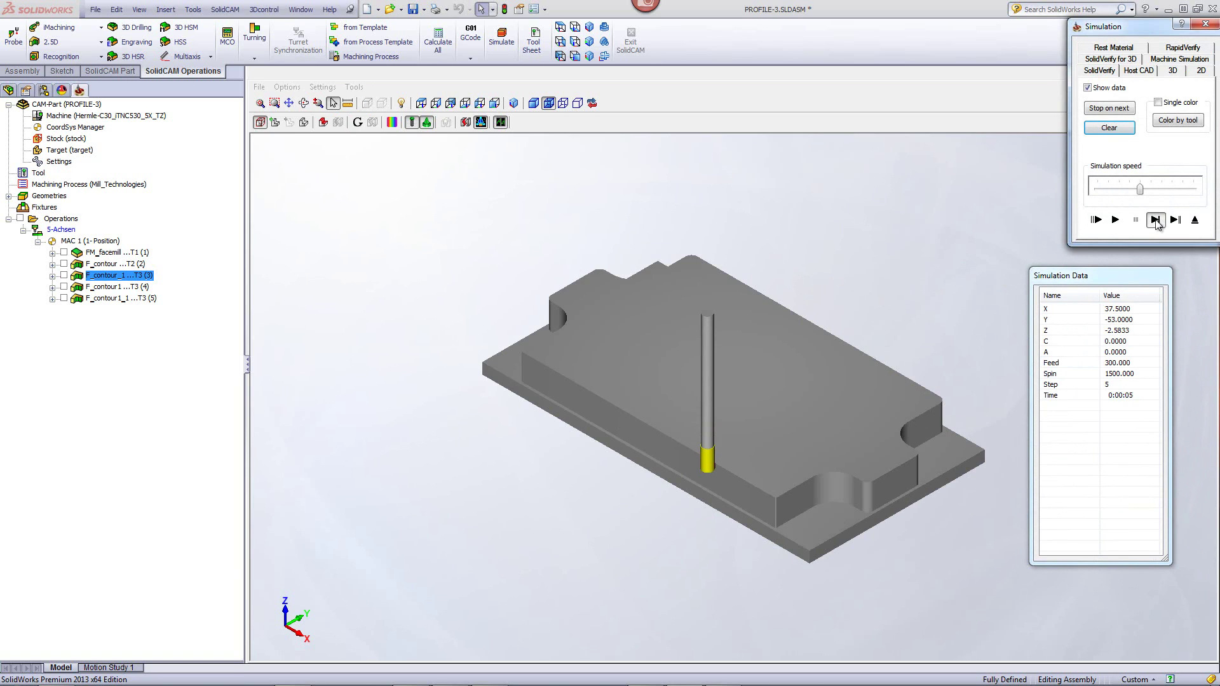
left_click(1155, 220)
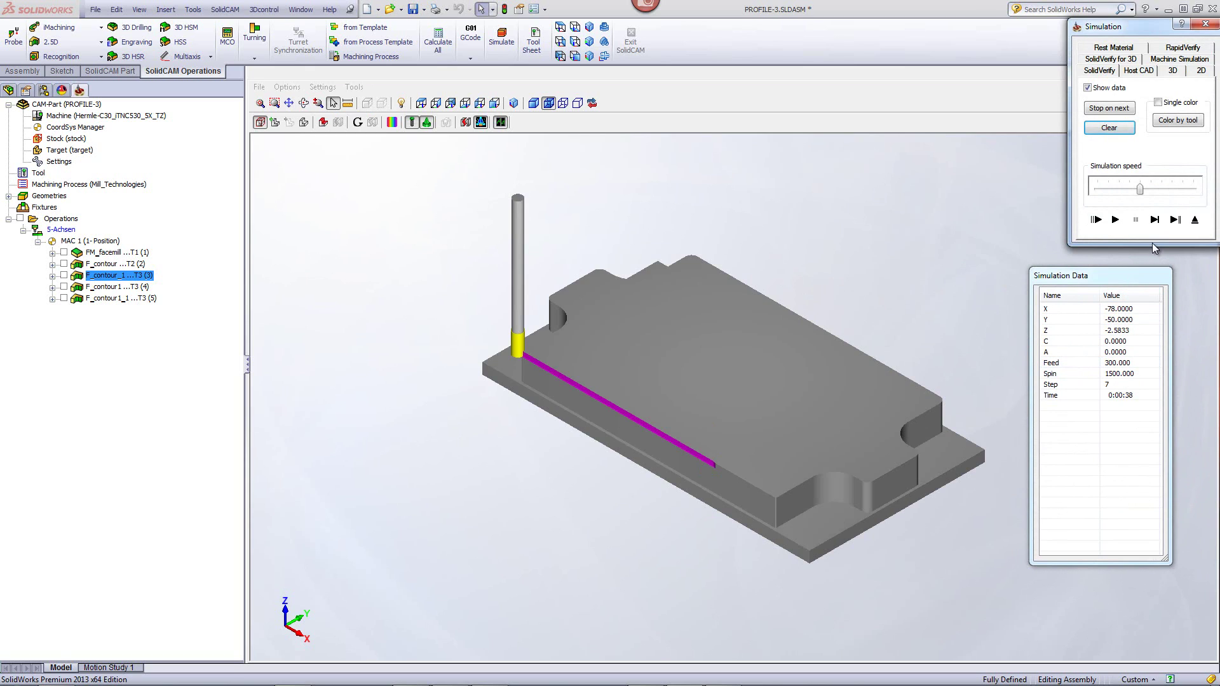
left_click(1155, 220)
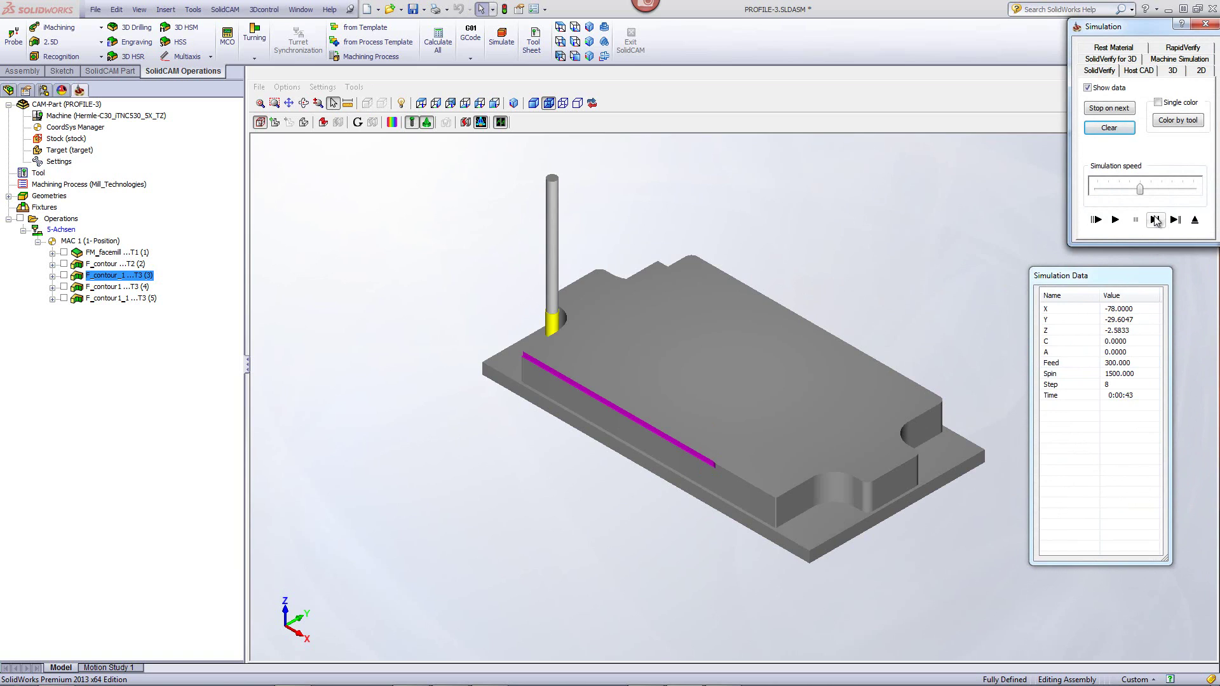
left_click(1155, 220)
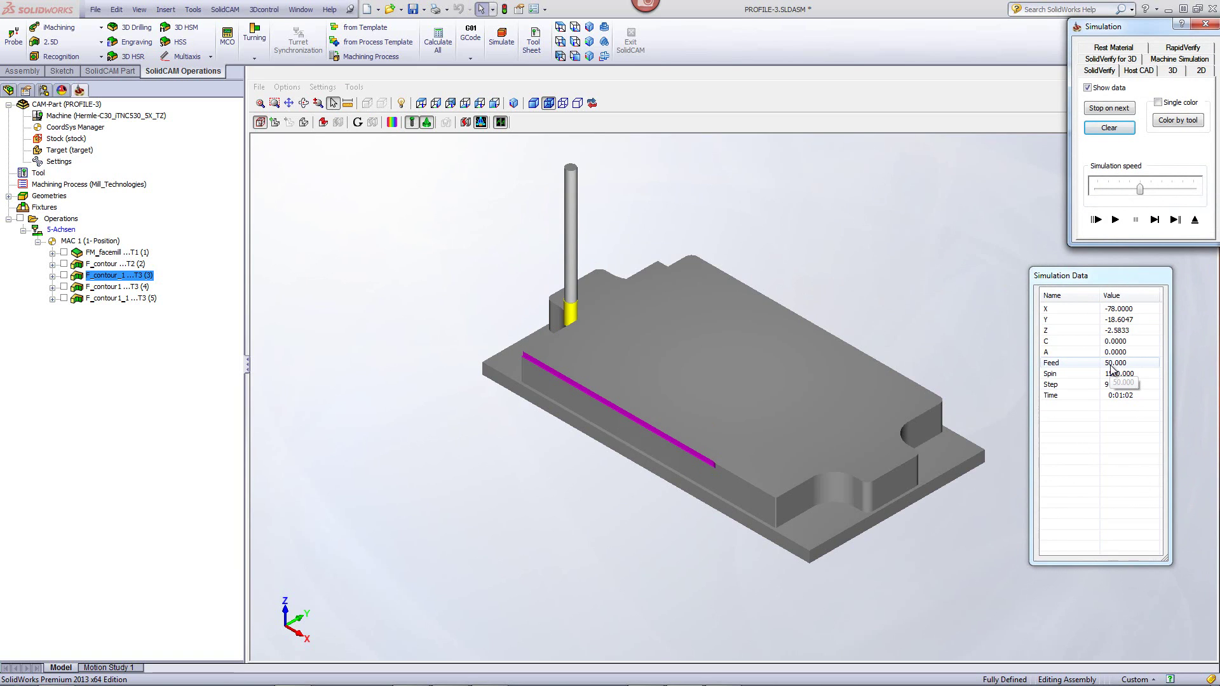
left_click(1153, 222)
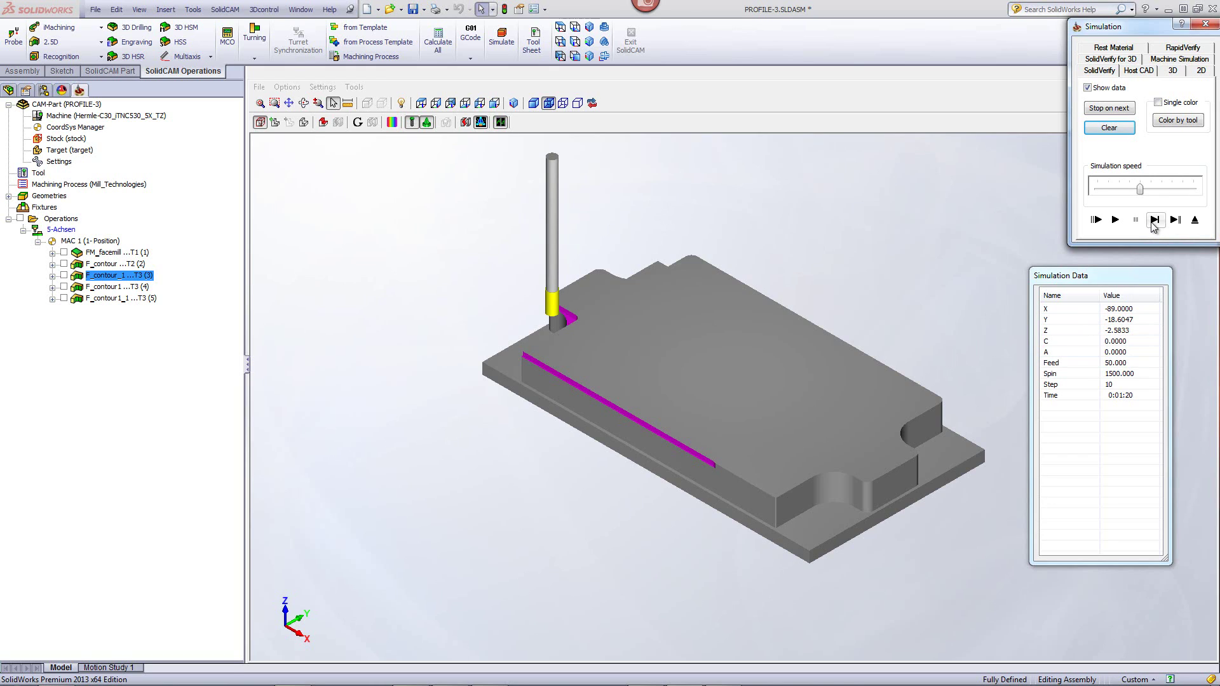
Step the tool along the top, right and front edges, then play to the end
left_click(1153, 221)
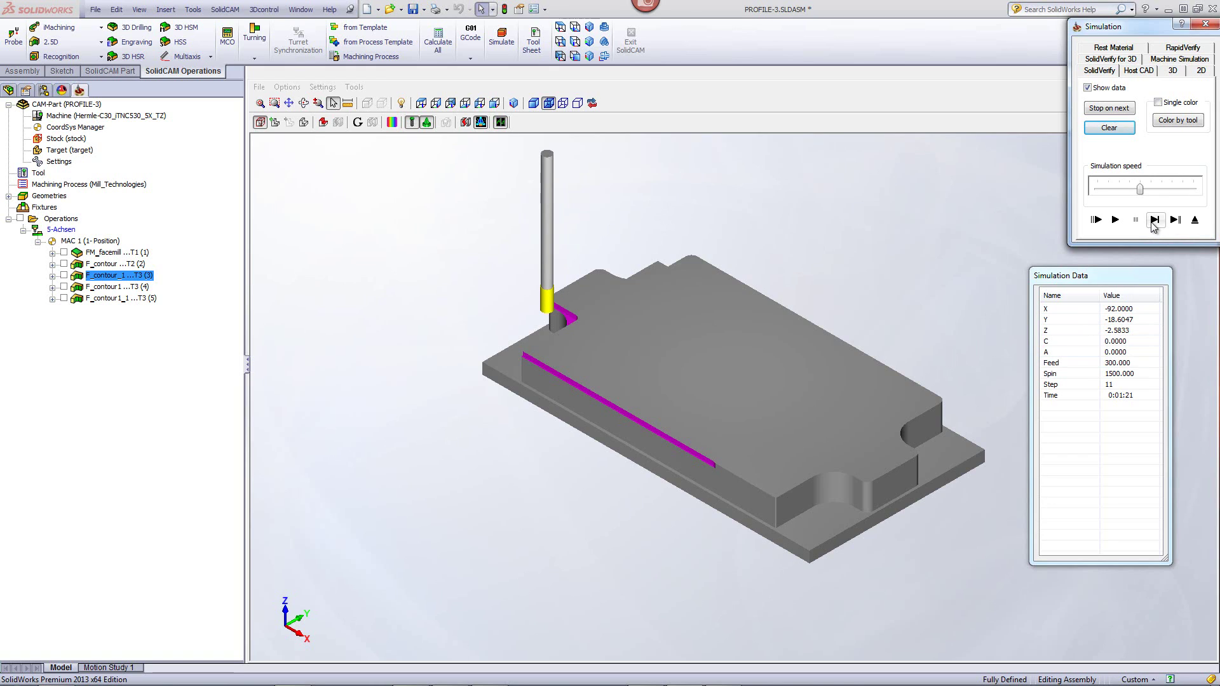
left_click(1154, 221)
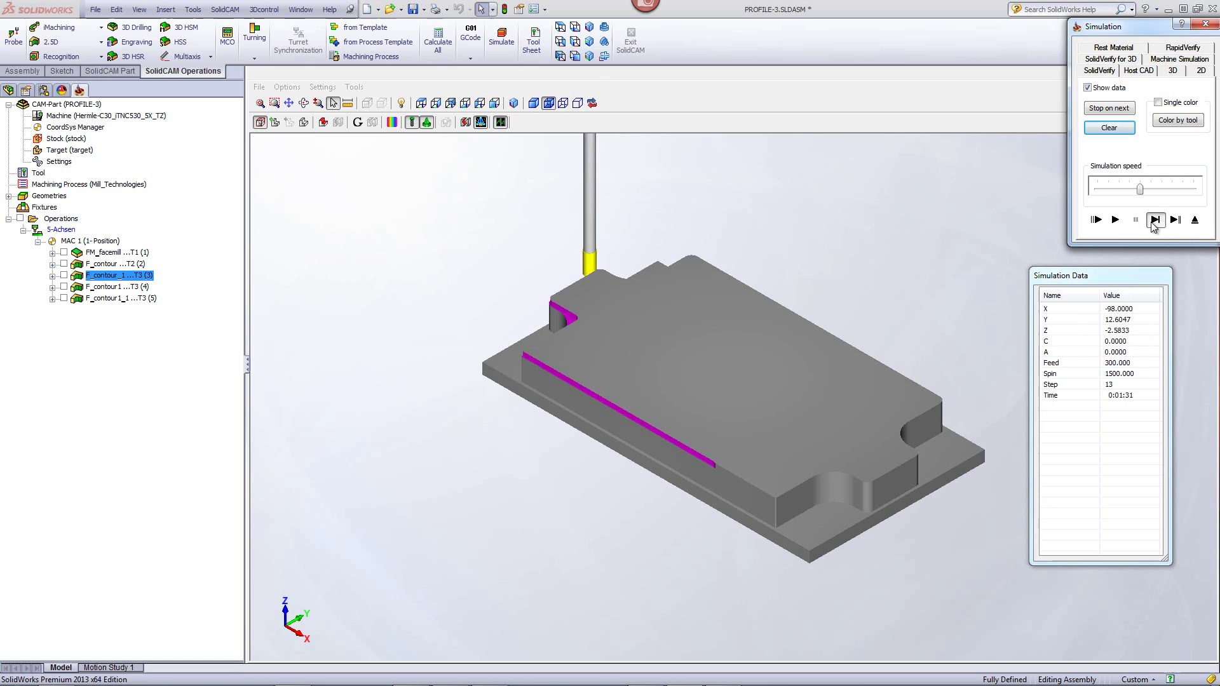
left_click(1154, 221)
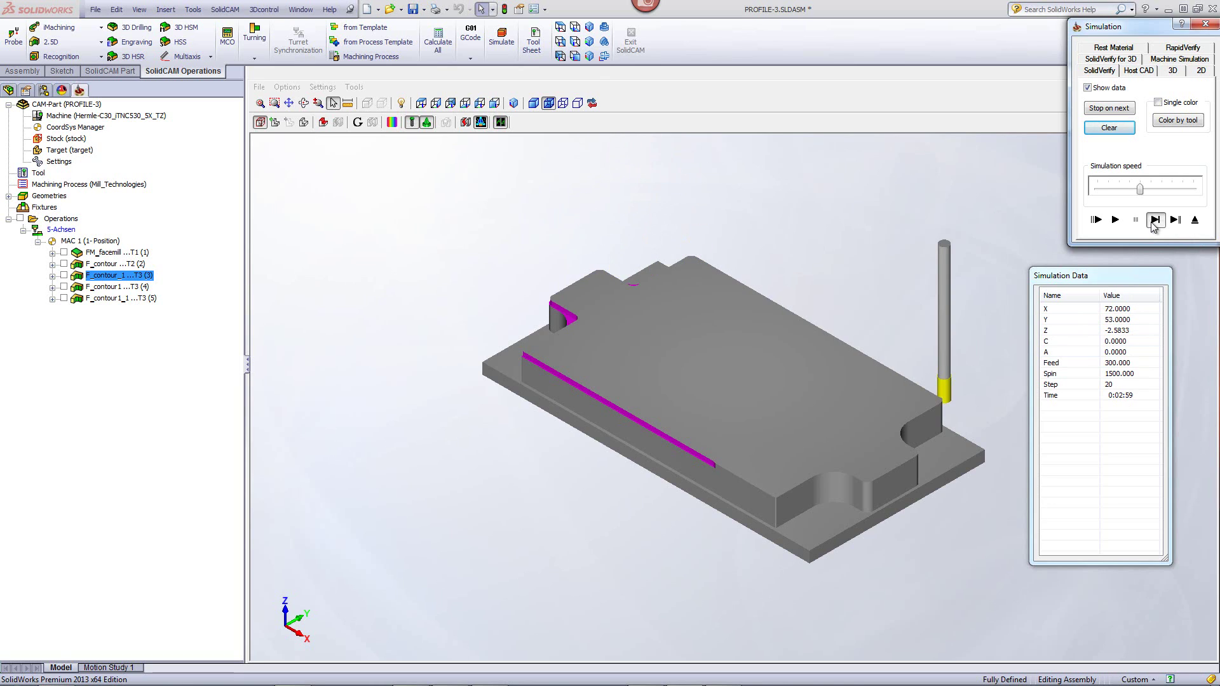
left_click(1154, 221)
left_click(1155, 221)
left_click(1154, 221)
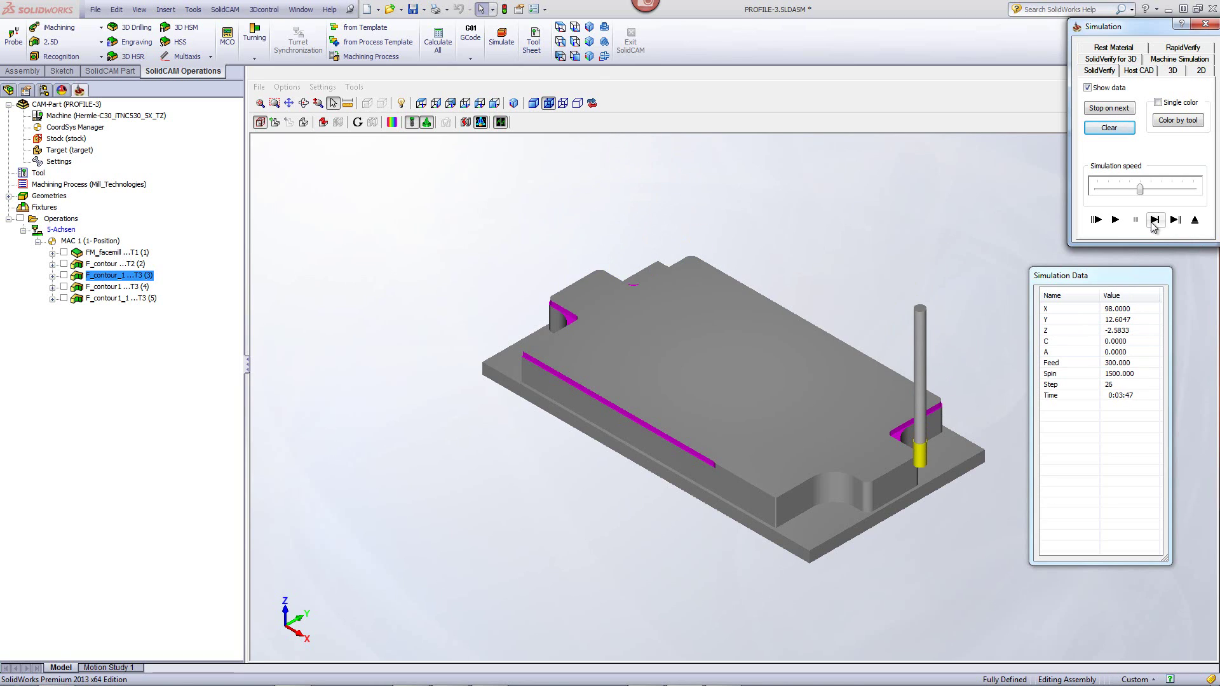
left_click(1154, 221)
left_click(1154, 220)
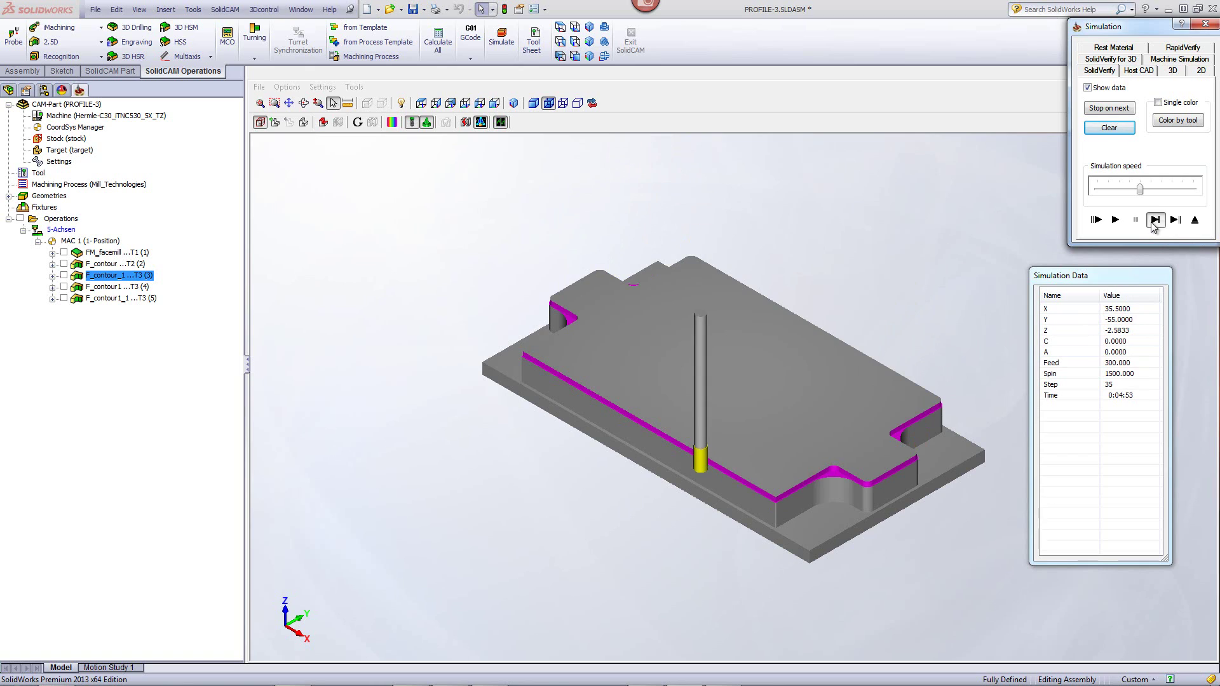
left_click(1154, 220)
left_click(1154, 220)
left_click(1155, 220)
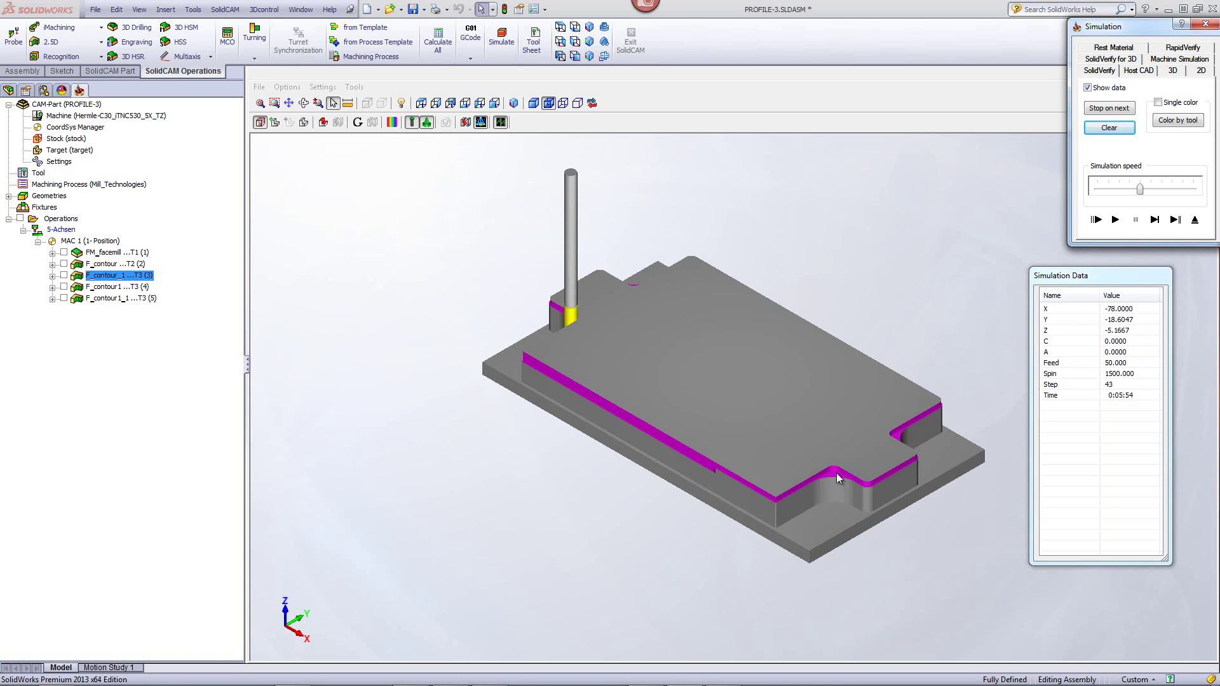
left_click(1115, 221)
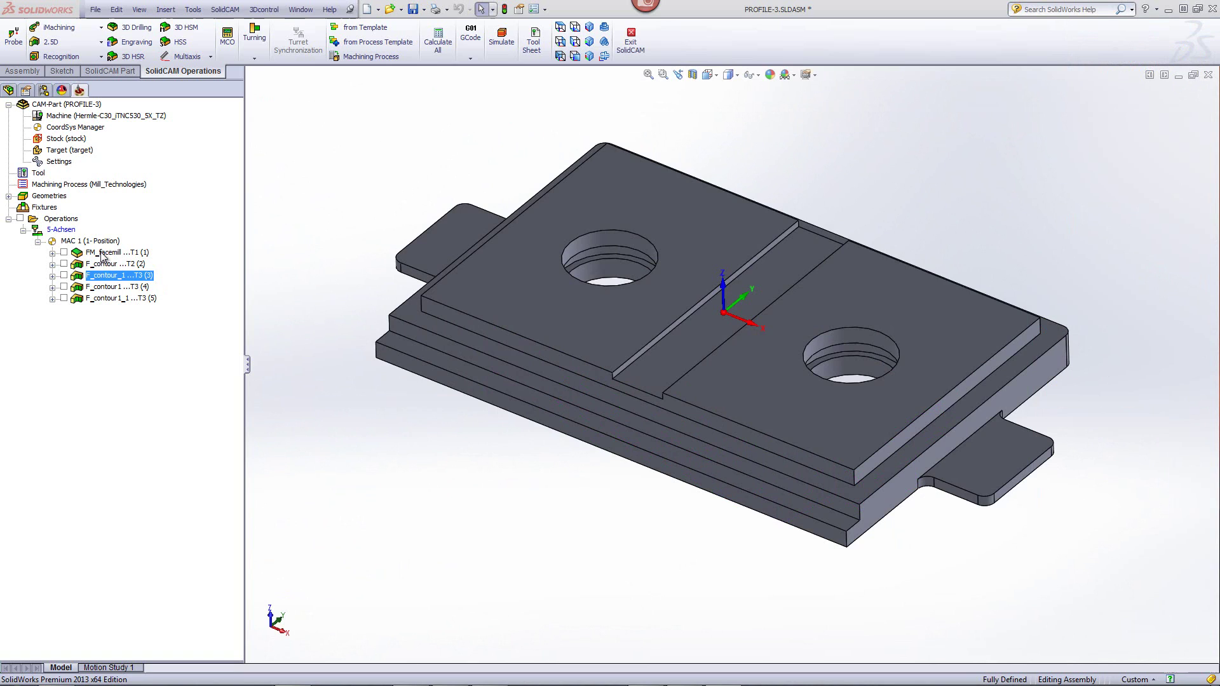
Suppress all five machining operations
left_click(102, 254)
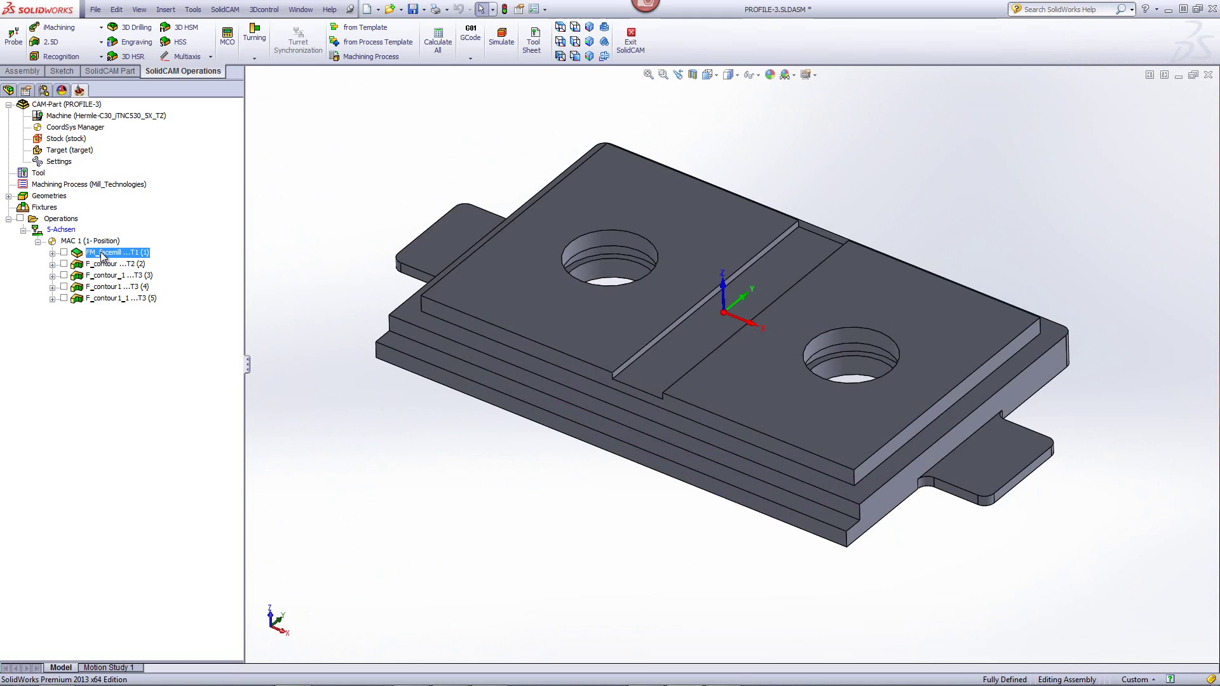
left_click(99, 299, "shift")
right_click(99, 298)
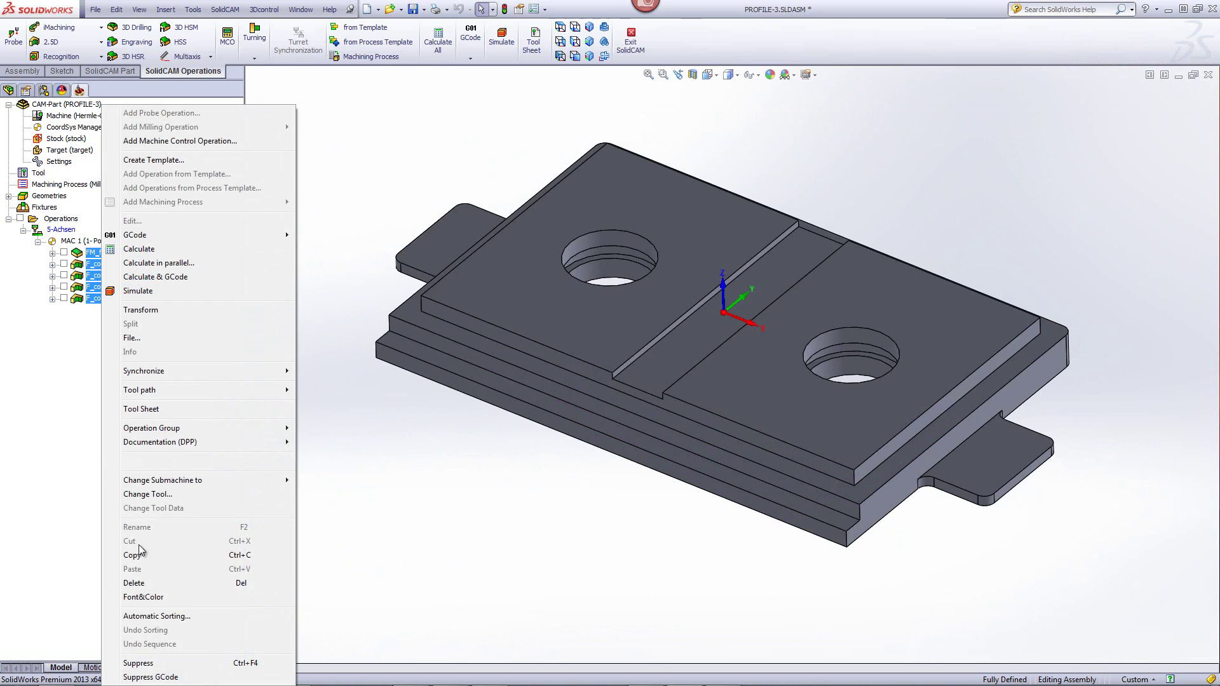
left_click(139, 663)
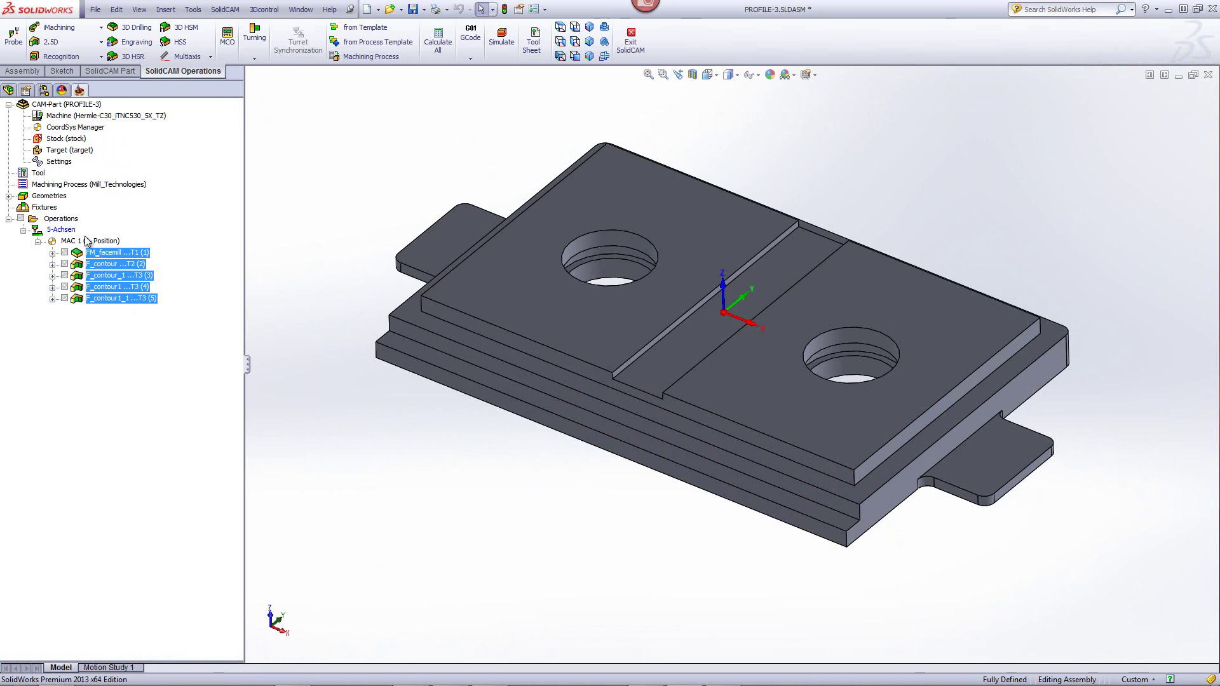
Delete the old stock and redefine it as a 3D Model from Solid 1
right_click(66, 140)
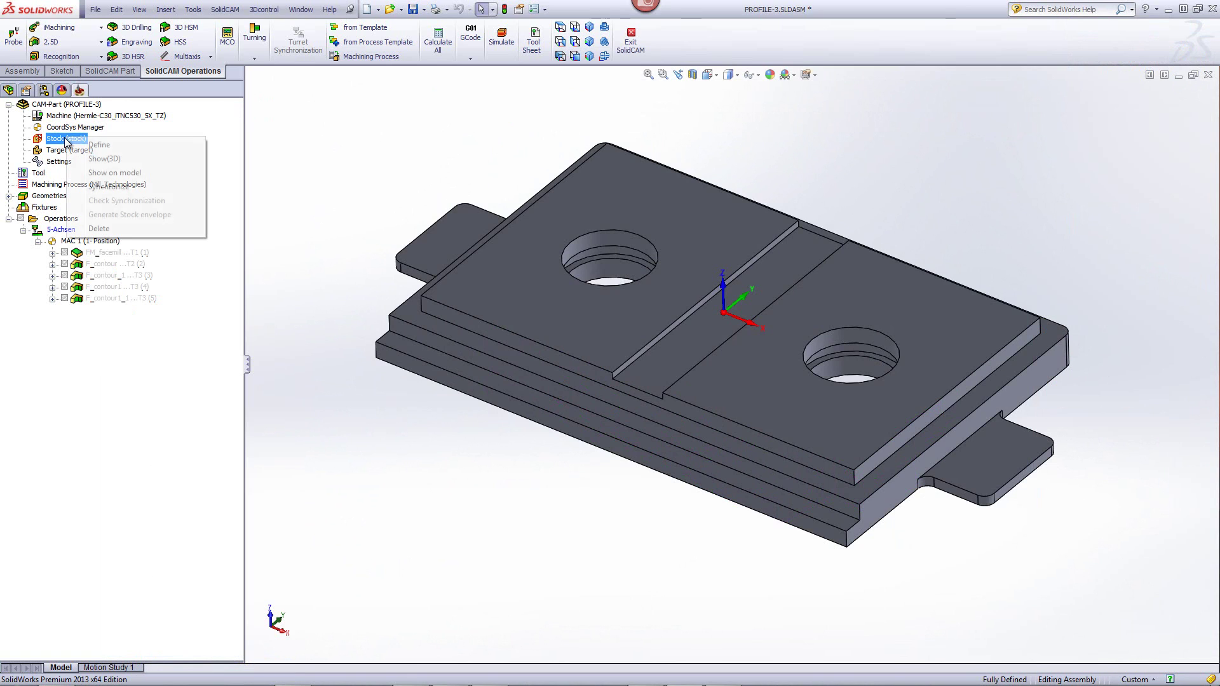
left_click(118, 232)
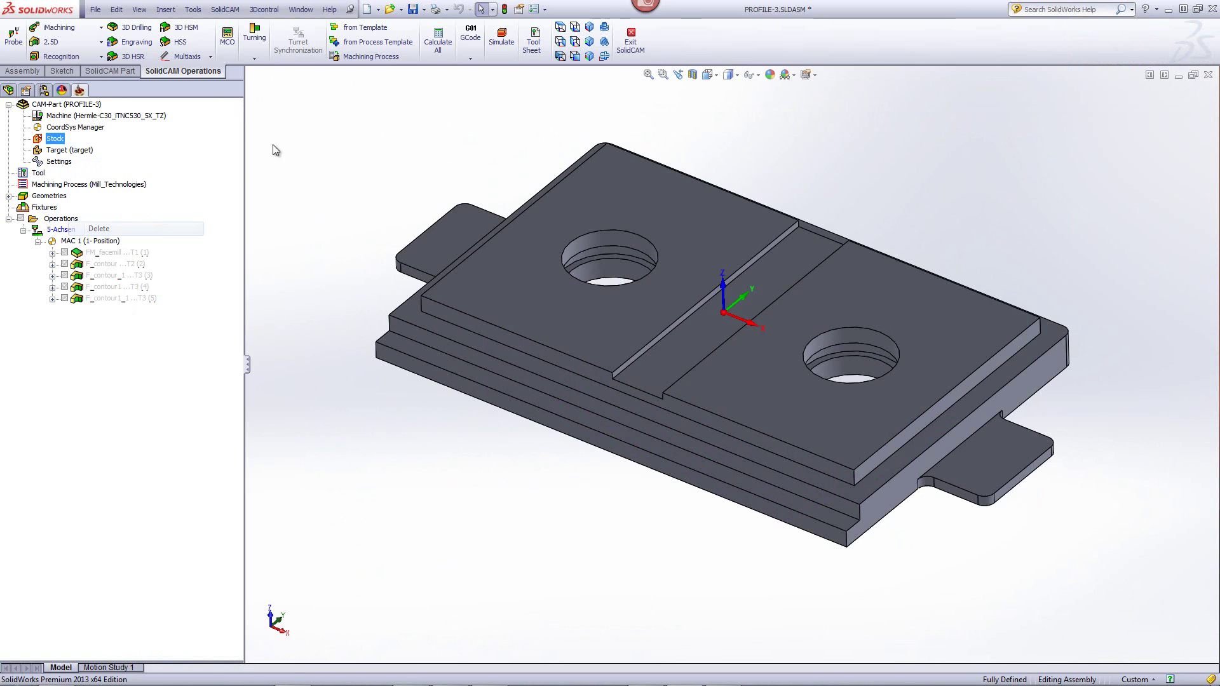
double_click(53, 140)
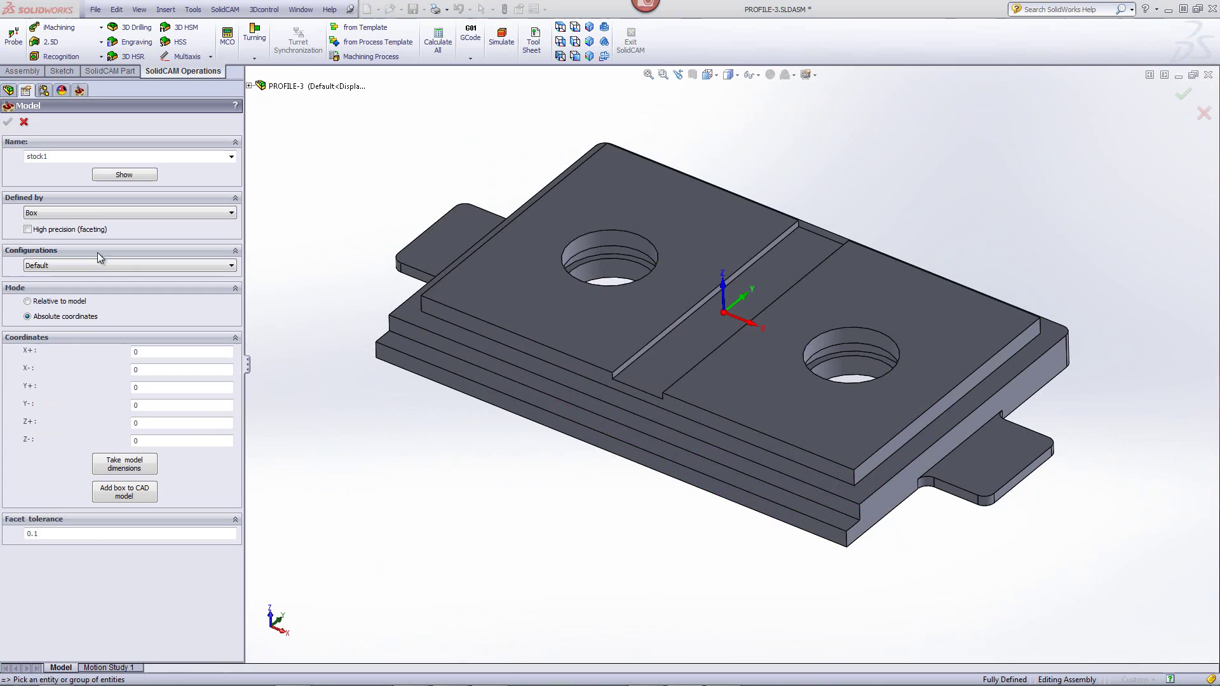
left_click(94, 212)
key("Escape")
key("Escape")
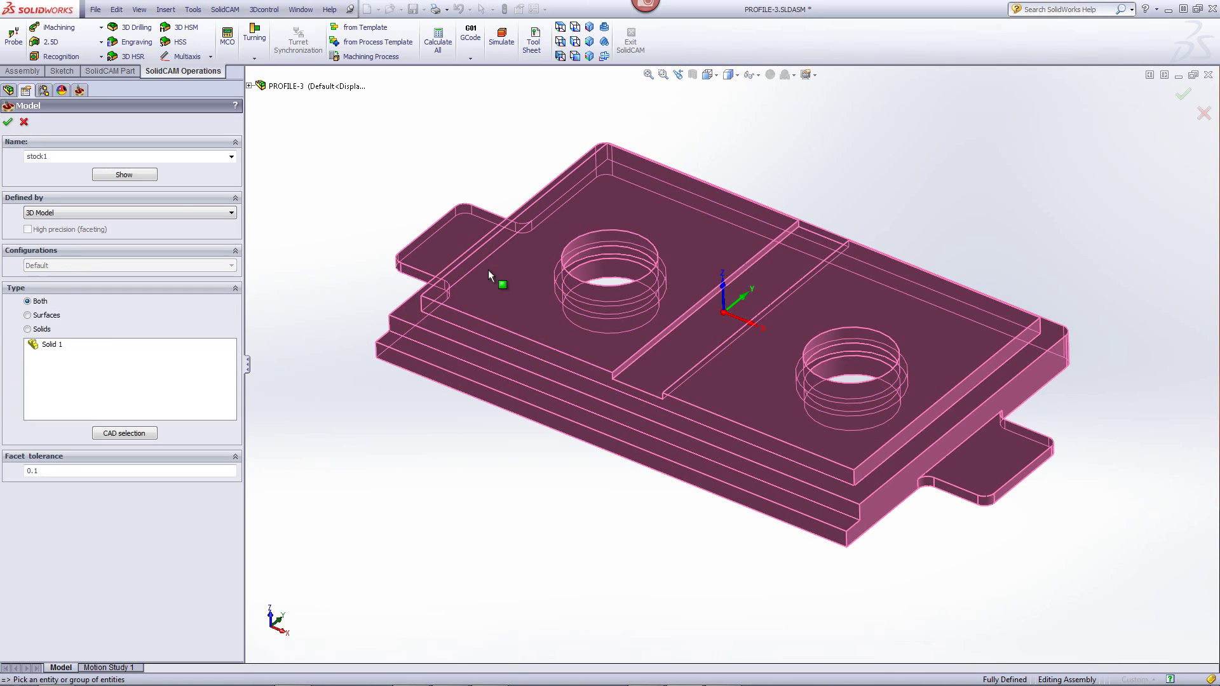
left_click(8, 121)
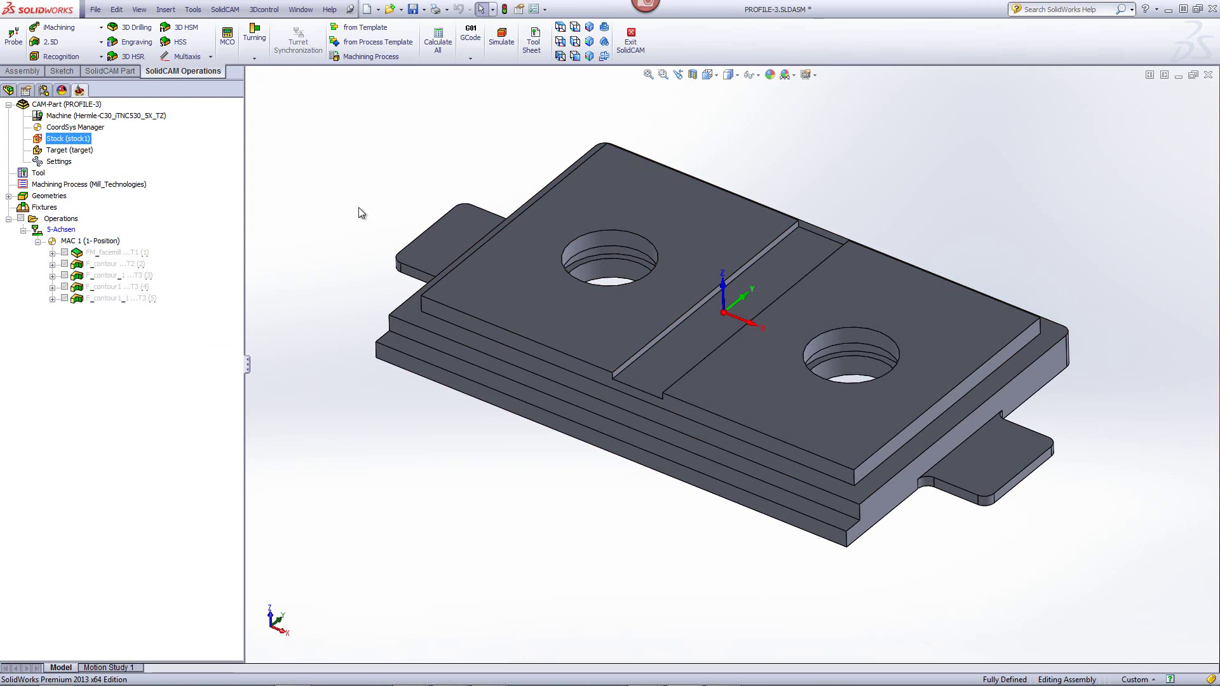
Add a new 2.5D Profile operation to the operations list
left_click(69, 221)
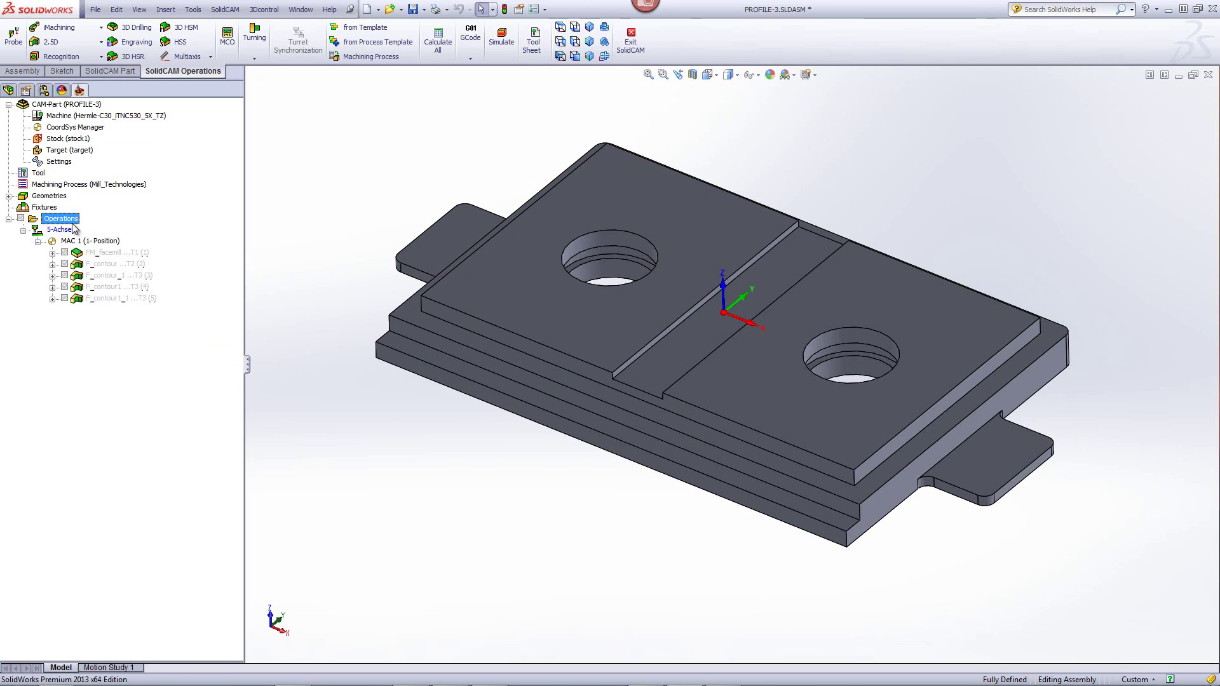
left_click(55, 40)
left_click(60, 68)
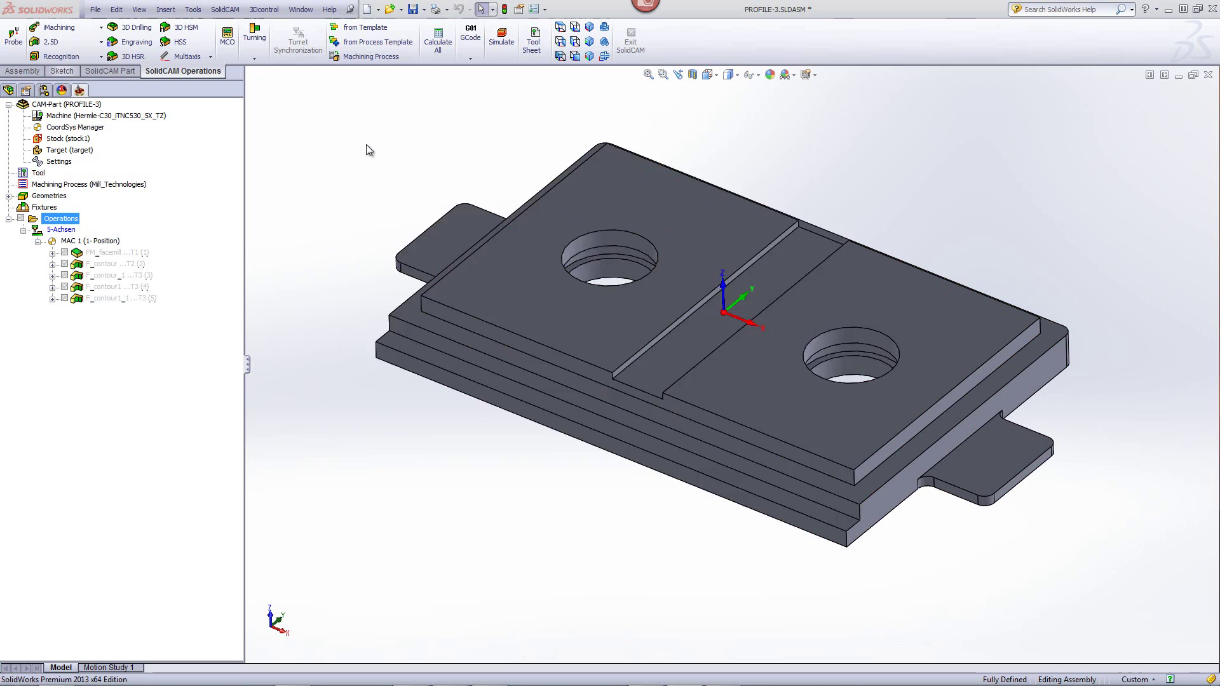
Define geometry contour2 as two chains along the right and left raised faces' top edges
left_click(540, 236)
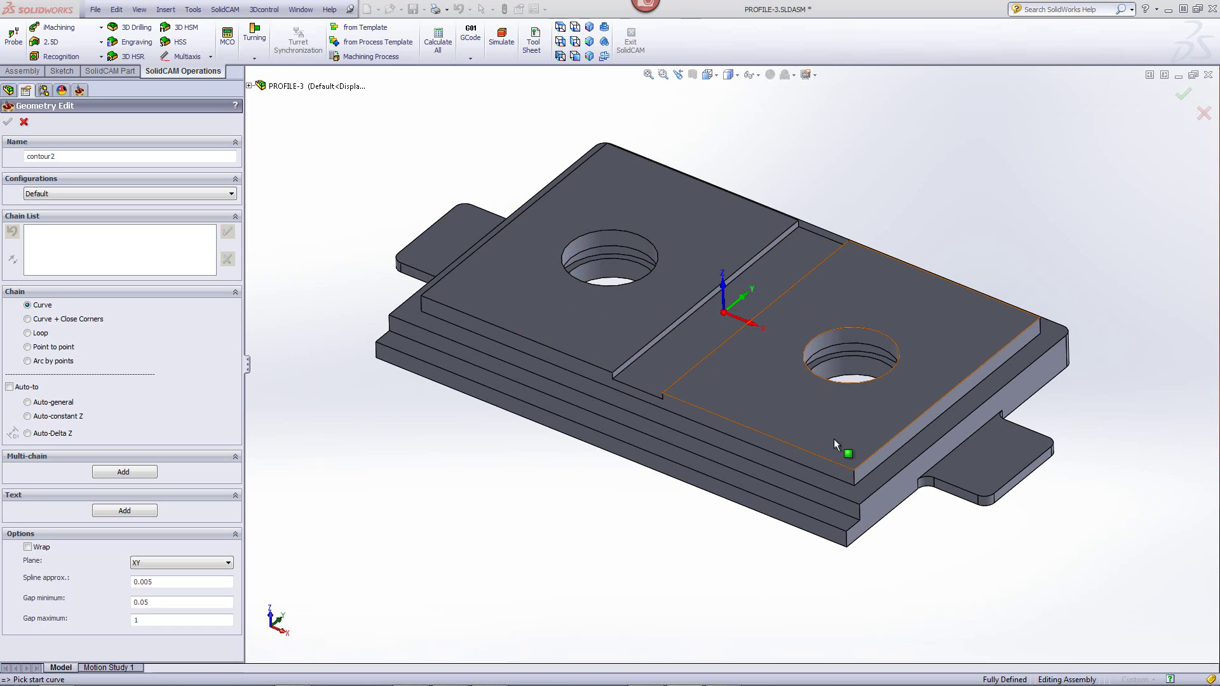
left_click(840, 462)
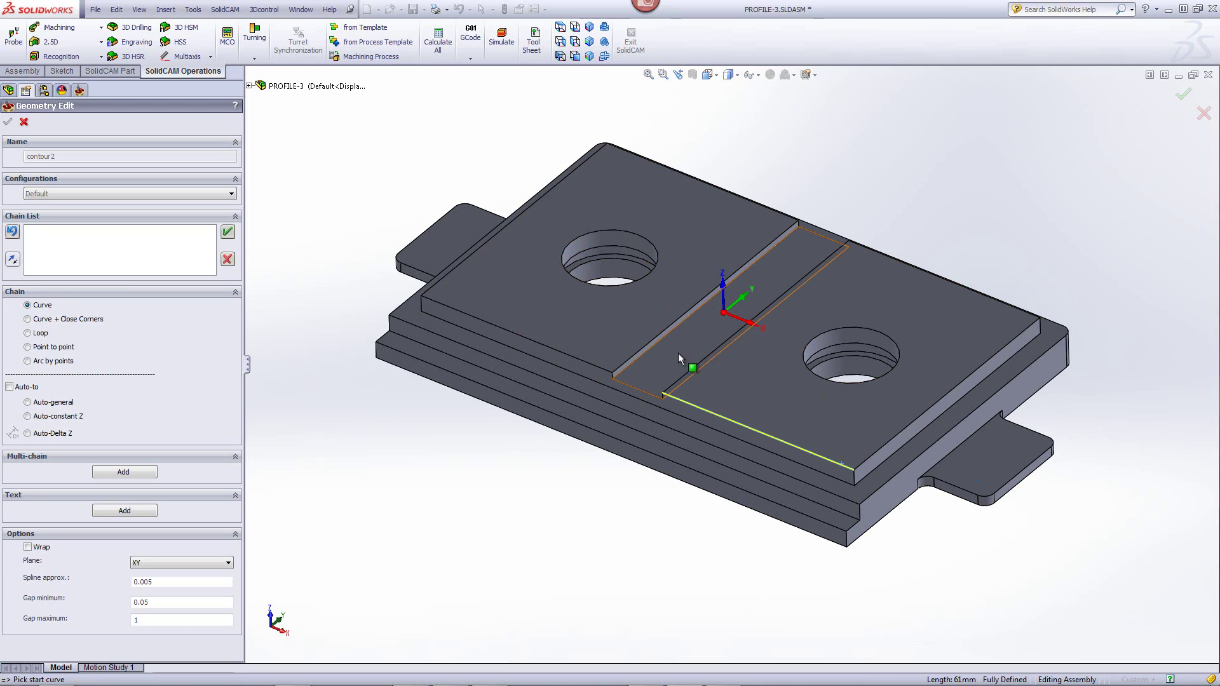
left_click(29, 417)
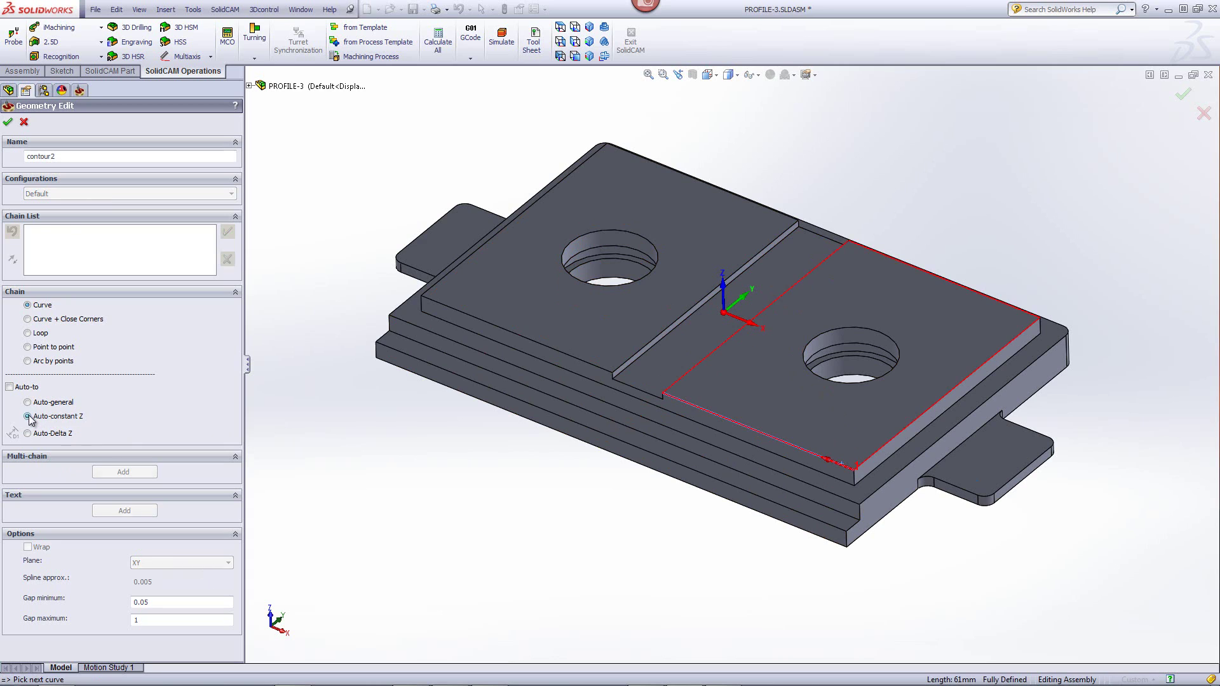
left_click(591, 364)
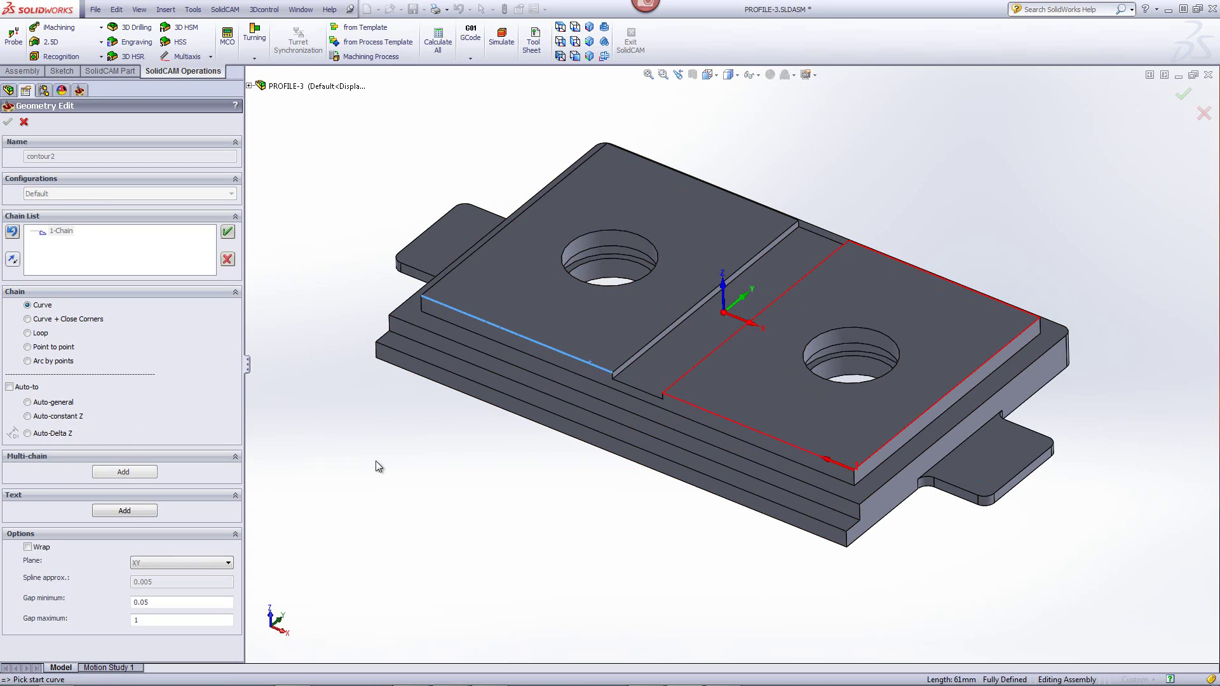
left_click(29, 416)
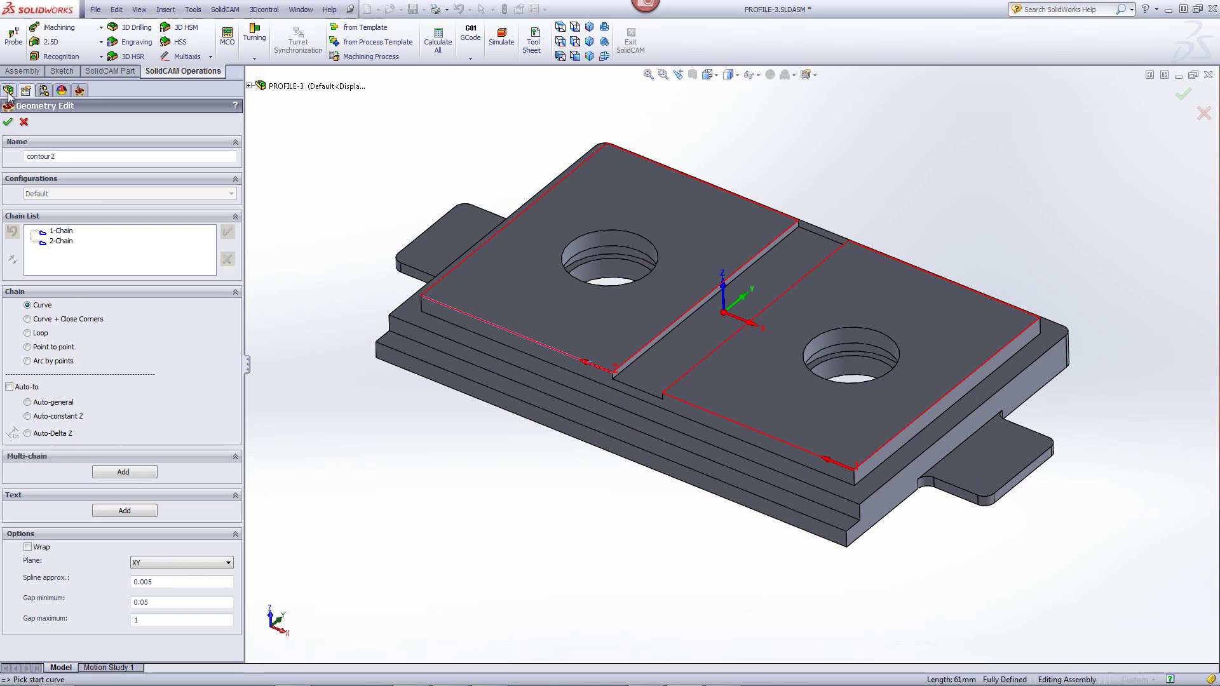
left_click(8, 122)
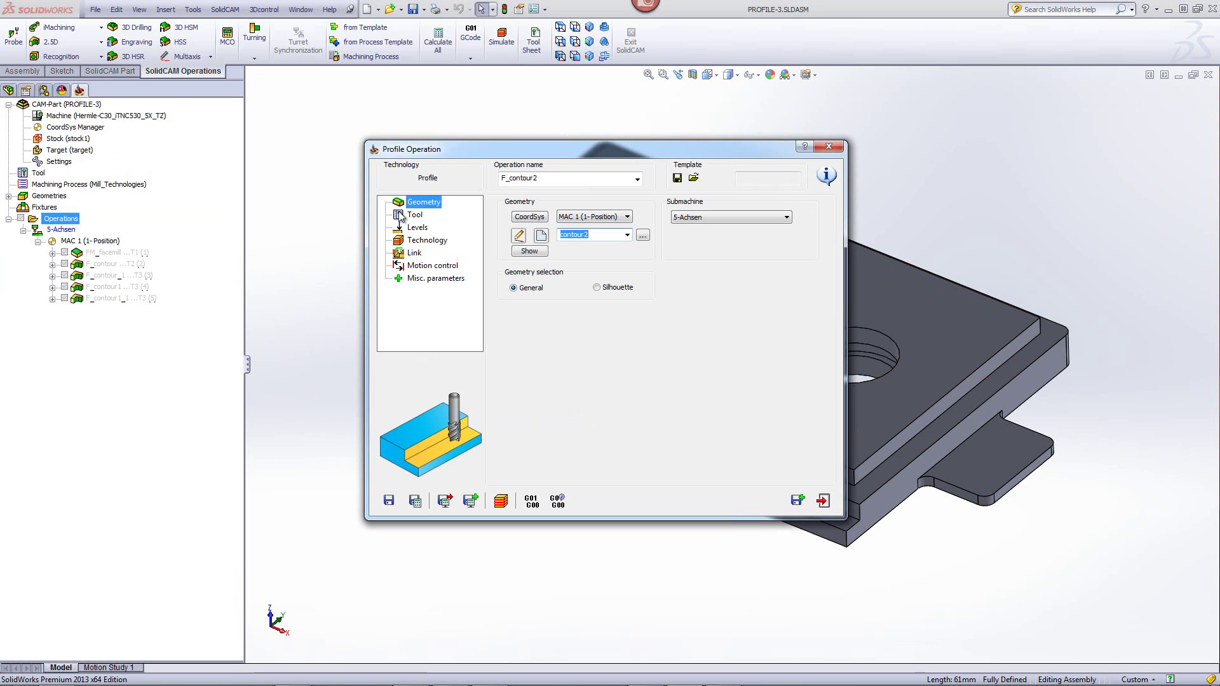
Add a new chamfer drill as tool 5, with diameter 10 and angle 90
left_click(410, 215)
left_click(571, 384)
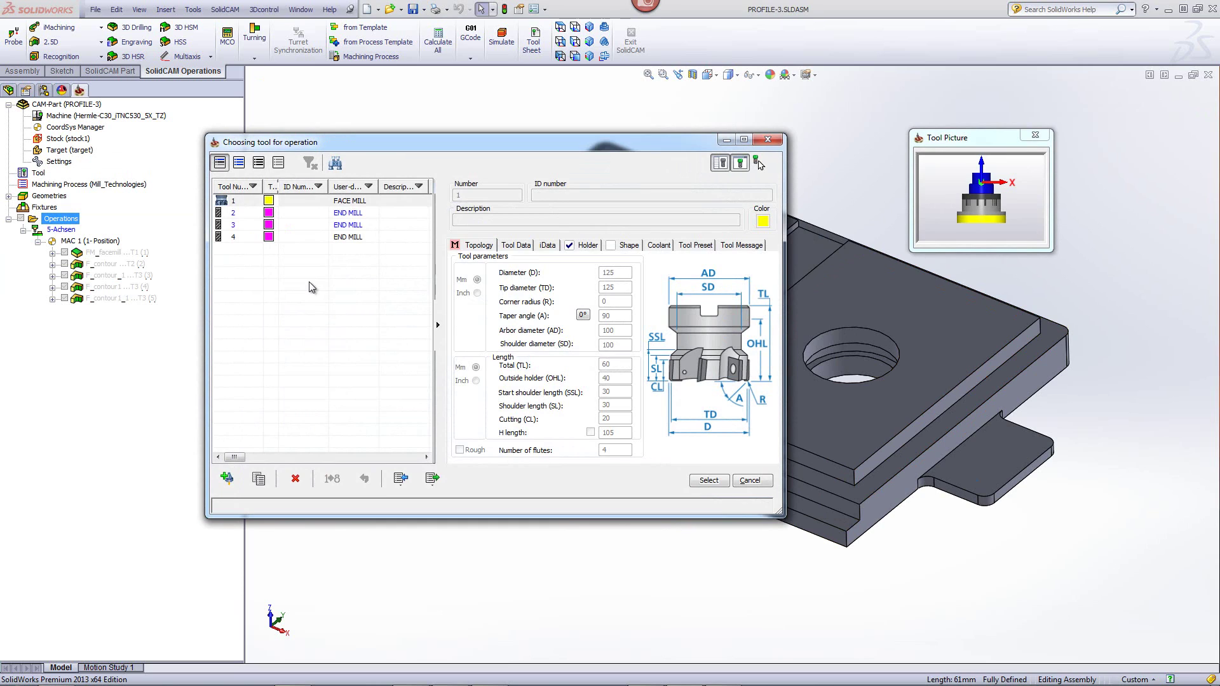
left_click(226, 479)
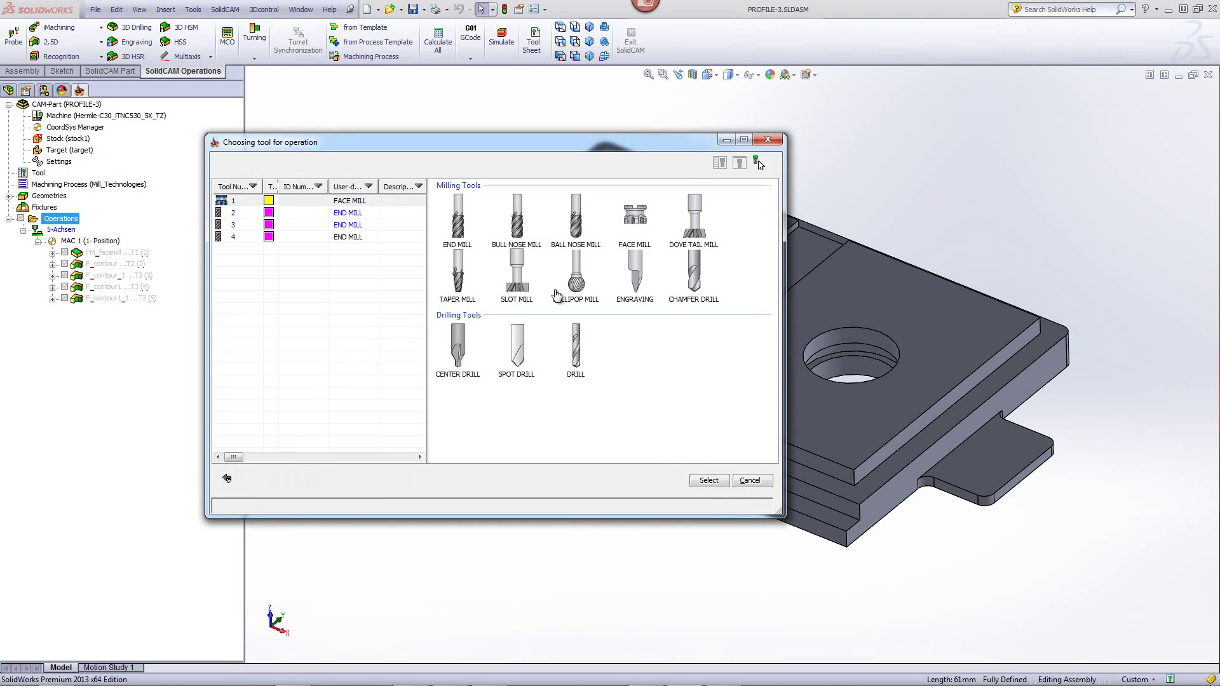
double_click(695, 280)
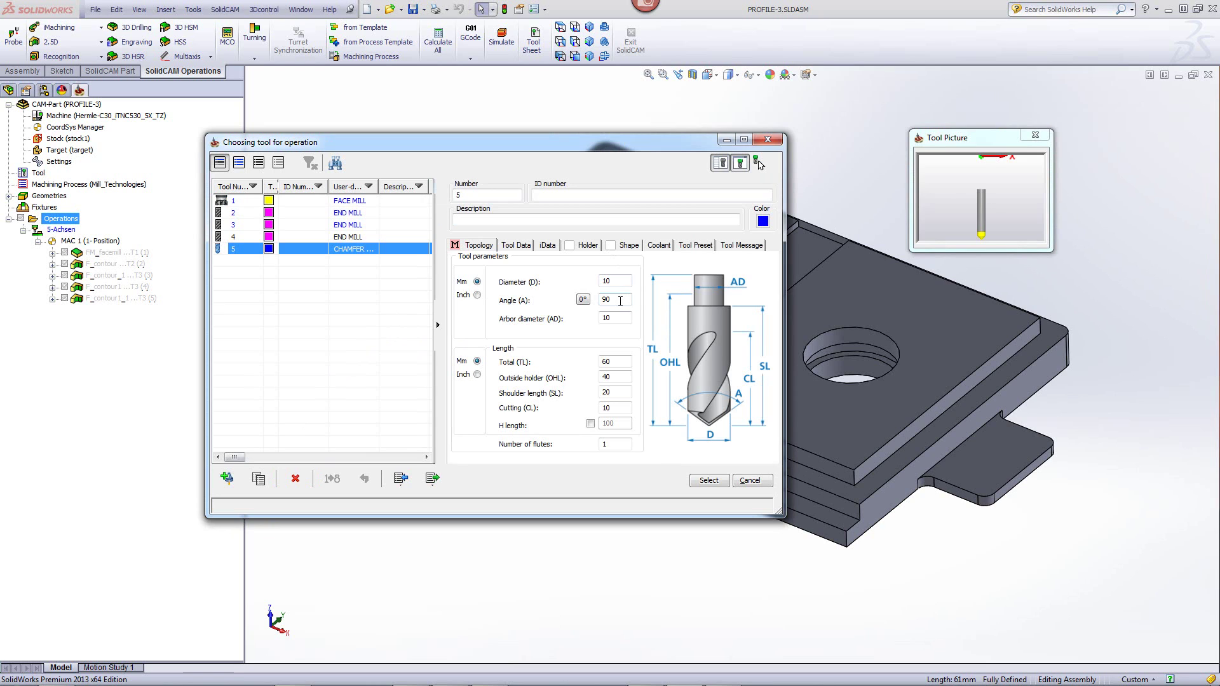
Assign the chamfer drill and set the profile depth to -0.5
left_click(705, 480)
left_click(418, 229)
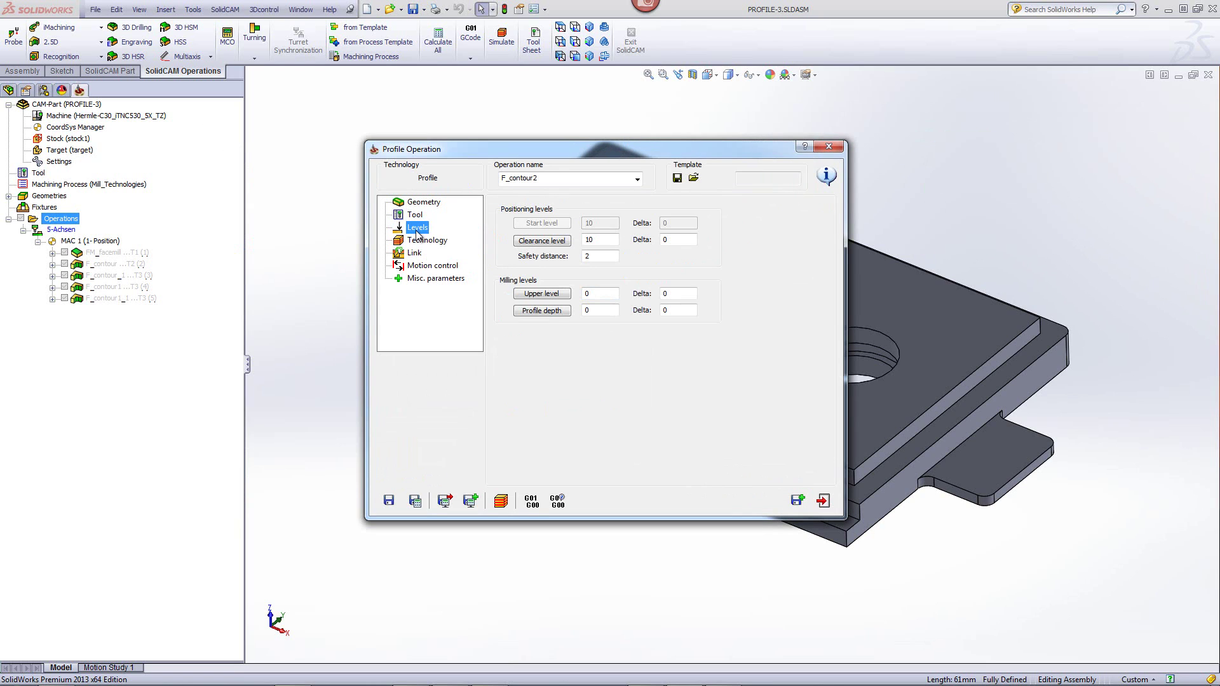
double_click(600, 311)
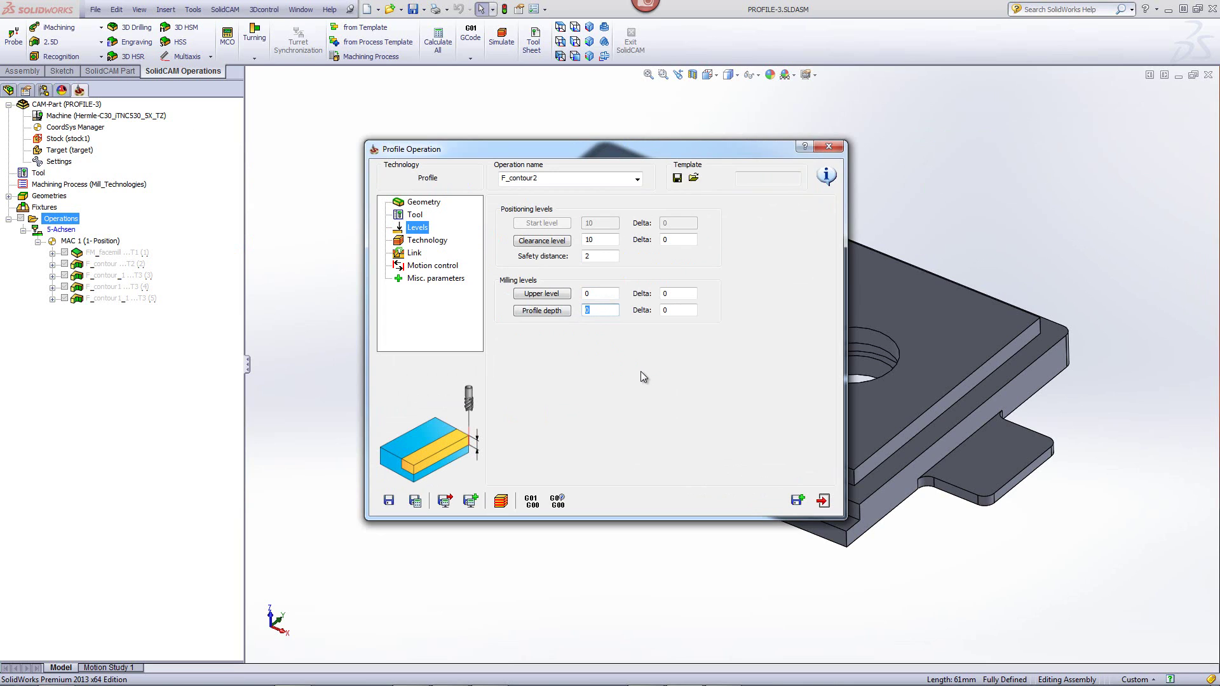
type(".5")
Set the technology to Chamfer and turn off tool compensation
left_click(436, 242)
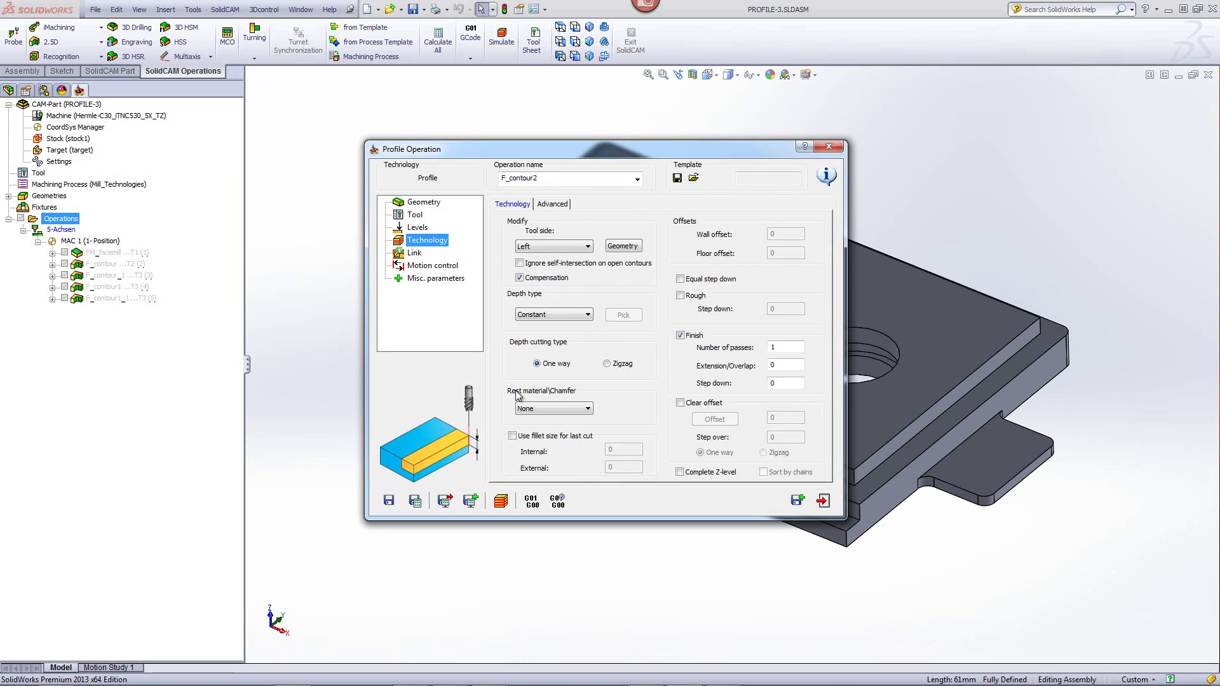
left_click(543, 409)
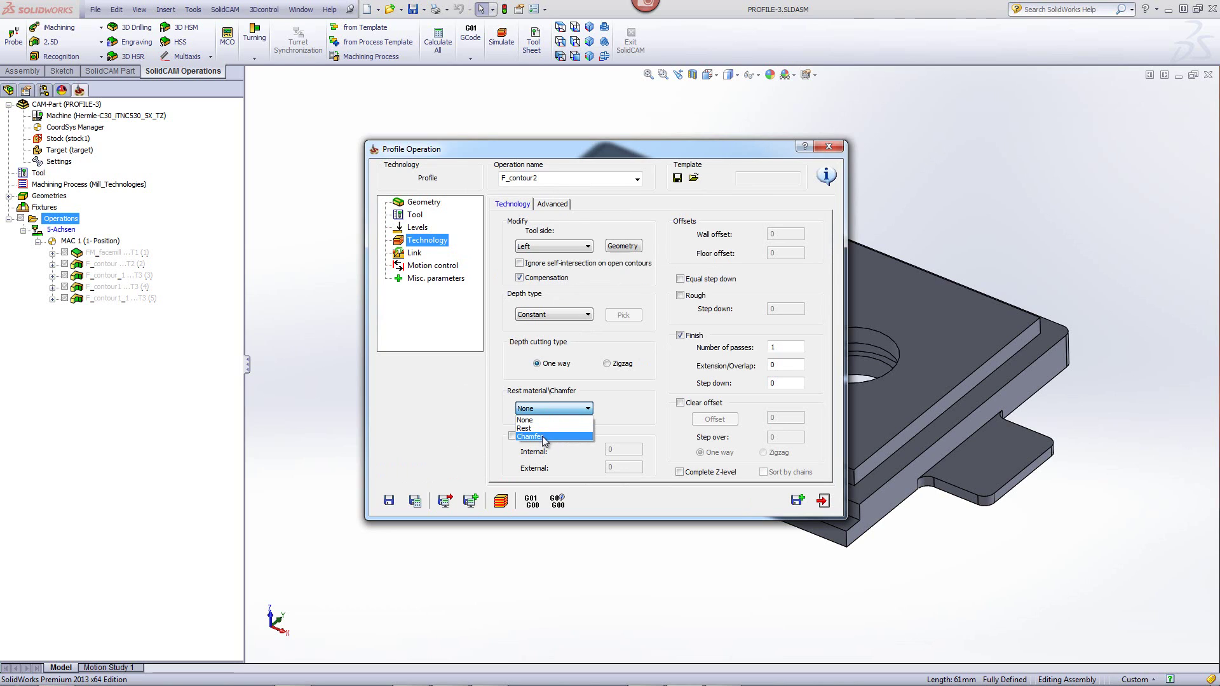
left_click(542, 436)
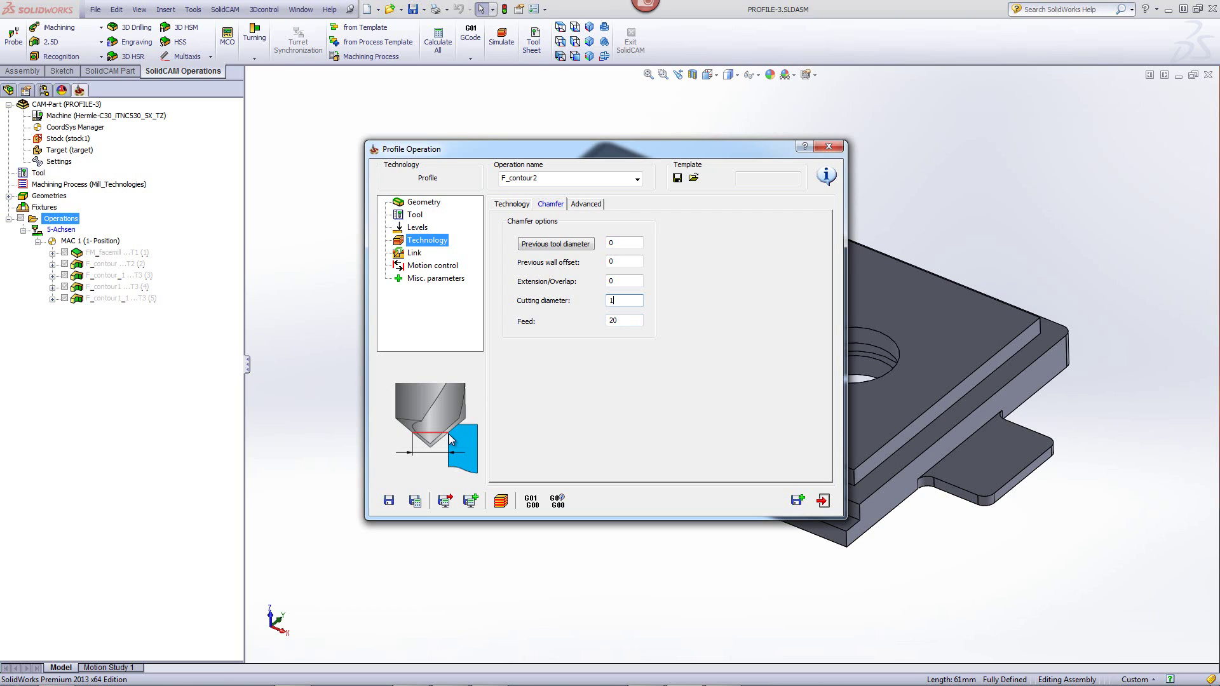
left_click(511, 204)
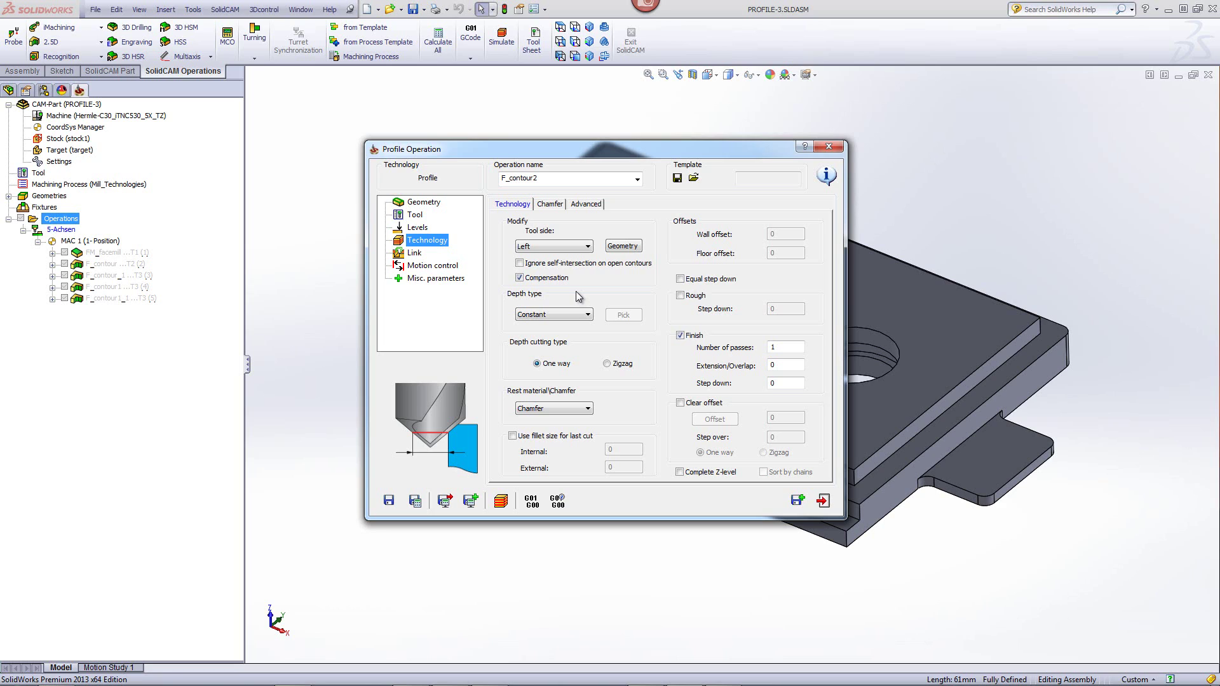
left_click(520, 278)
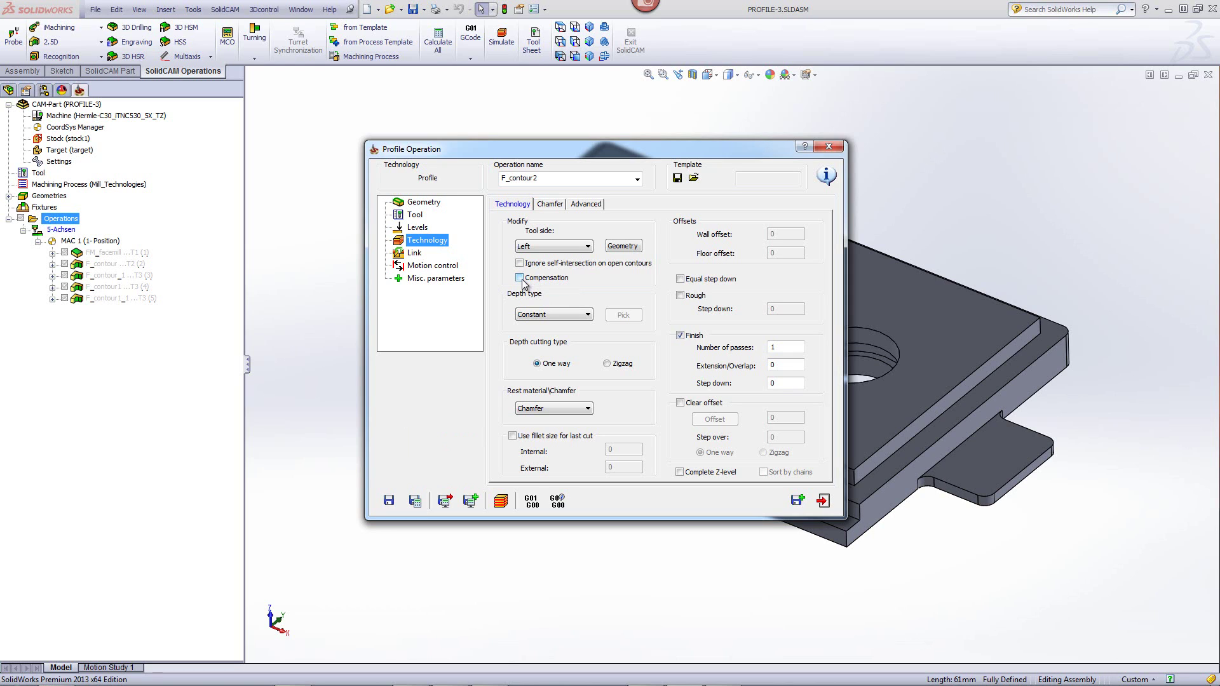
Use an Arc lead-in with a matching lead-out, then save and calculate
left_click(414, 254)
left_click(554, 318)
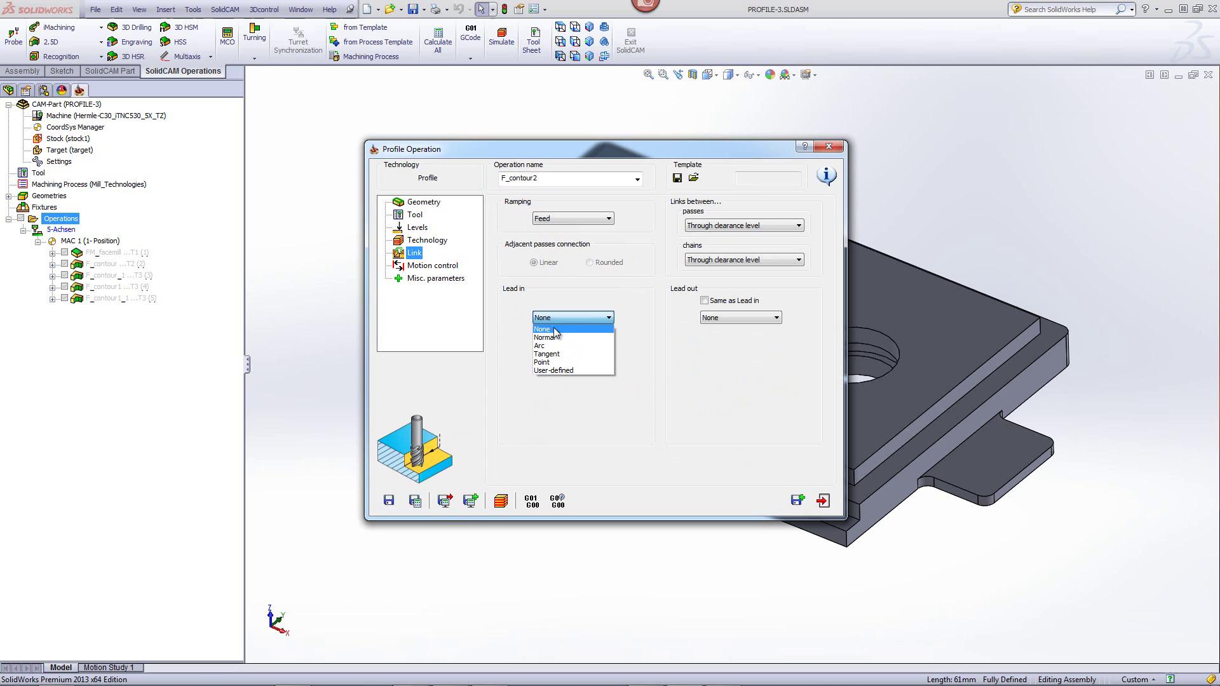
left_click(550, 344)
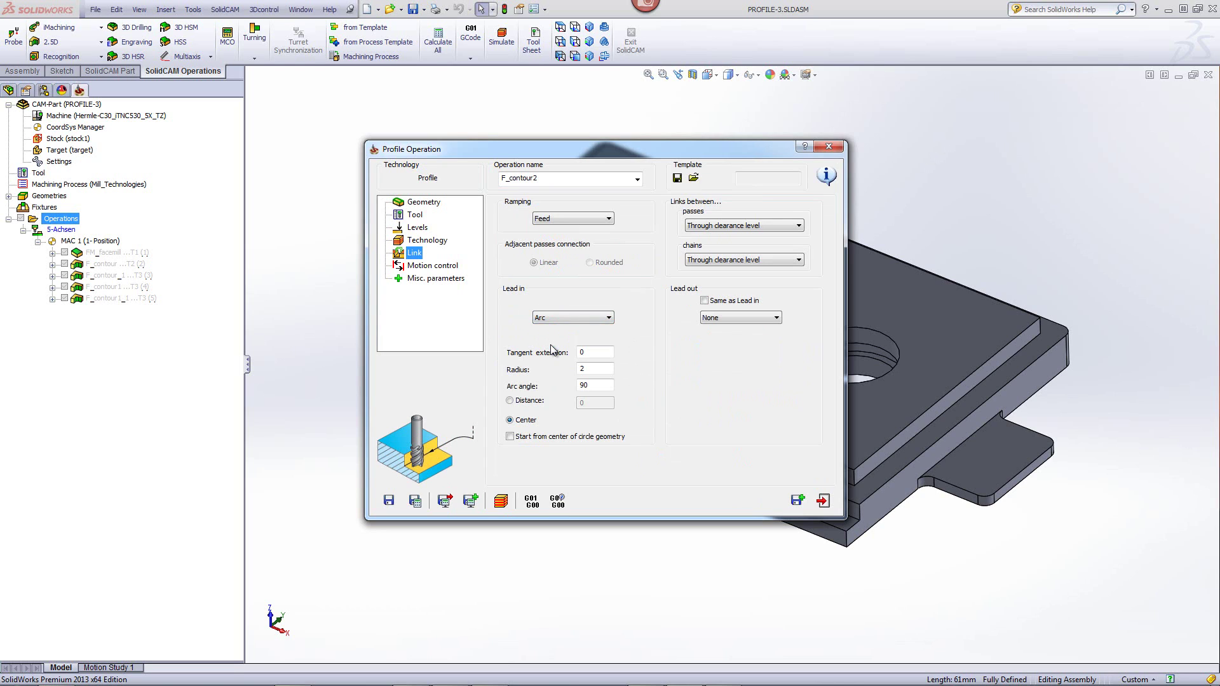
left_click(704, 300)
left_click(502, 500)
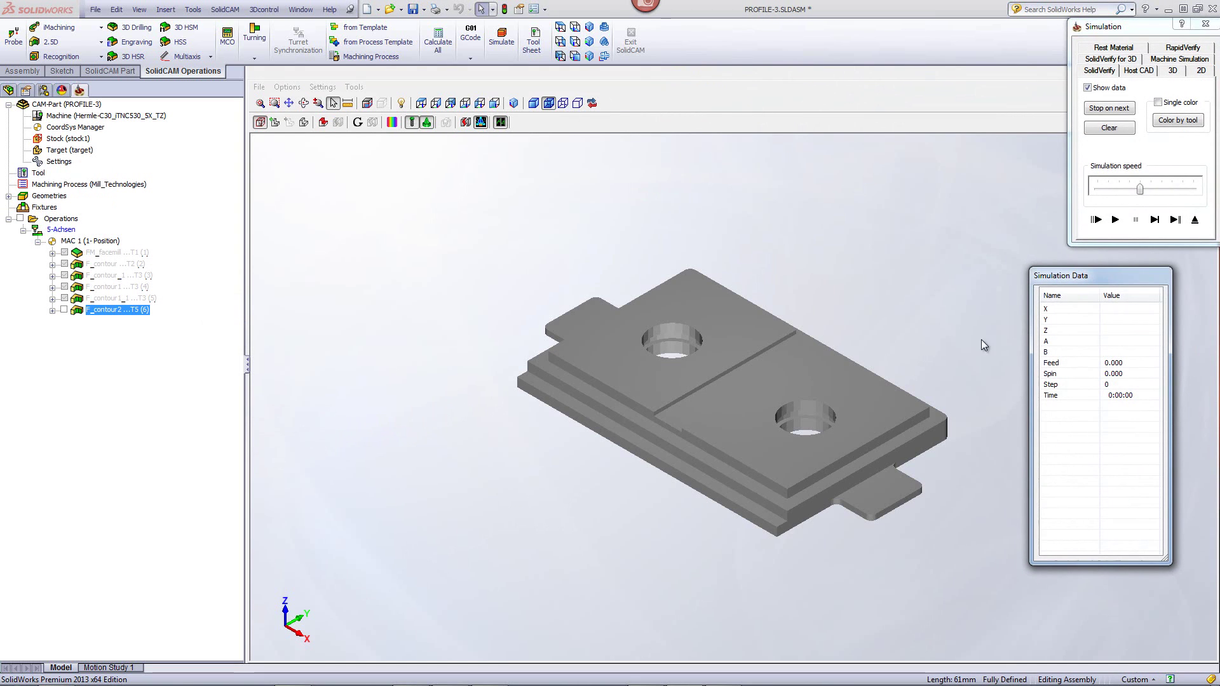
Step the F_contour2 simulation forward five moves and view the tool from the front
left_click(1155, 219)
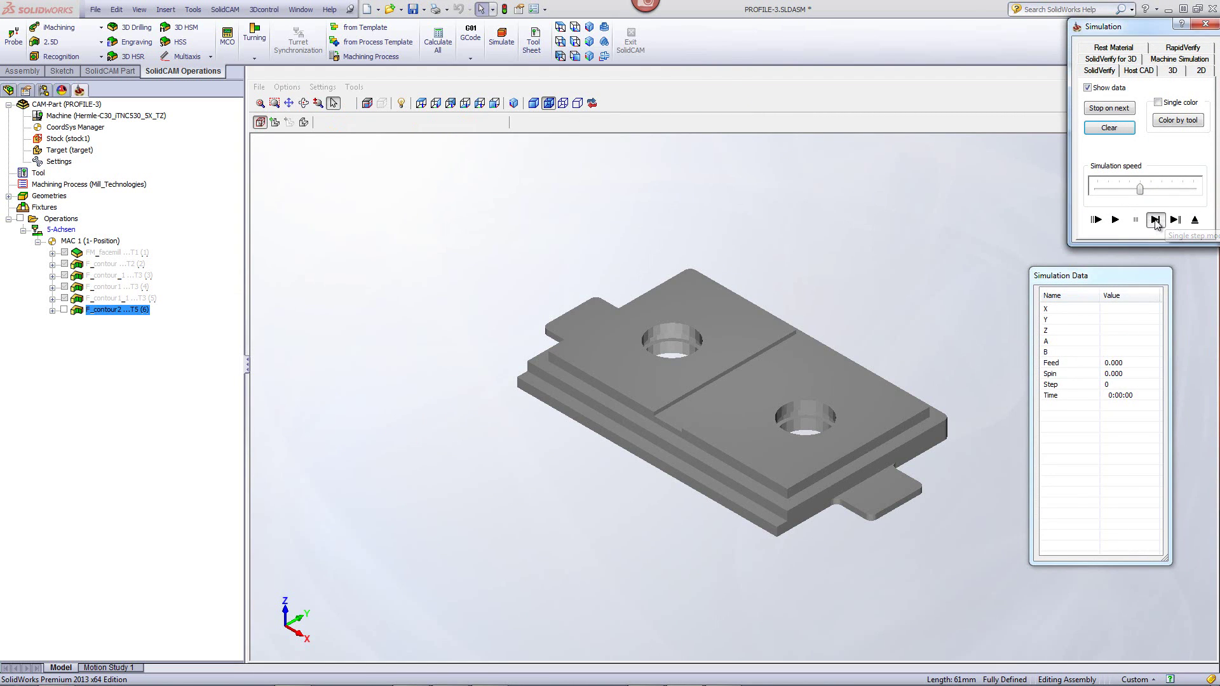
left_click(1155, 219)
left_click(1154, 219)
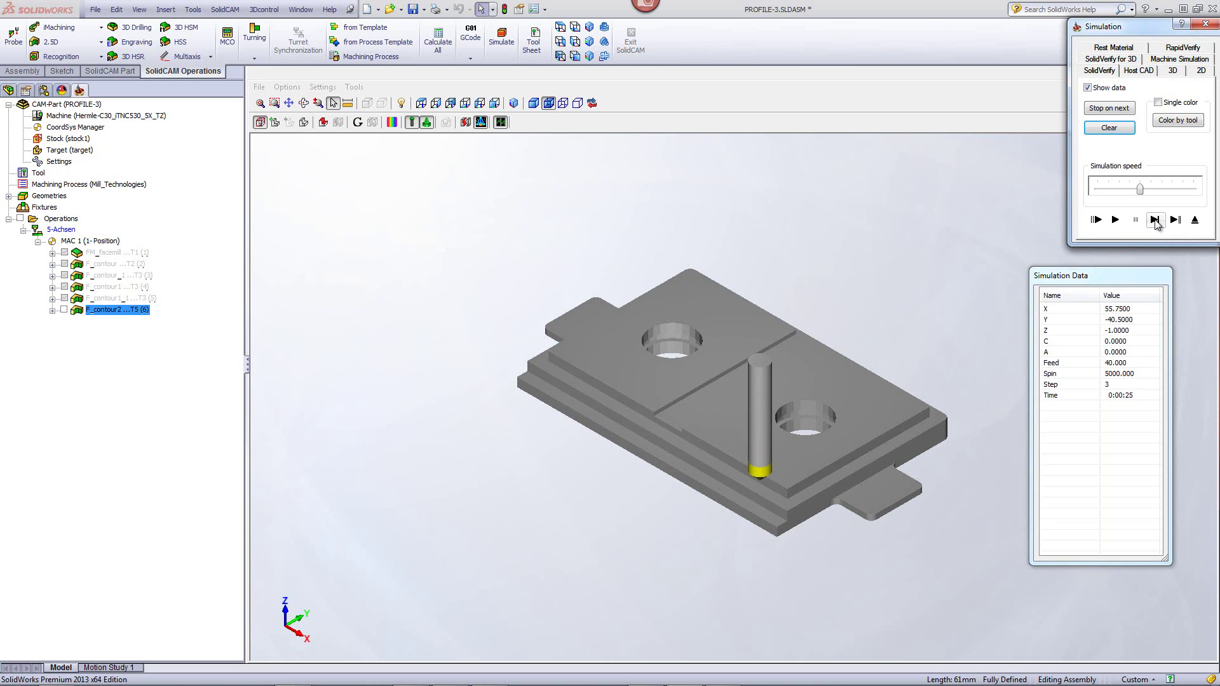
left_click(1154, 220)
left_click(1154, 220)
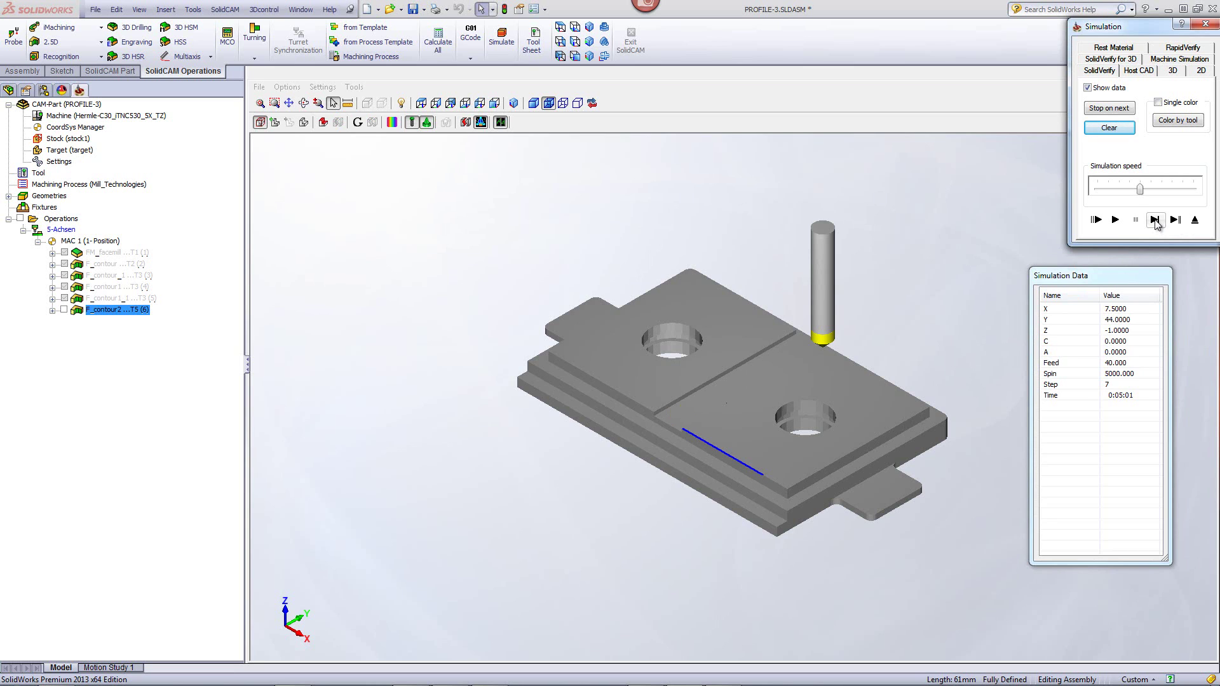
middle_click_drag(819, 356, 894, 400)
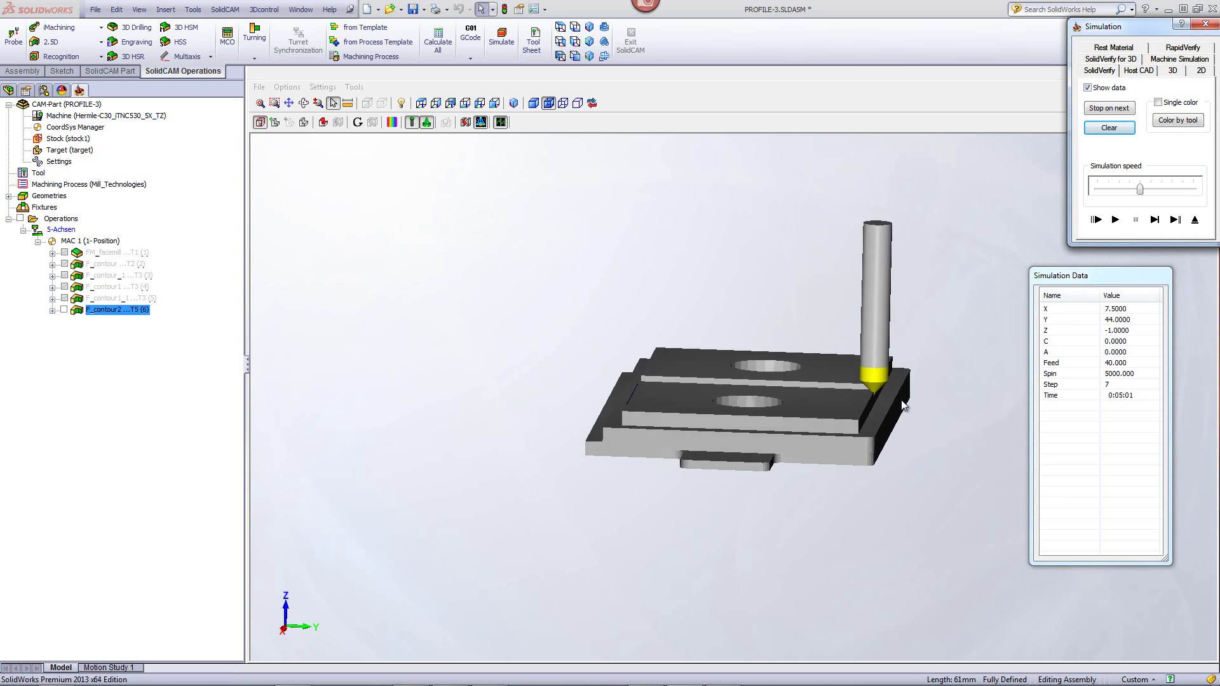
scroll(901, 399, "up", 5)
scroll(903, 398, "up", 5)
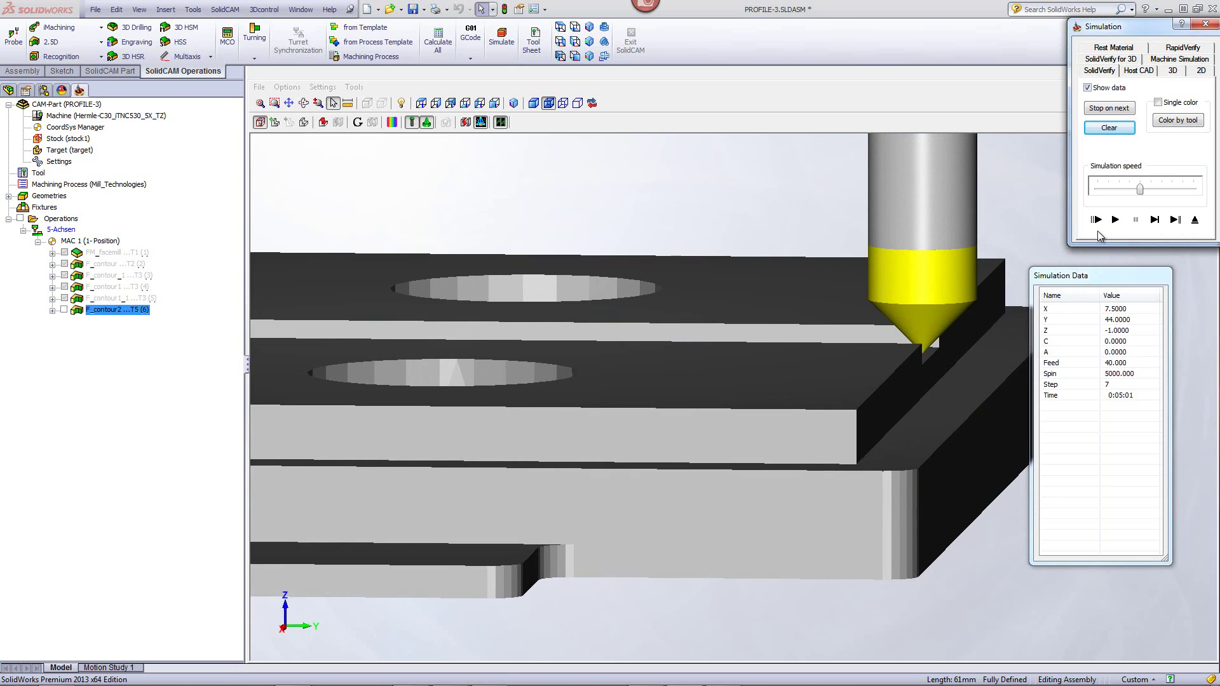
Advance two more moves, play the rest, and inspect the chamfered edges
left_click(1155, 220)
left_click(1155, 220)
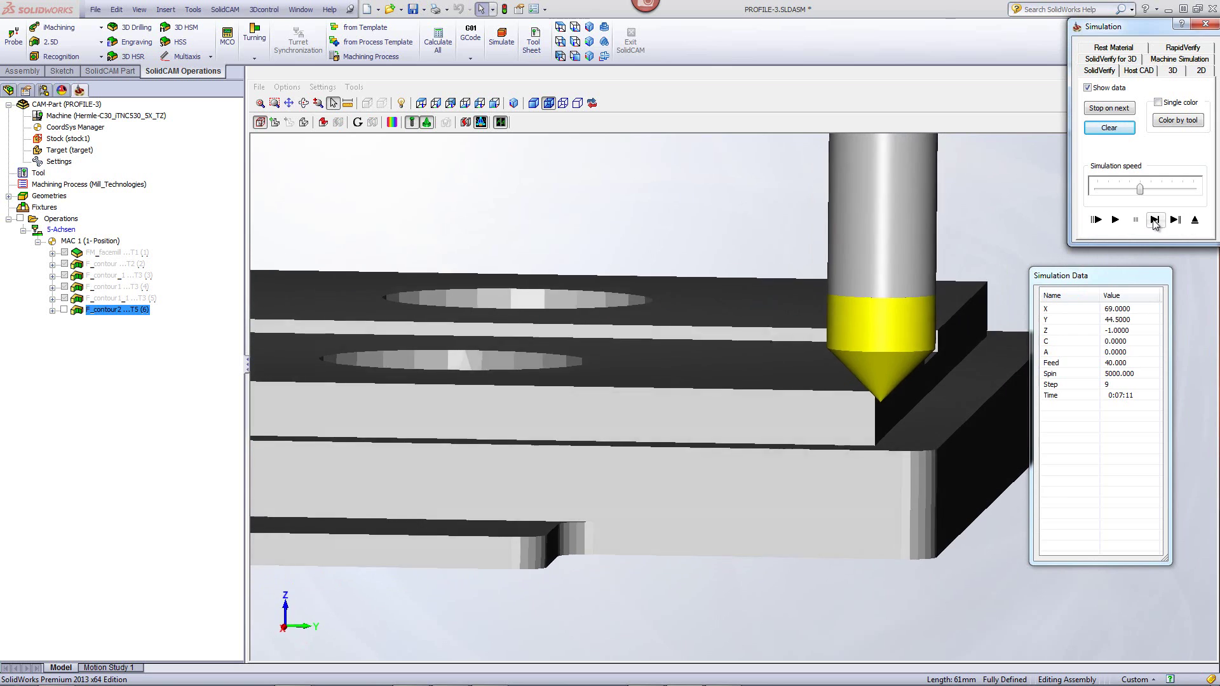
left_click(1115, 220)
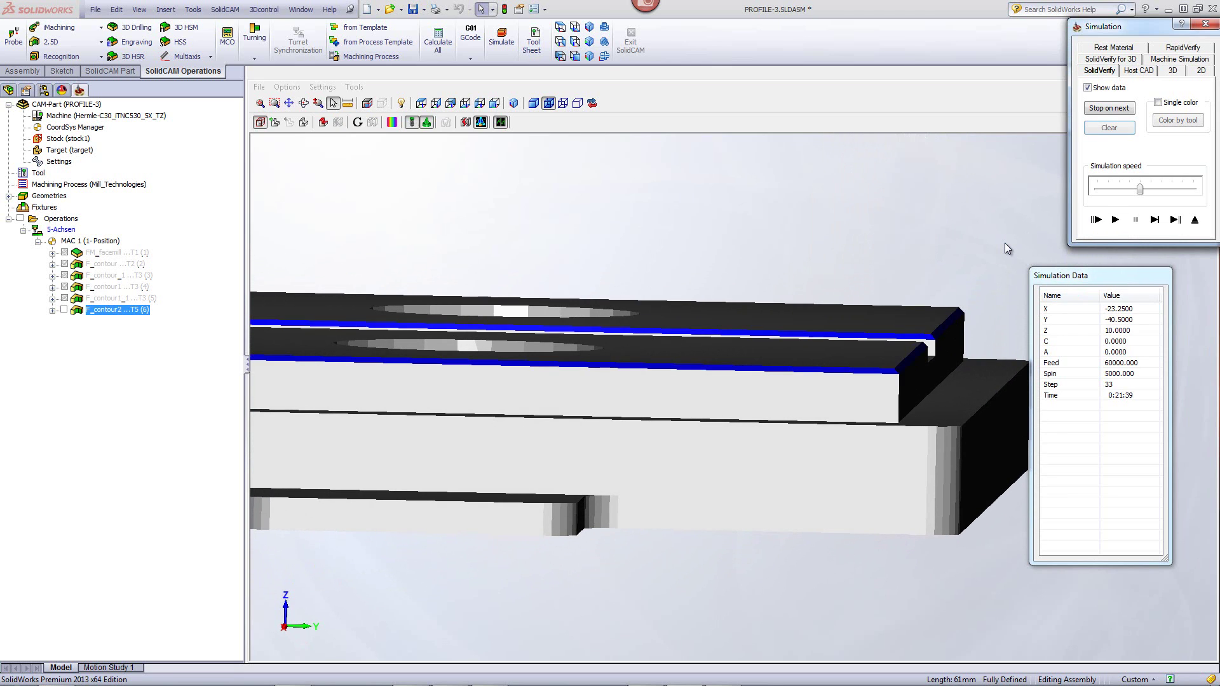
middle_click_drag(1005, 243, 539, 390)
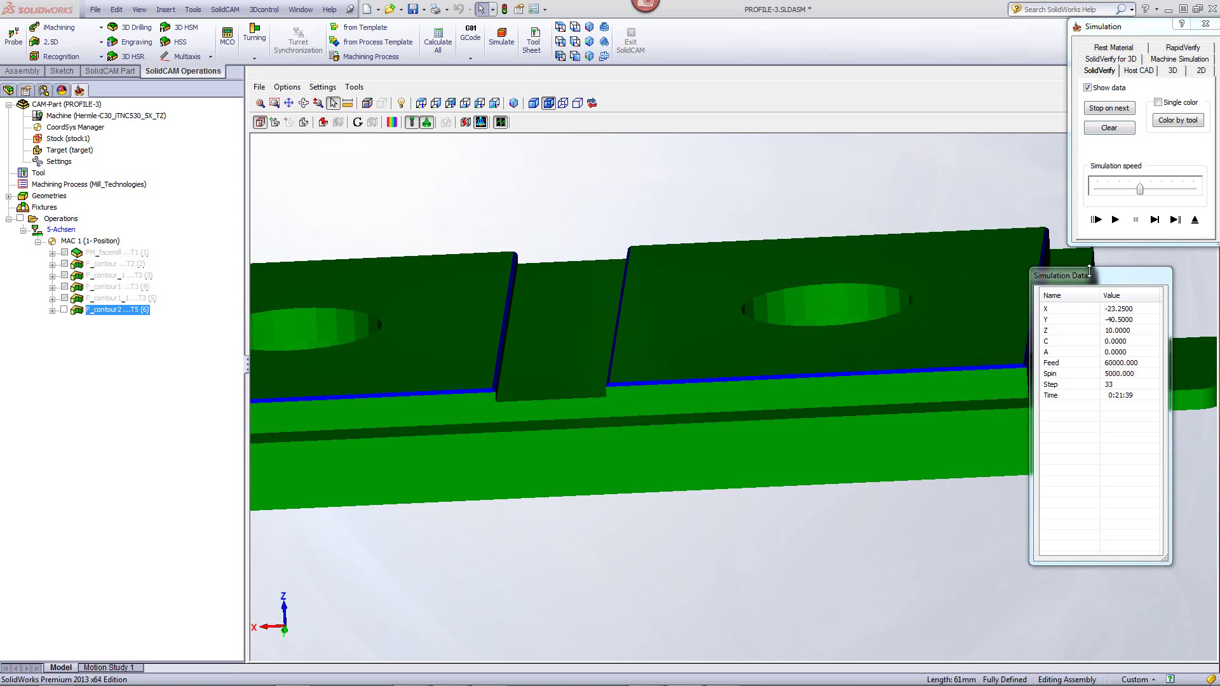
Close the simulation and save F_contour2 as a copy
left_click(1195, 219)
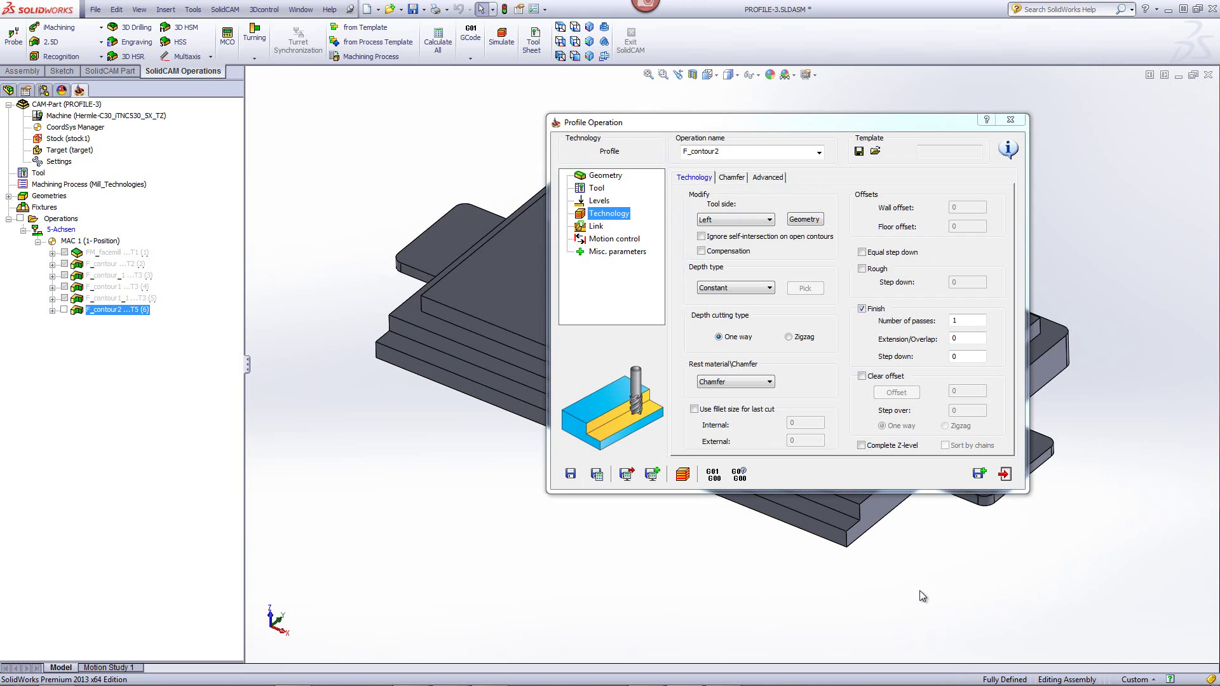
double_click(806, 123)
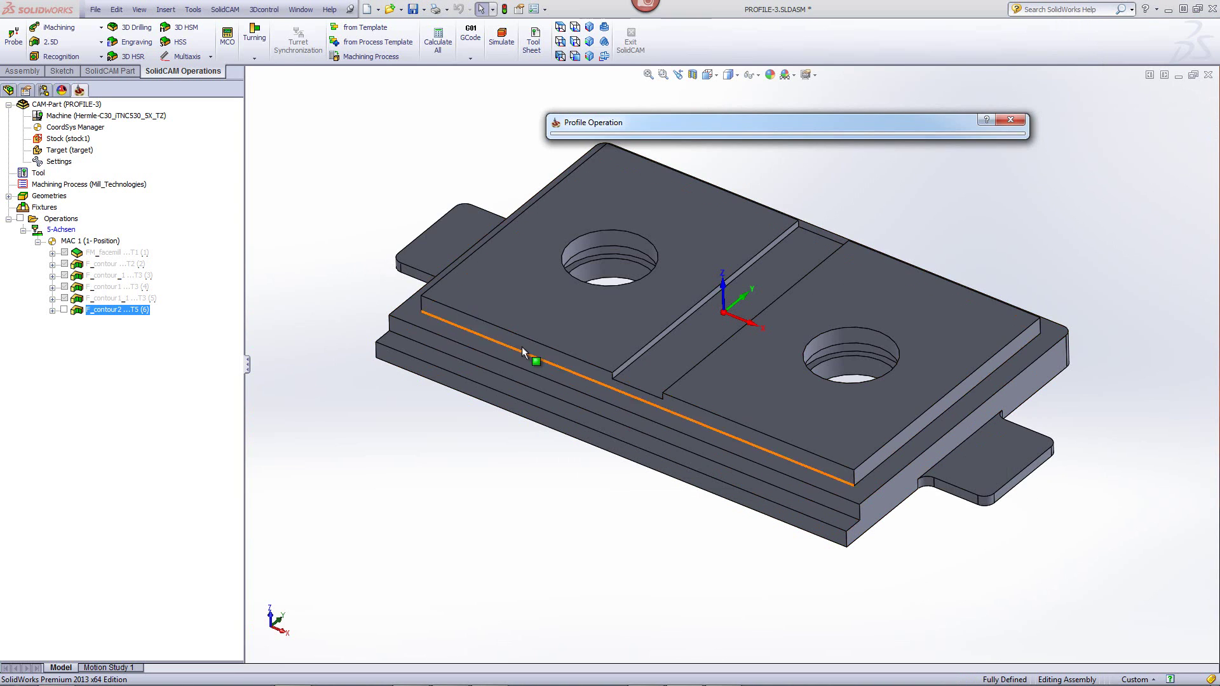
double_click(802, 124)
left_click(979, 474)
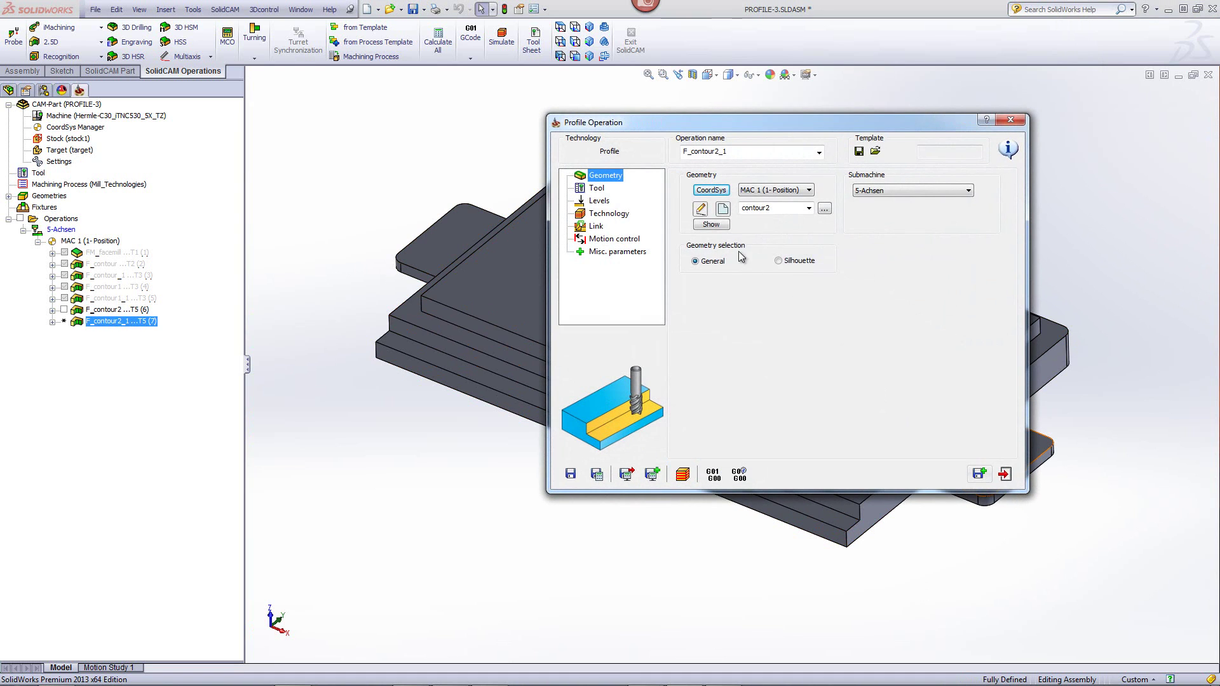
Define geometry contour3 as one constant-Z chain along the lower step's edge
left_click(723, 209)
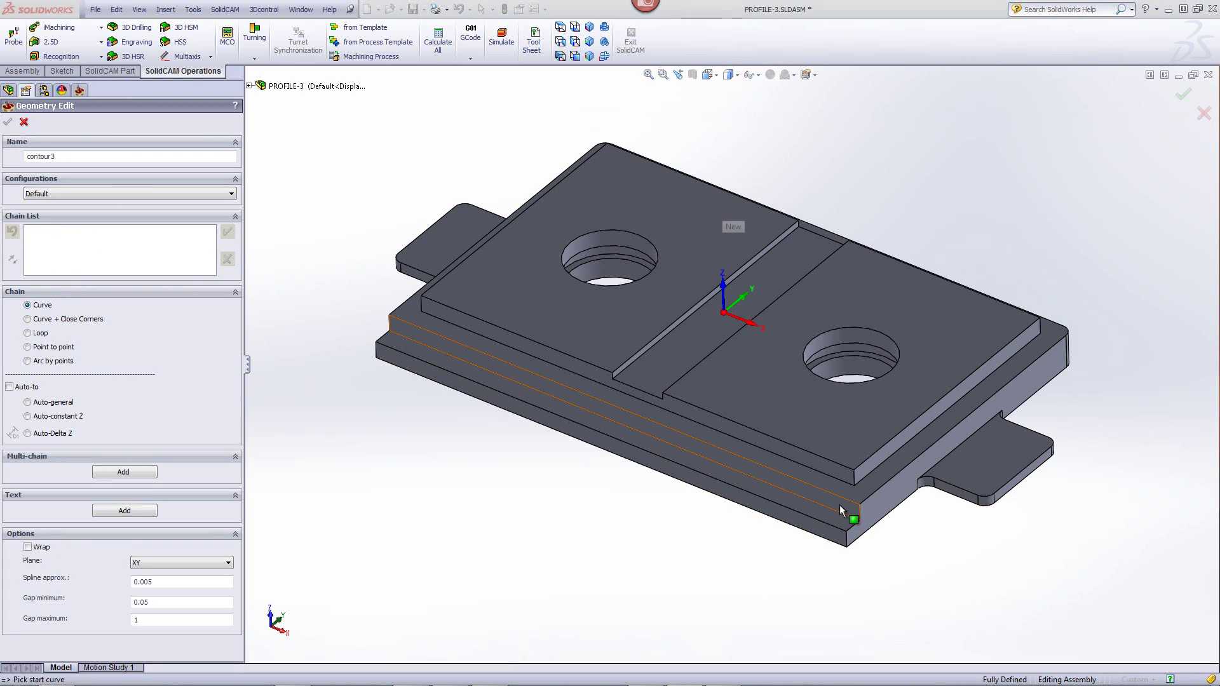
left_click(769, 505)
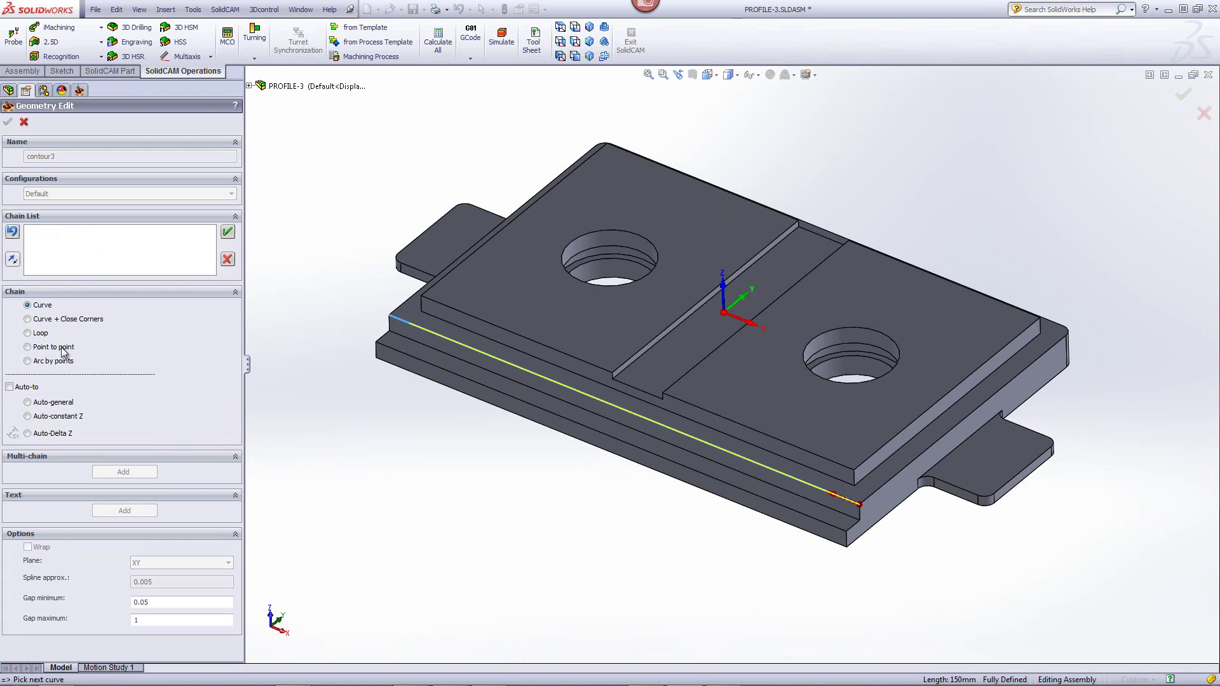
left_click(27, 417)
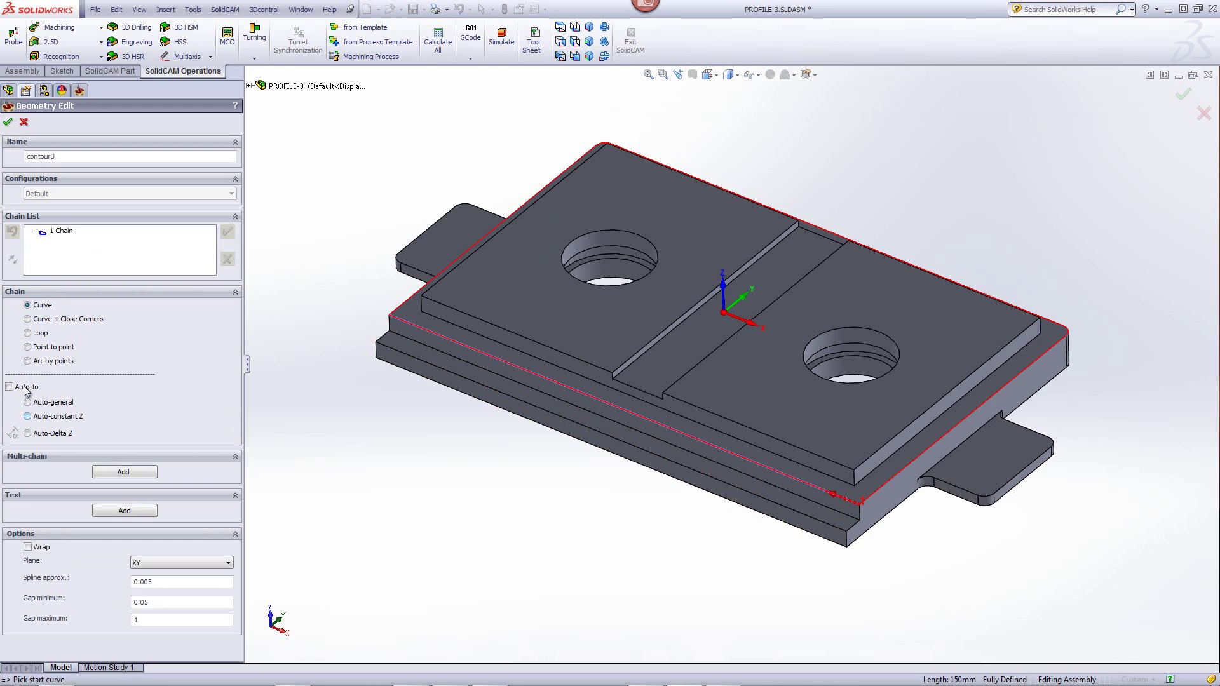
left_click(8, 122)
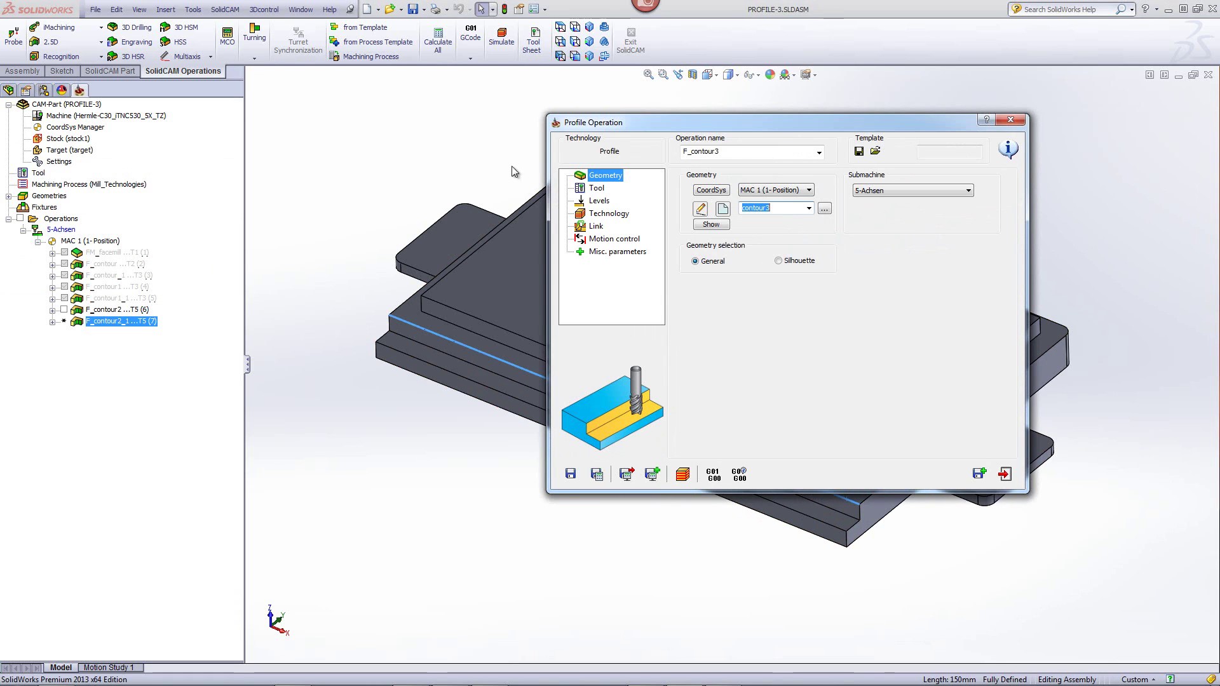
Set the upper milling level to -5 by picking it from the model
left_click(597, 189)
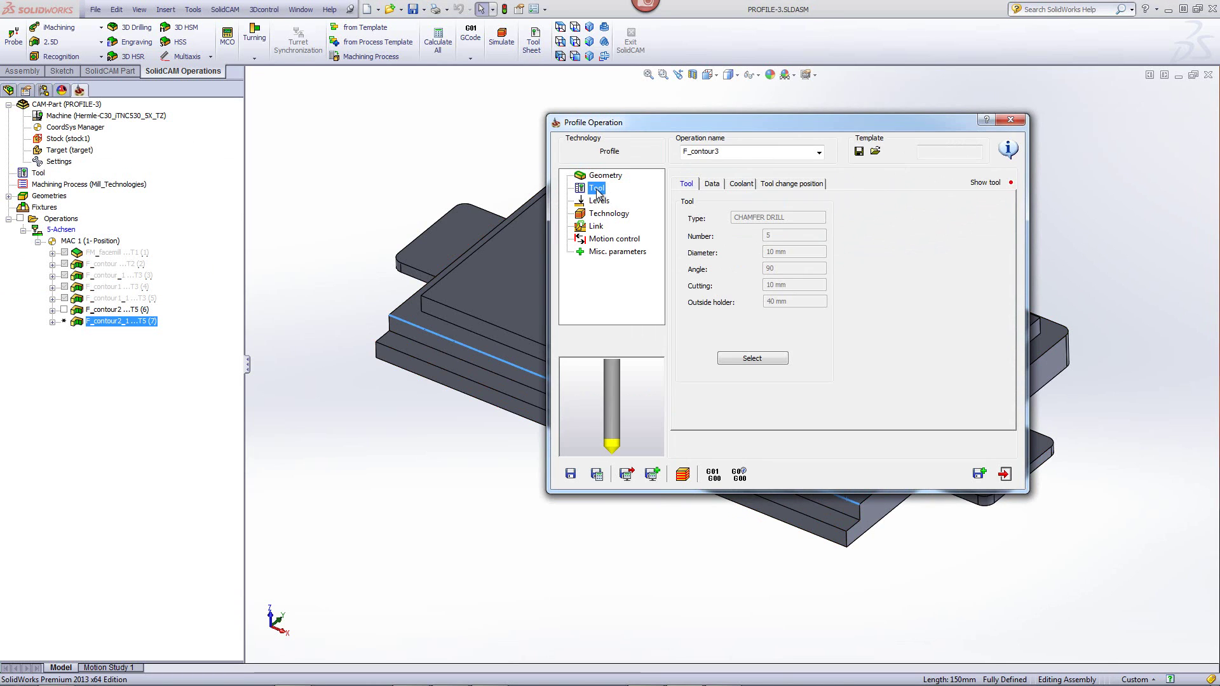
left_click(599, 202)
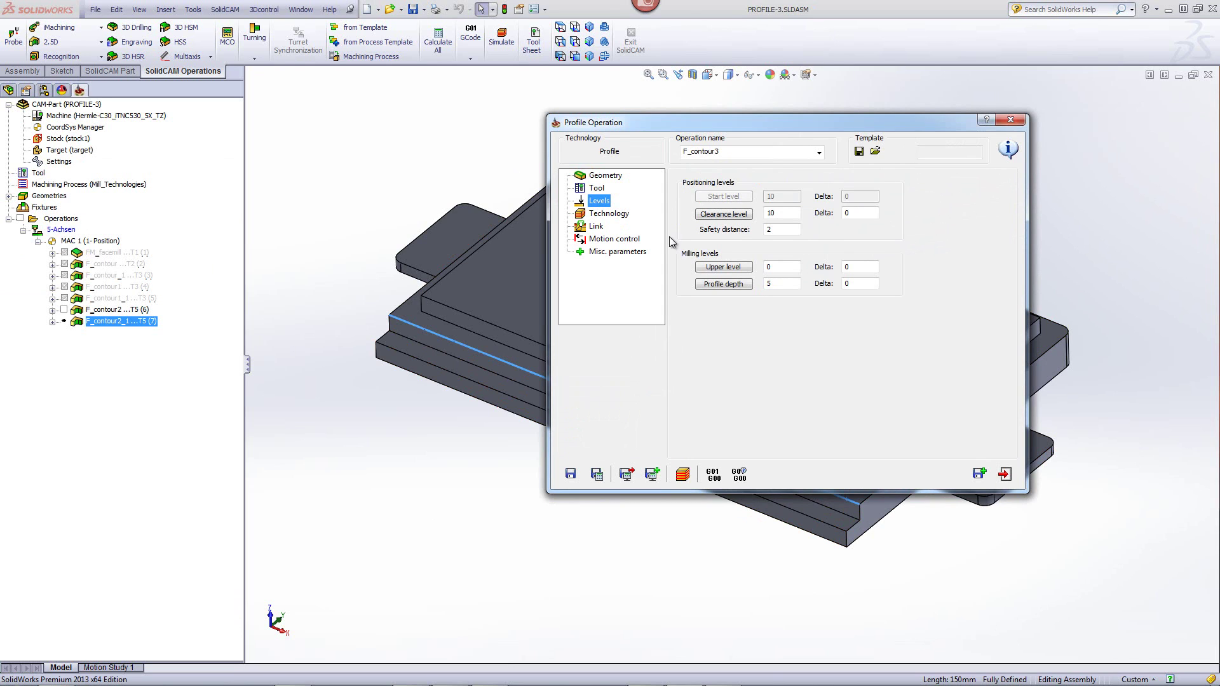
left_click(723, 267)
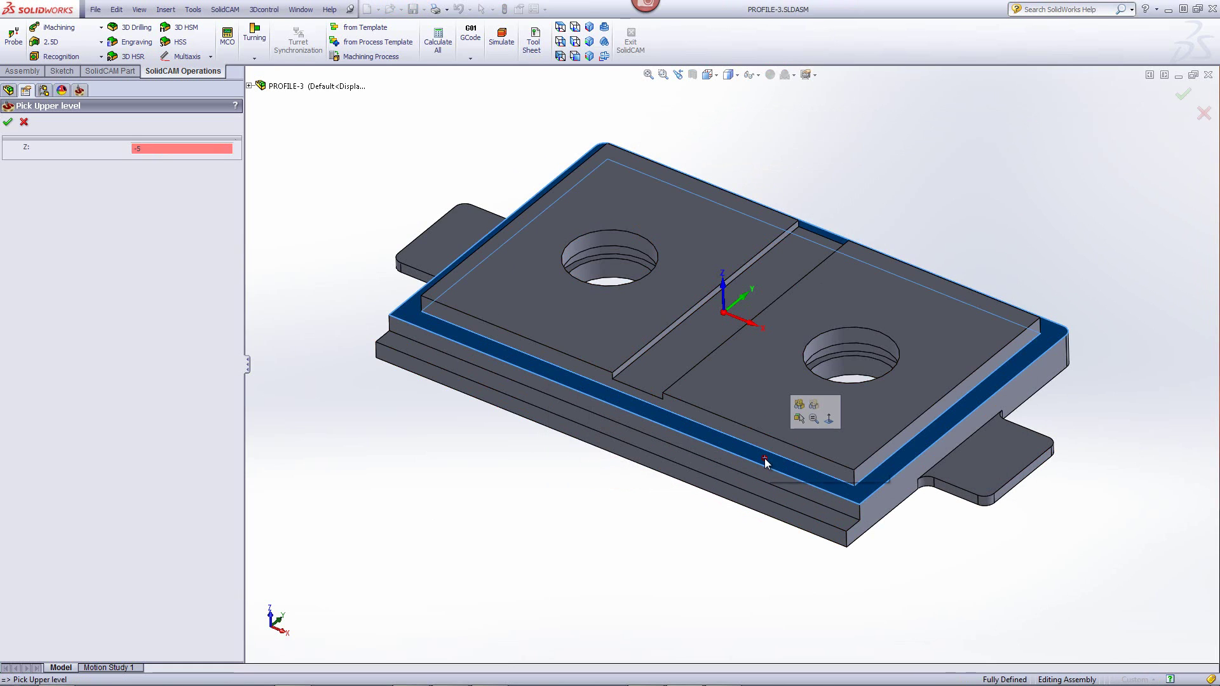
left_click(7, 121)
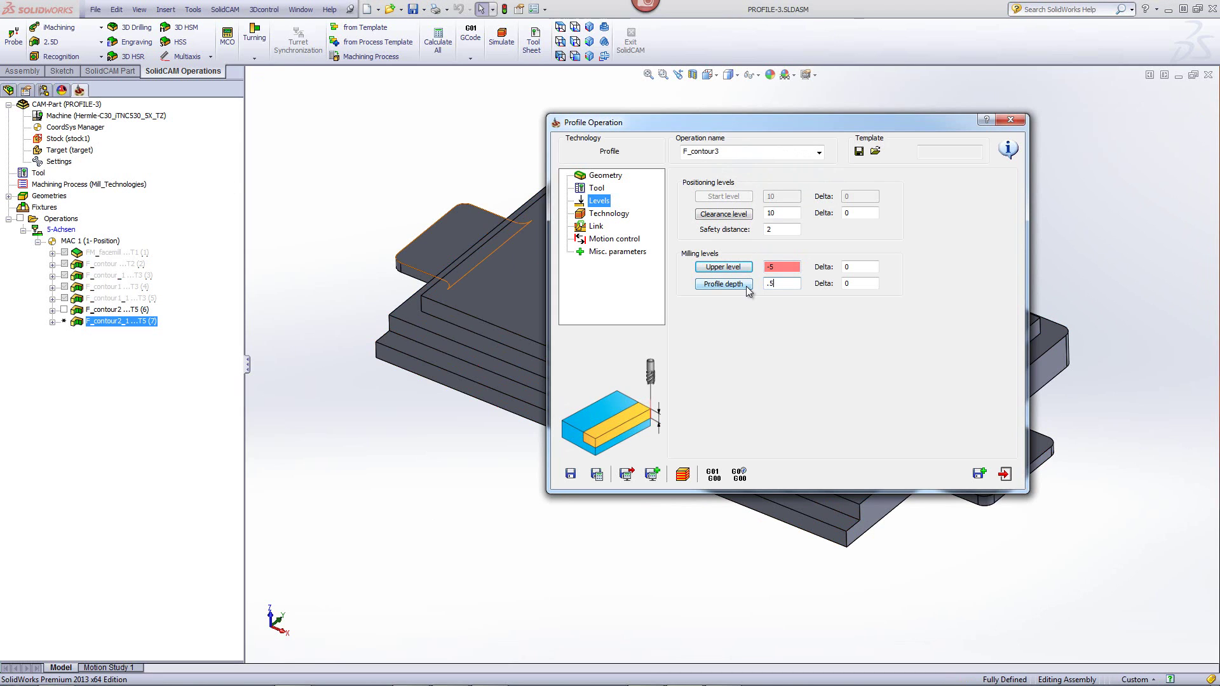
Review the chamfer technology options, then save, calculate and simulate
left_click(609, 214)
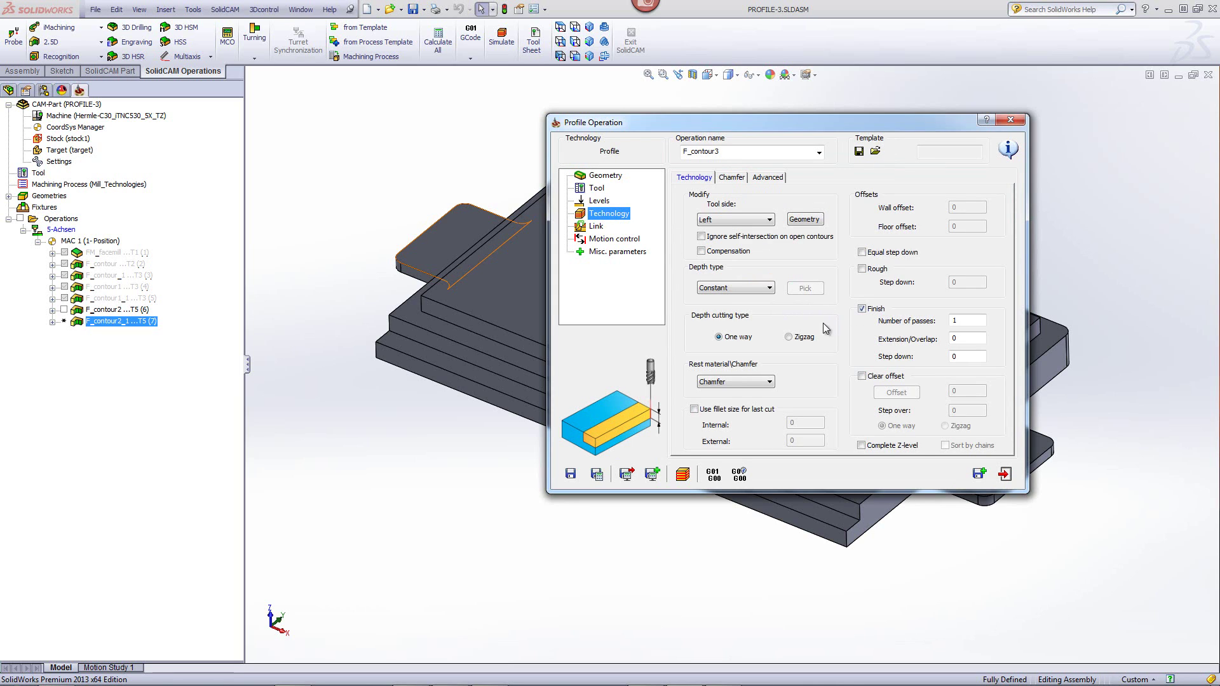
left_click(734, 180)
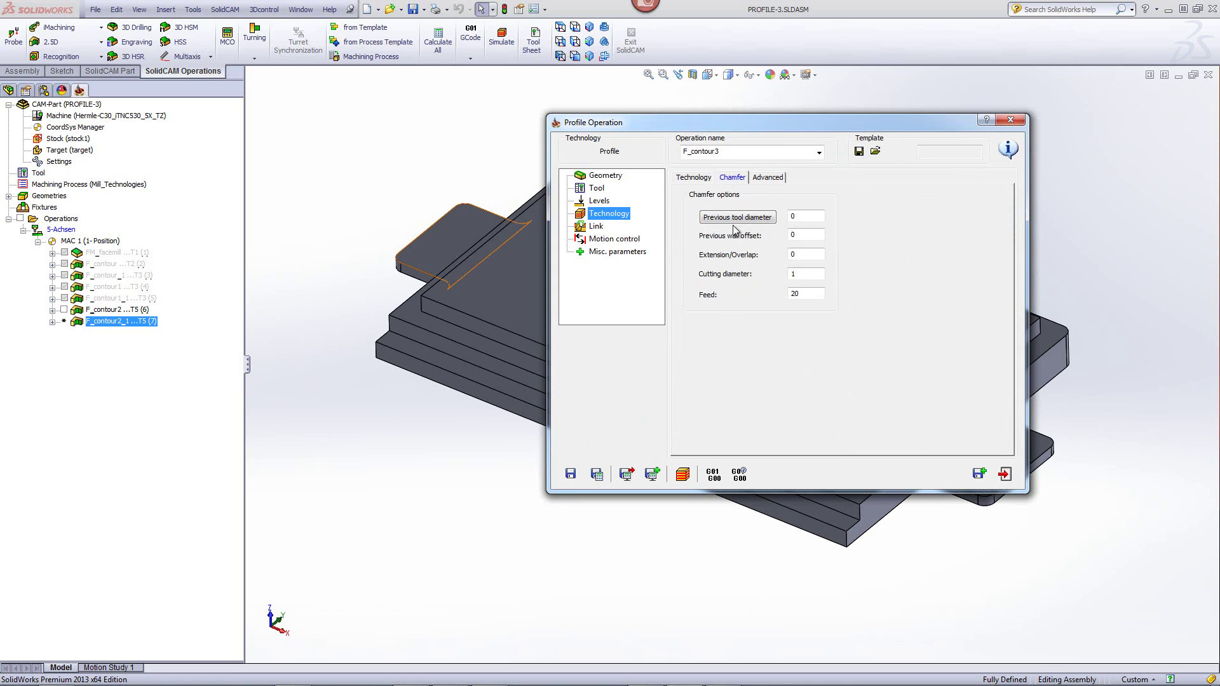
left_click(798, 280)
left_click(682, 474)
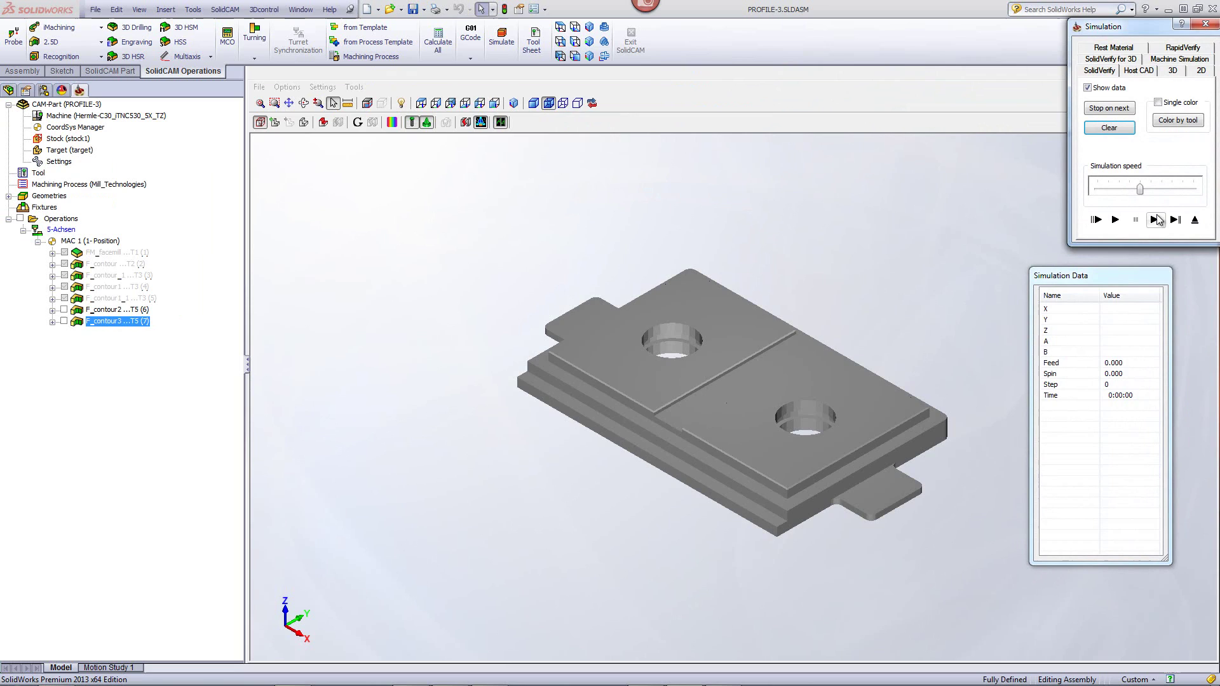
Step the F_contour3 simulation five moves along the lower edge, check clearance from the side, and exit
left_click(1155, 219)
left_click(1155, 219)
left_click(1155, 219)
left_click(1155, 219)
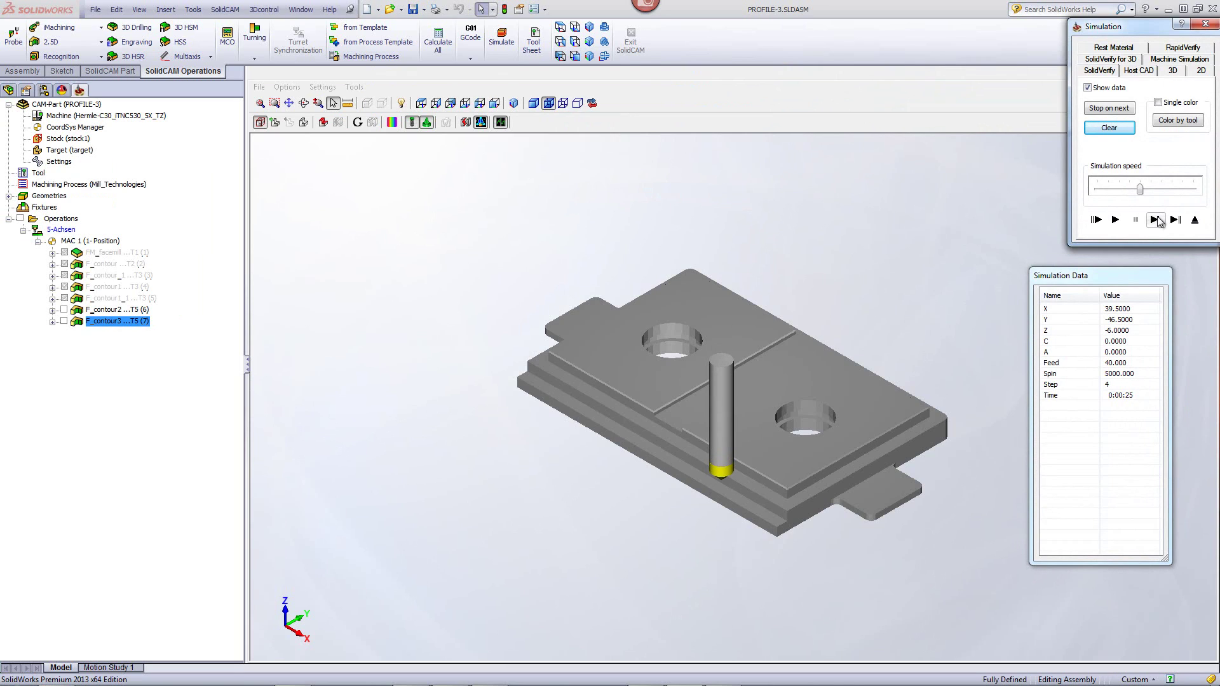
left_click(1154, 220)
left_click(1154, 219)
left_click(436, 105)
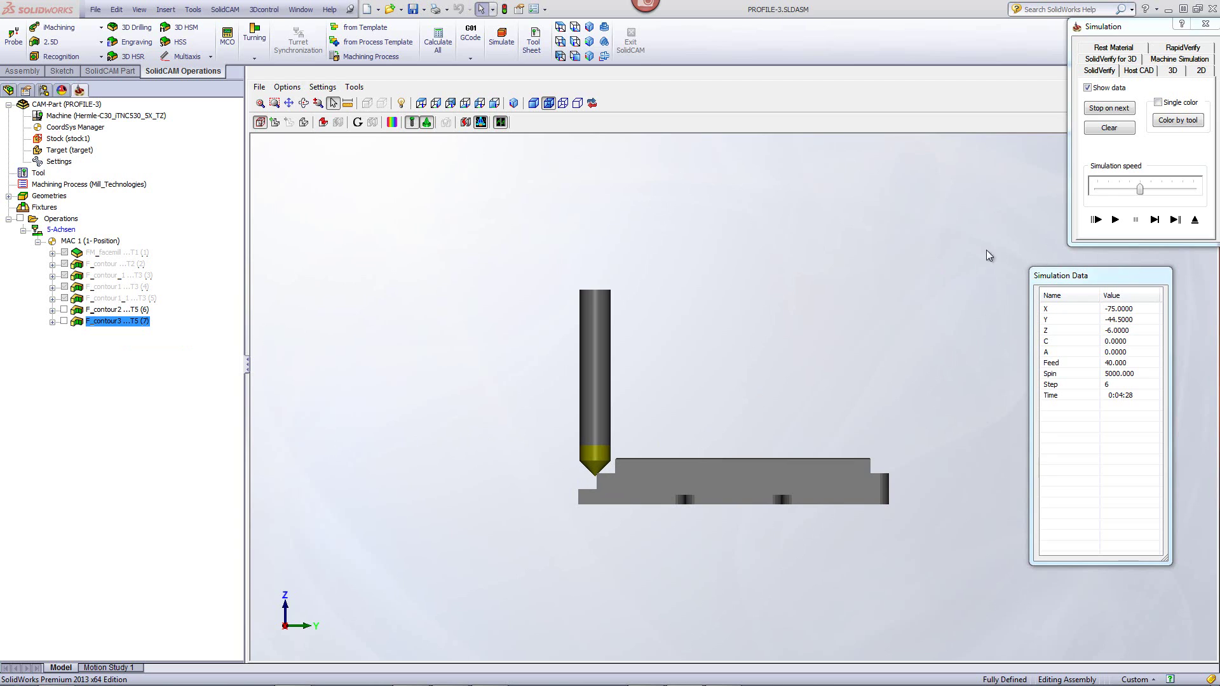
left_click(1195, 220)
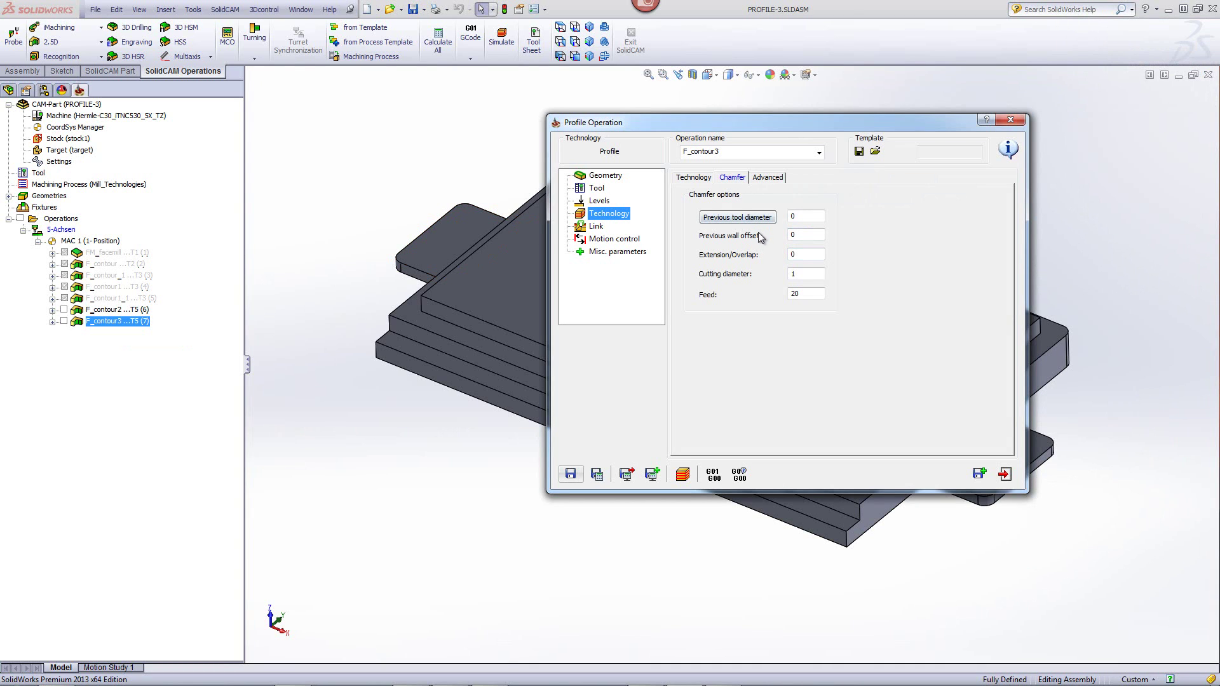
Change the chamfer cutting diameter to 2 and rerun the simulation
double_click(801, 274)
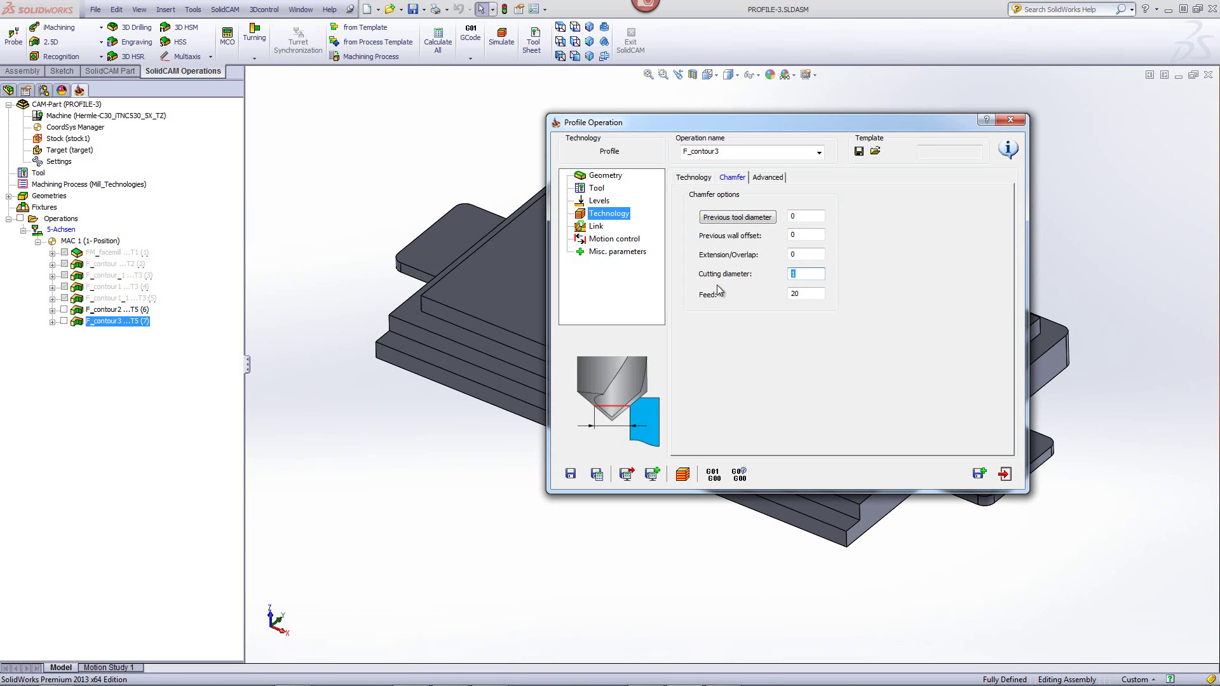
type("2")
left_click(682, 475)
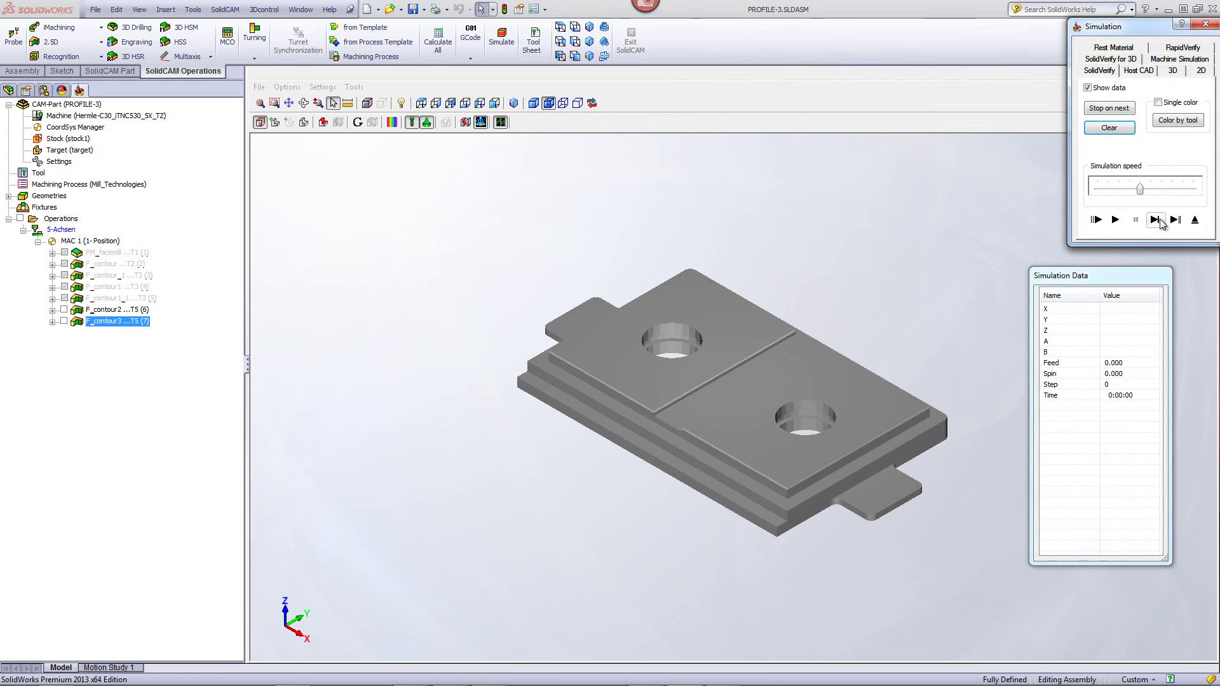
Step two moves, check the tool in a zoomed front view, and exit
left_click(1155, 220)
left_click(1155, 221)
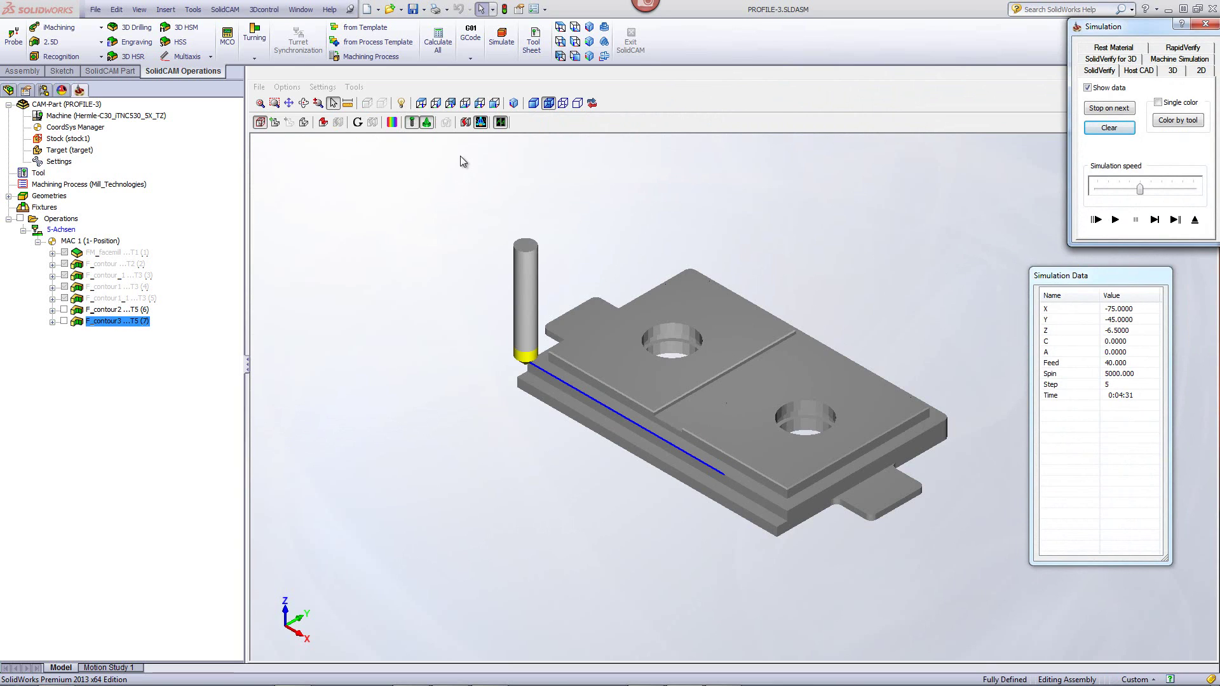
left_click(436, 104)
scroll(584, 465, "up", 4)
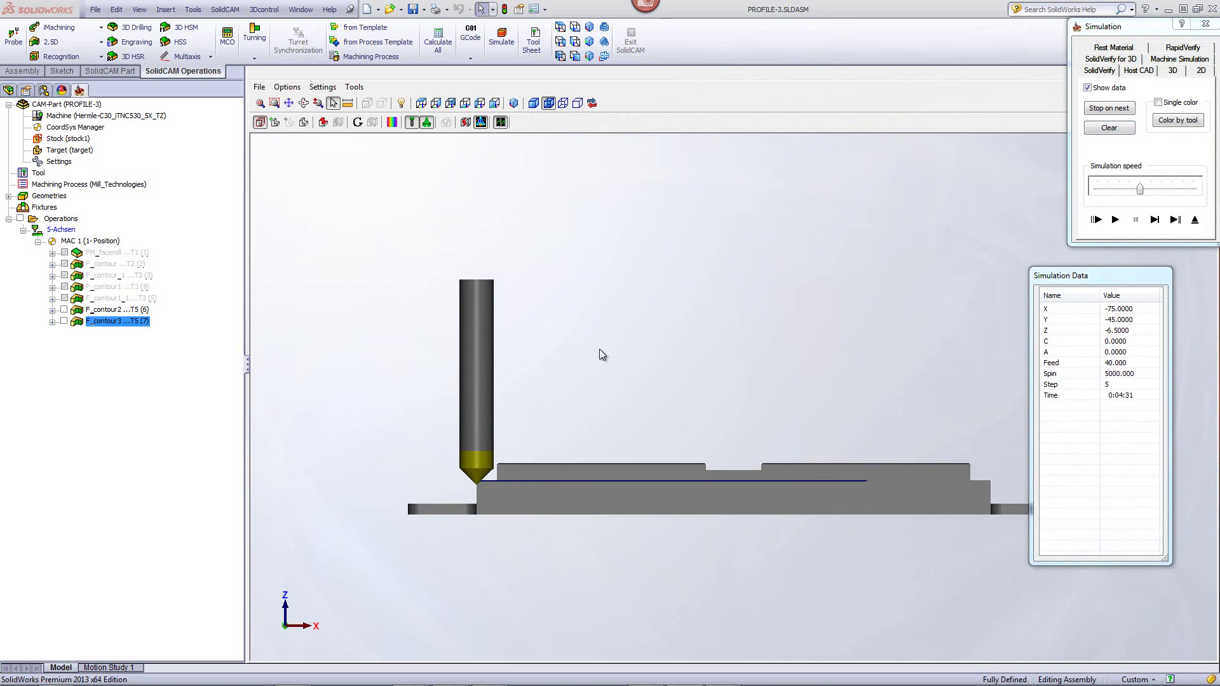
left_click(1194, 219)
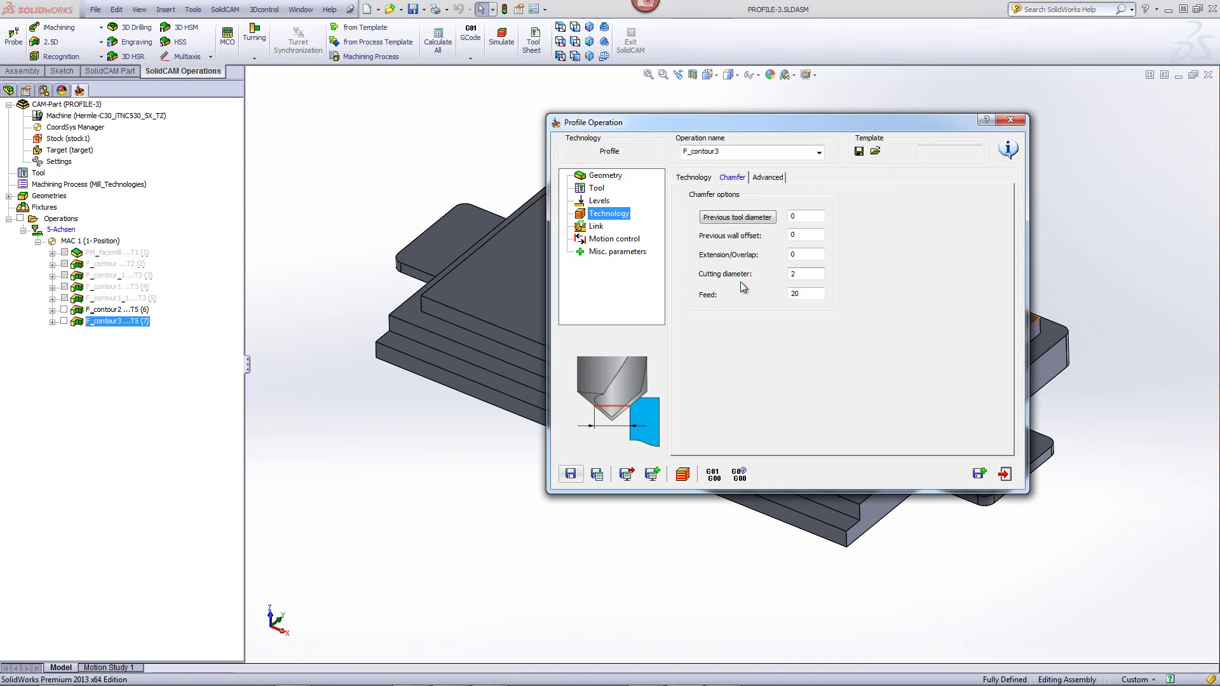
Show F_contour3's general Technology settings again
left_click(687, 179)
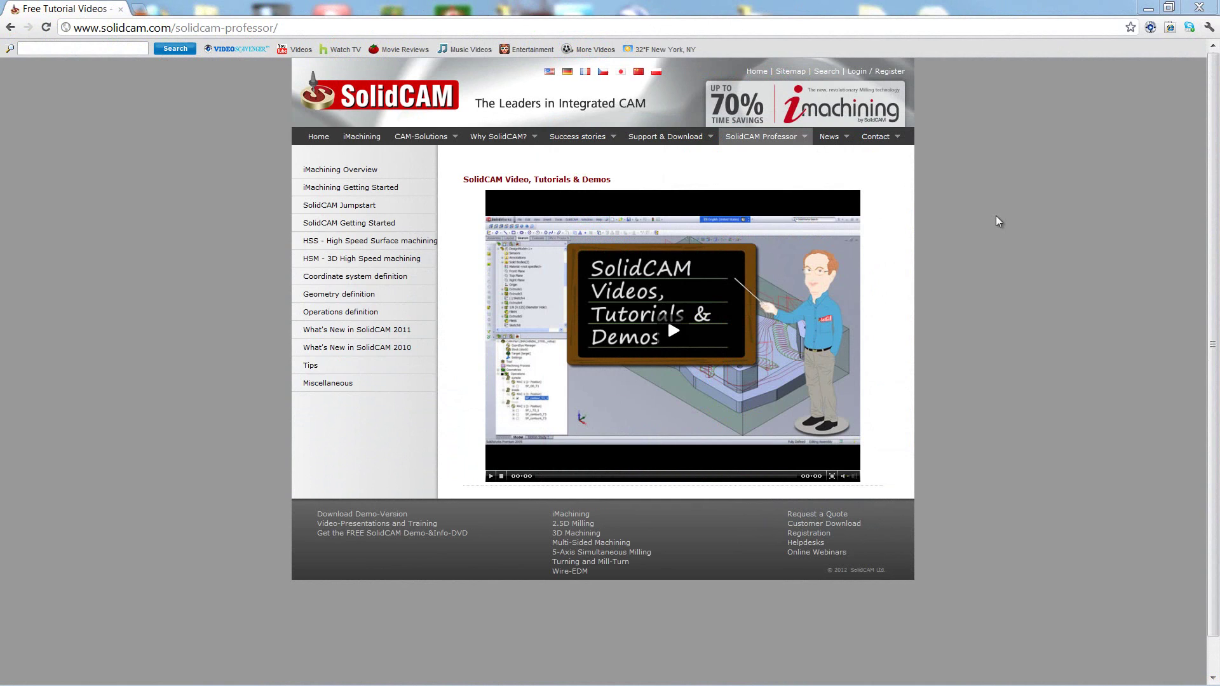
mouse_move(775, 145)
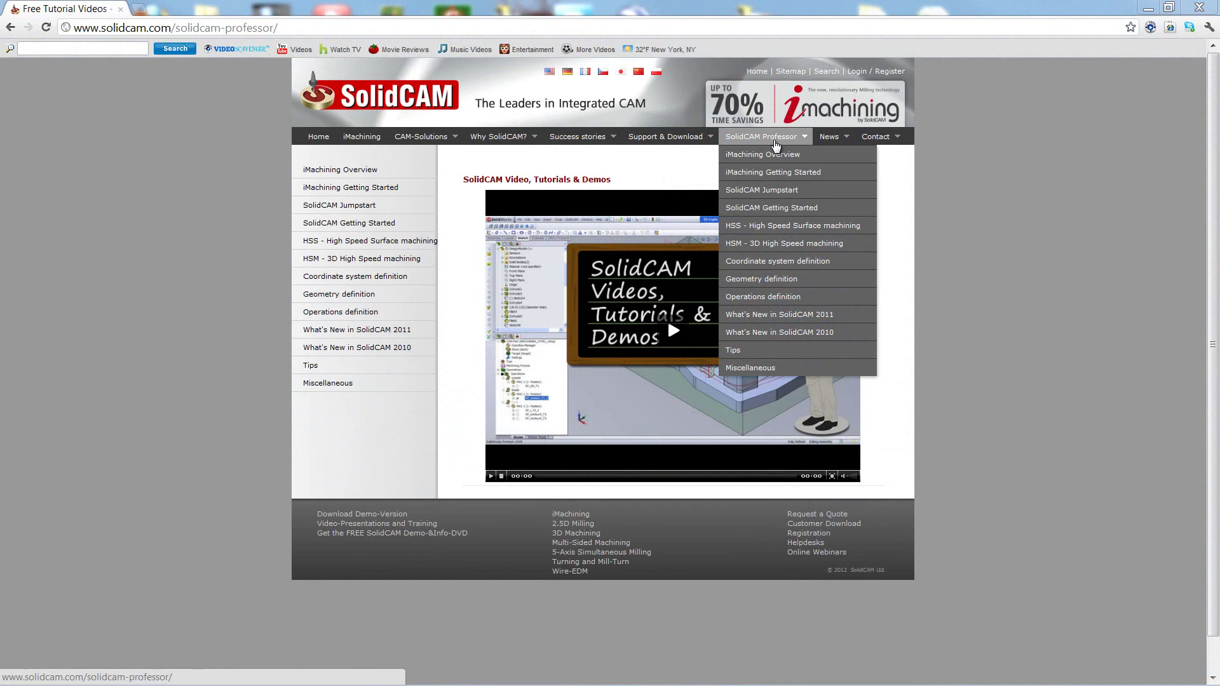